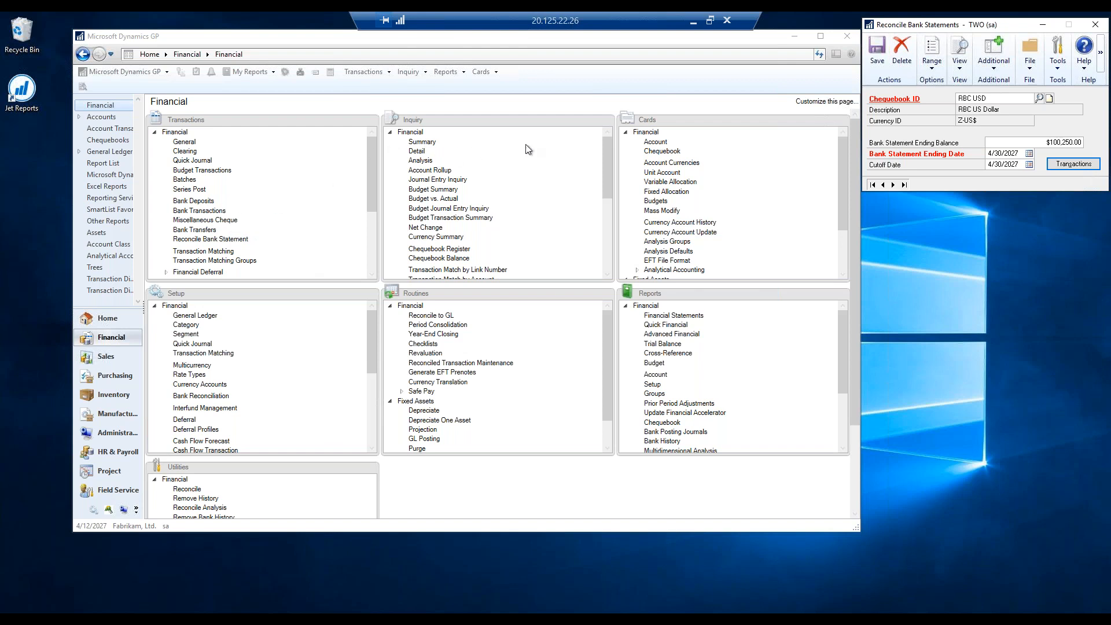
Look up the RBC USD chequebook in Chequebook Maintenance, check its next cheque number and cash account, and close the record.
click(659, 152)
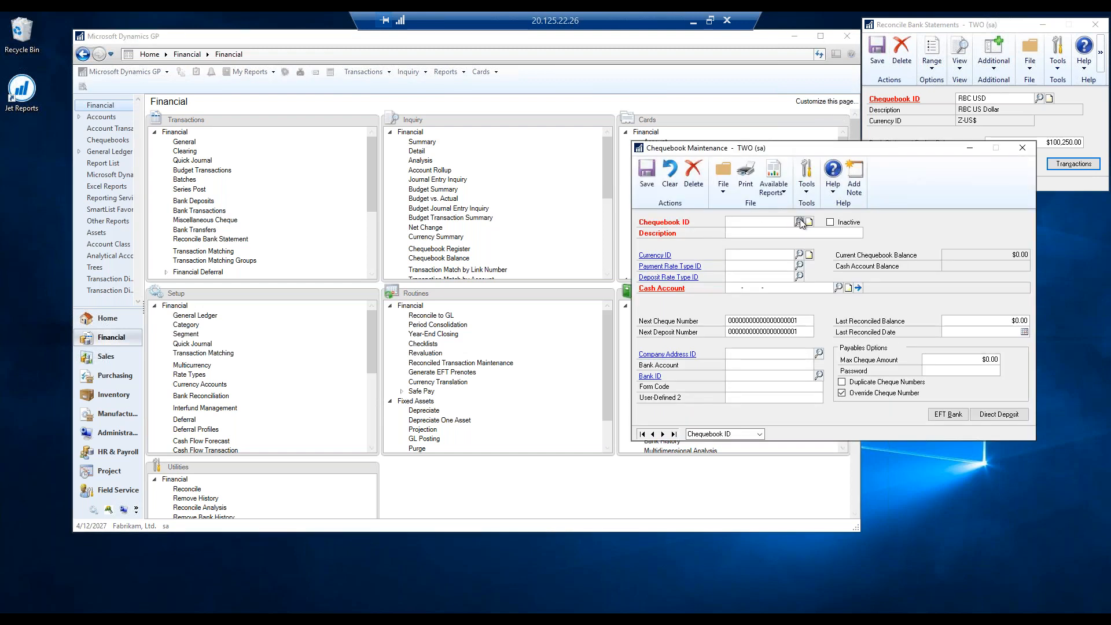
click(799, 222)
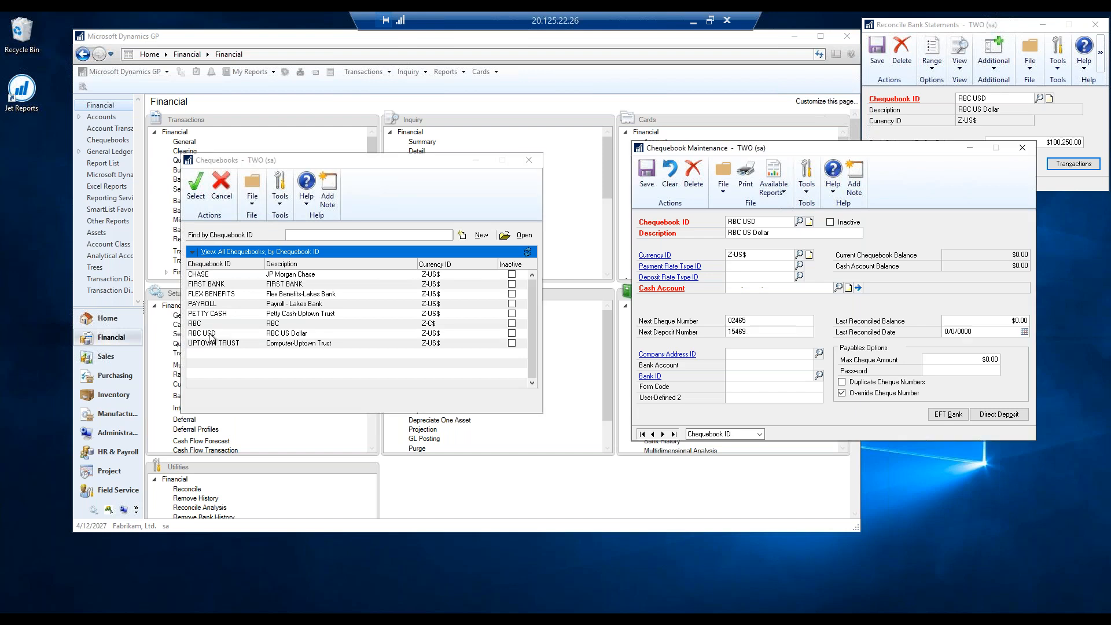
double_click(210, 334)
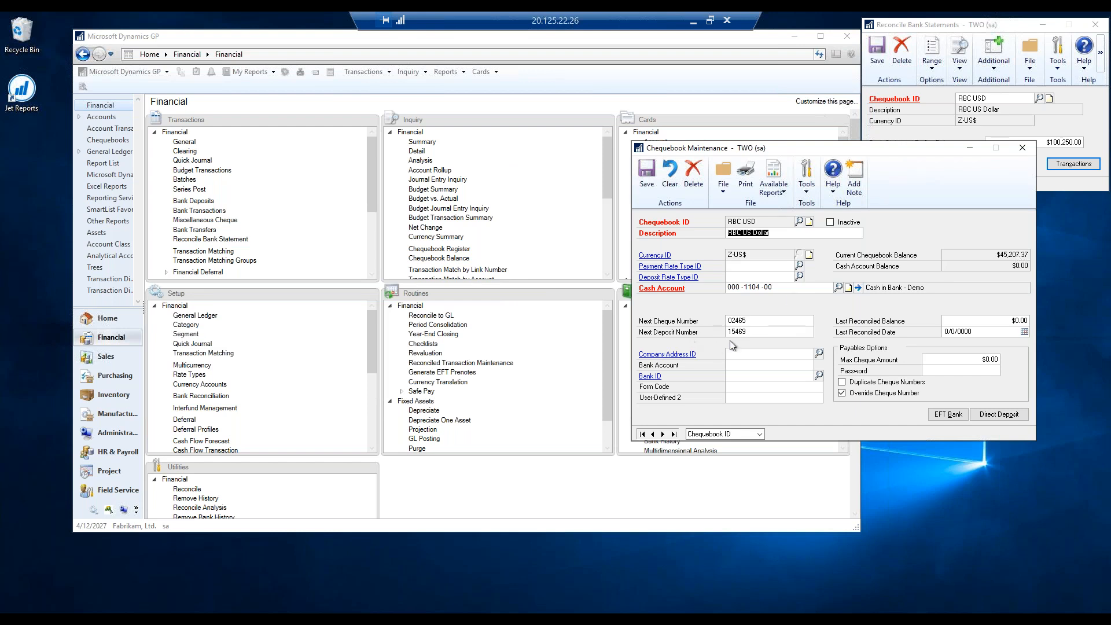
click(1022, 148)
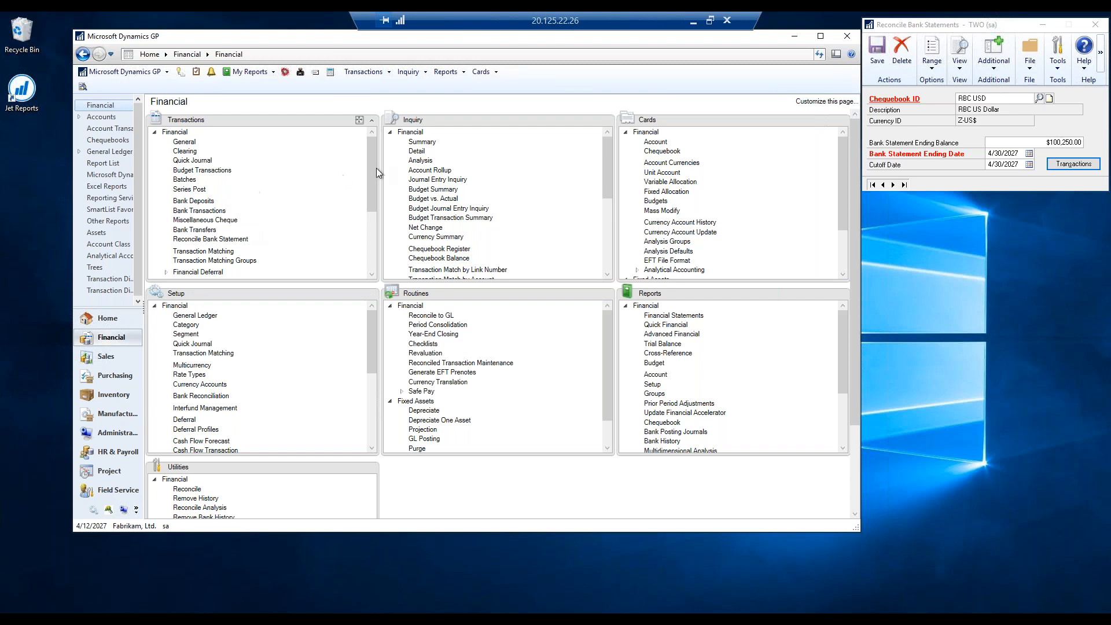
Add a new payables payment batch named TEST through Build Payment Batch.
click(110, 376)
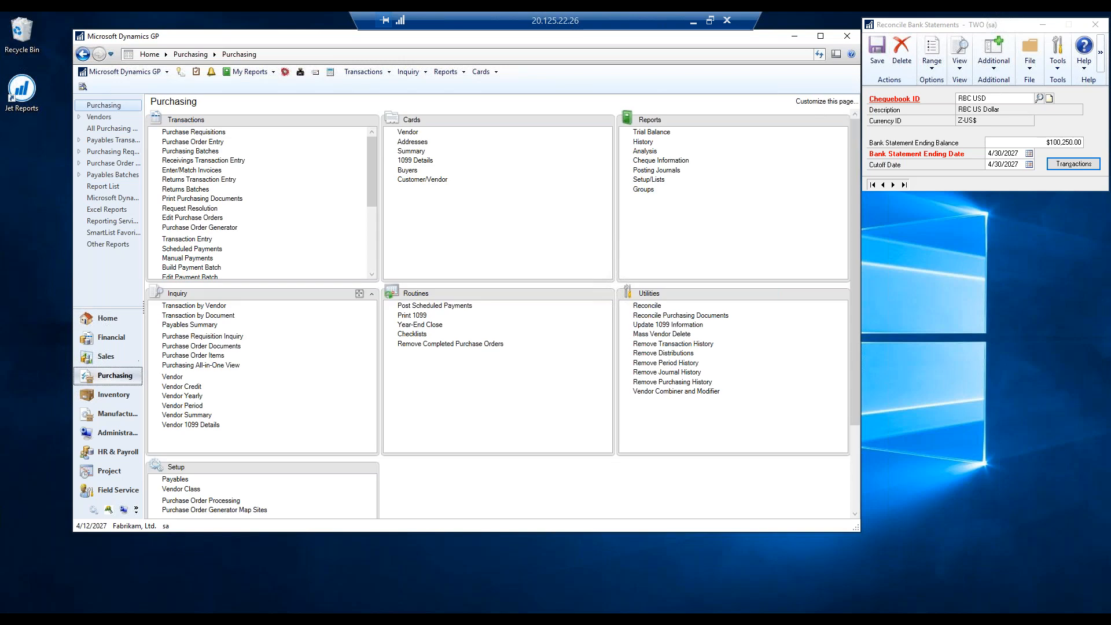
click(372, 275)
click(372, 275)
click(373, 275)
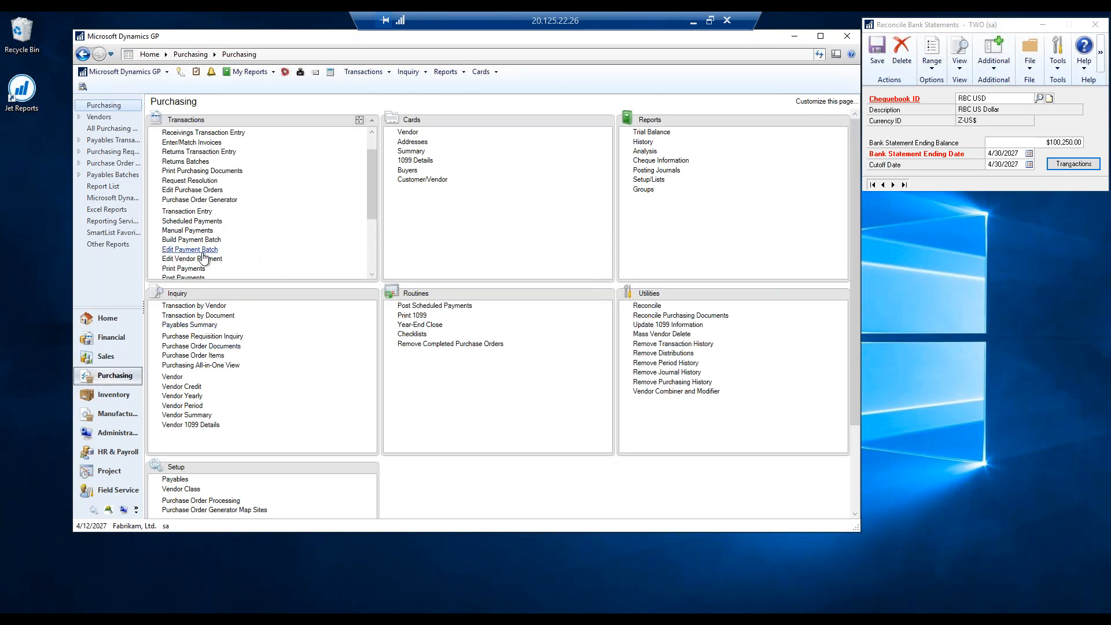
click(185, 239)
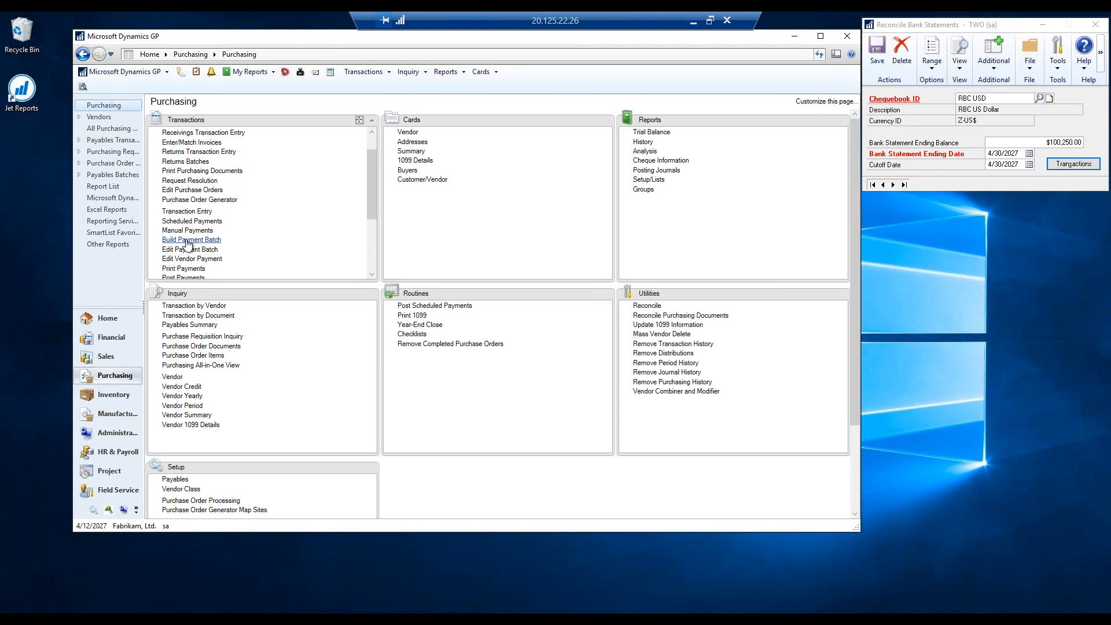
text(TEST)
key(Tab)
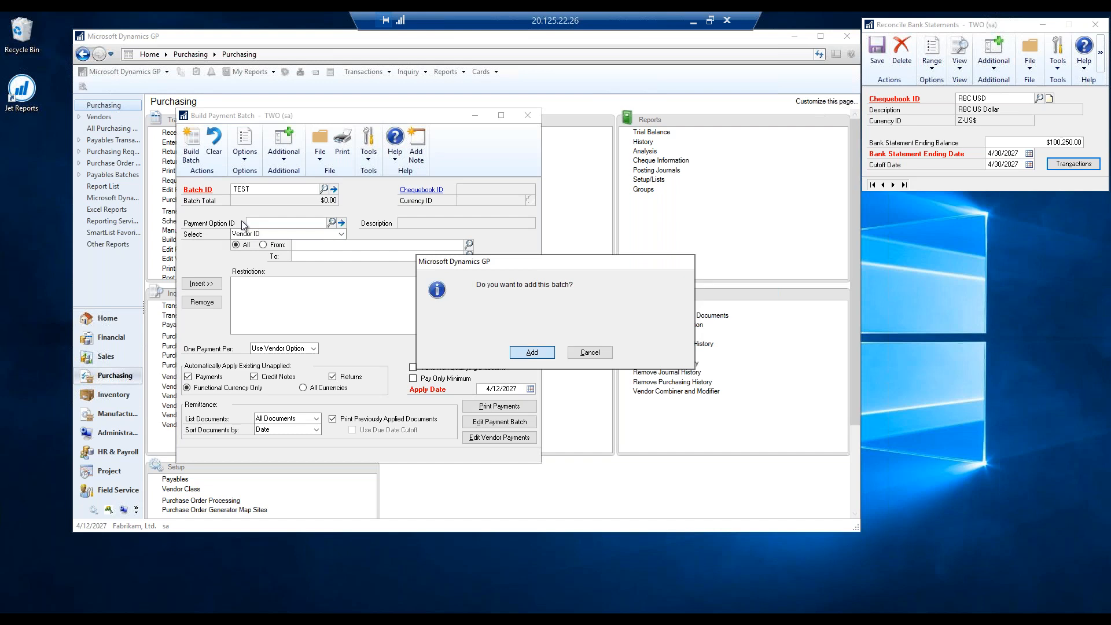
key(Return)
Assign the RBC USD chequebook to the TEST batch and save the batch.
click(987, 244)
click(996, 245)
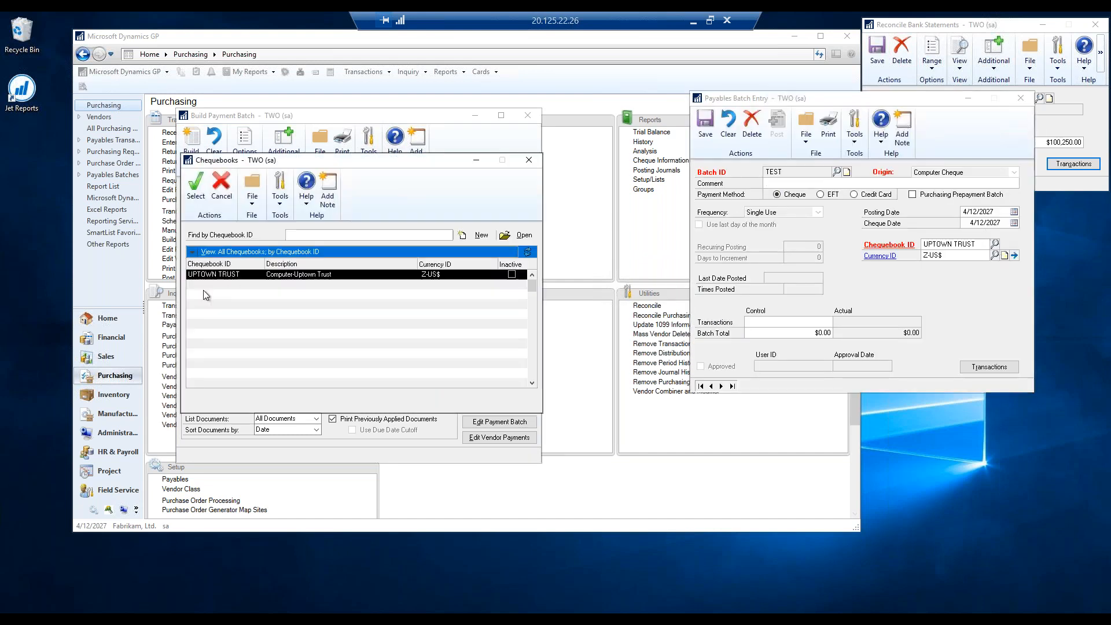
double_click(199, 324)
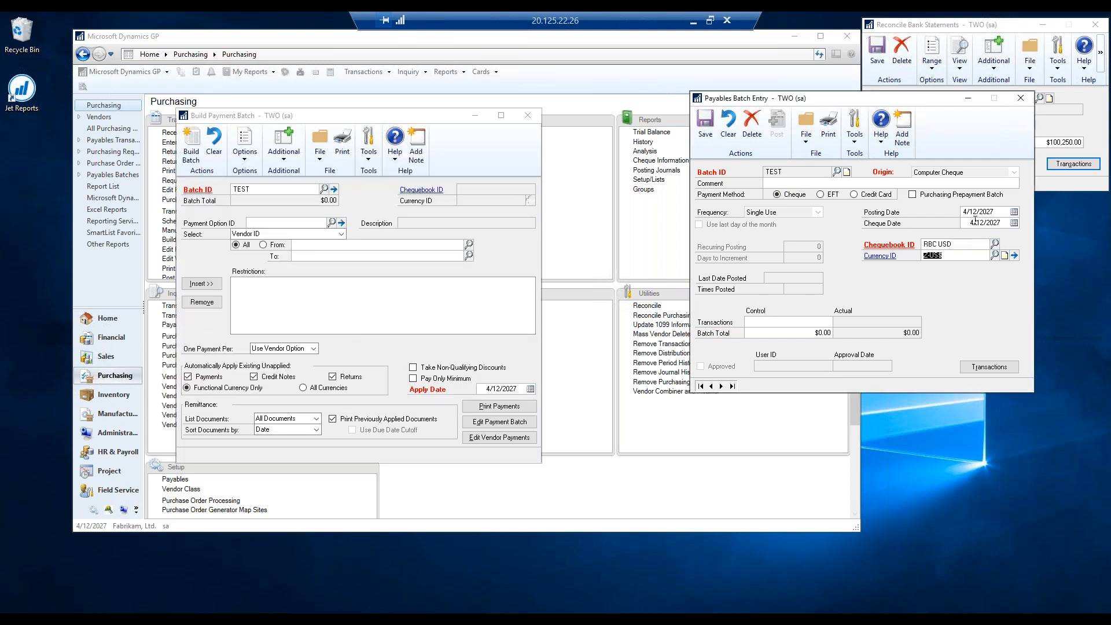
click(705, 127)
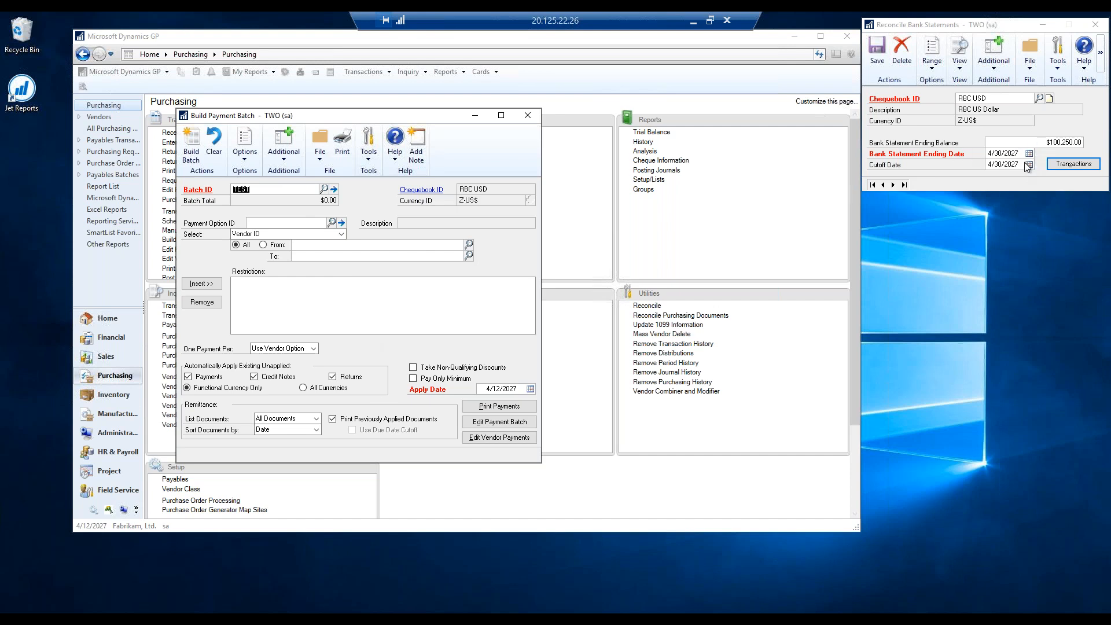
Open the bank transactions for the RBC USD reconciliation, review the whole list, and close the payment batch window.
drag(953, 25, 923, 26)
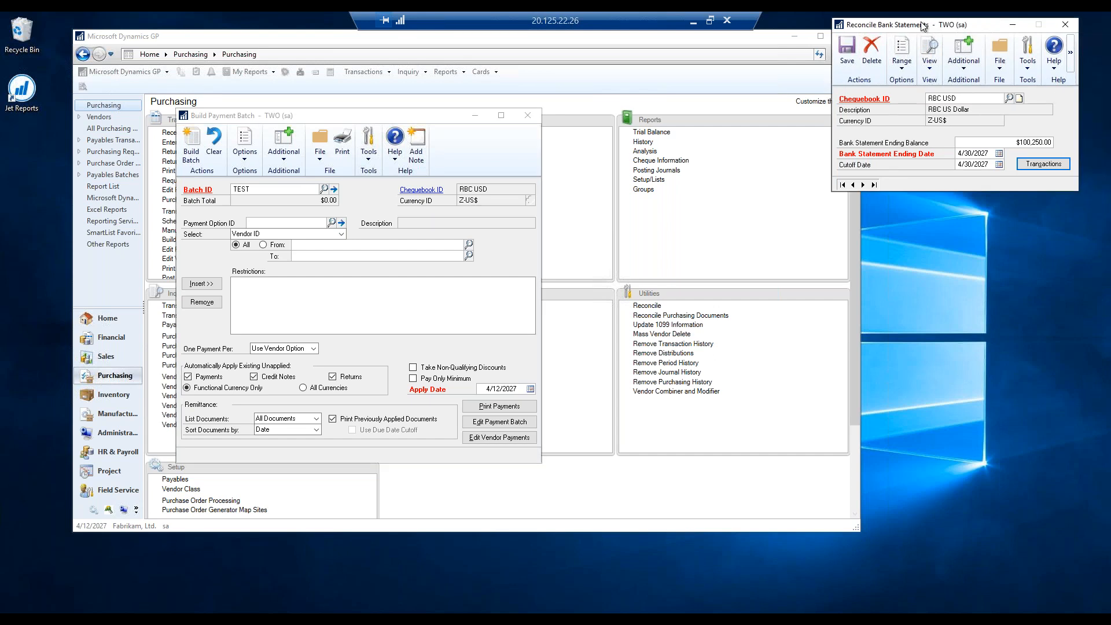
click(1044, 164)
drag(330, 117, 844, 198)
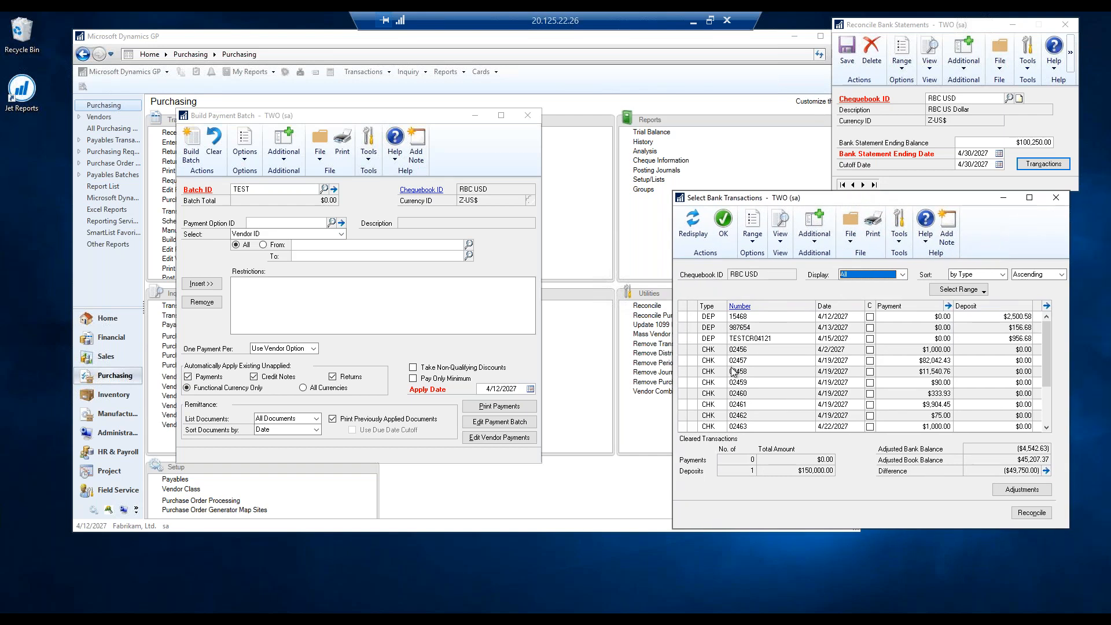
drag(1048, 370, 1050, 427)
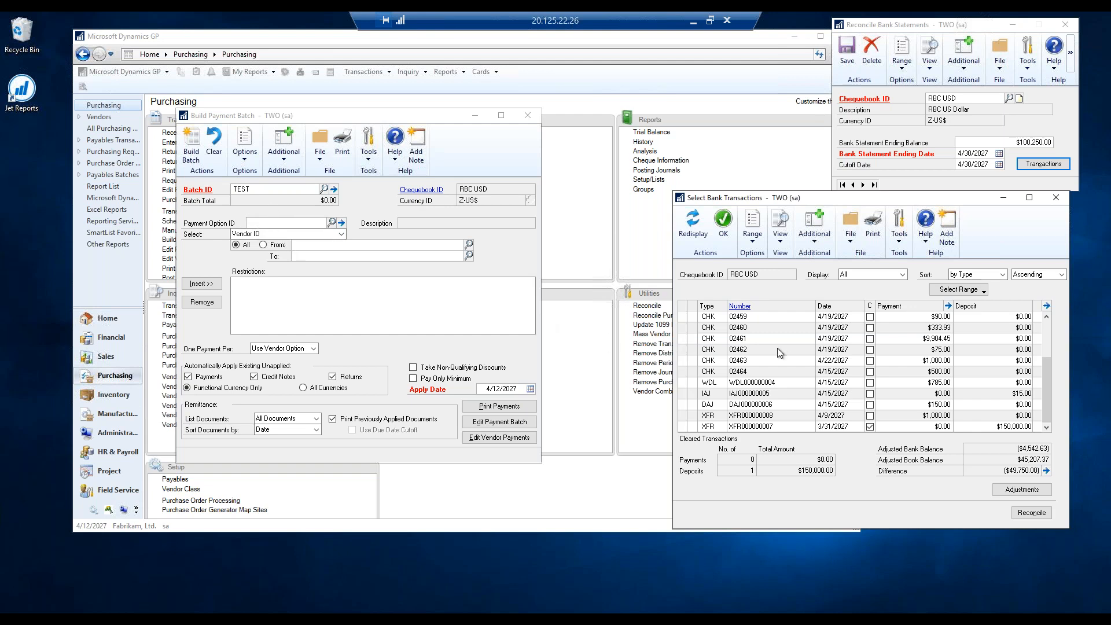
click(528, 118)
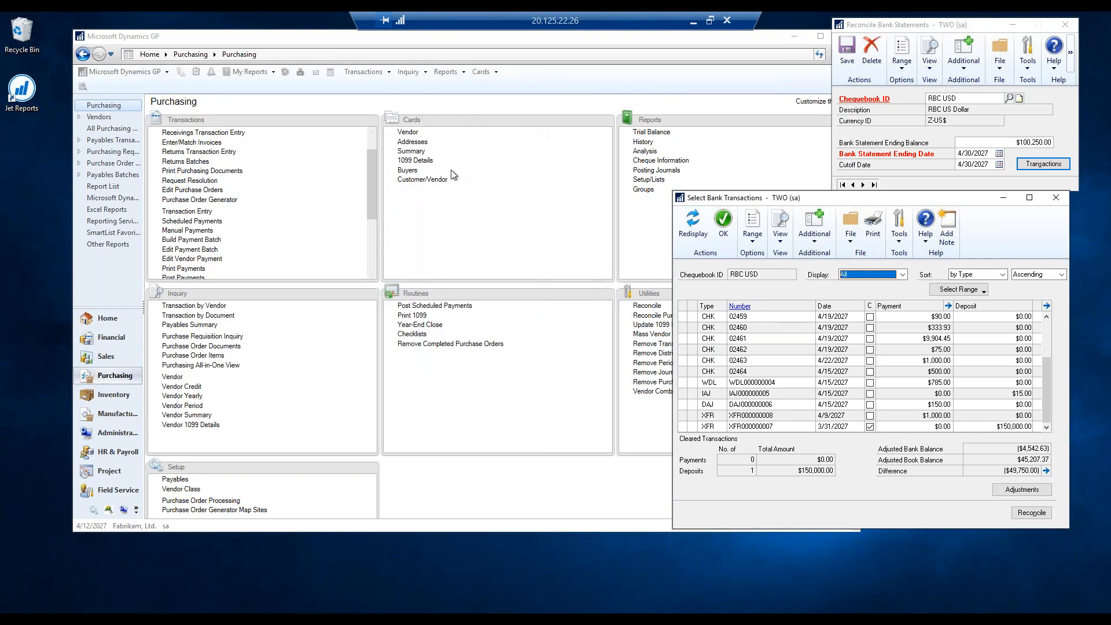
Start a new payables transaction entry for vendor ACETRAVE0001.
click(188, 217)
click(189, 218)
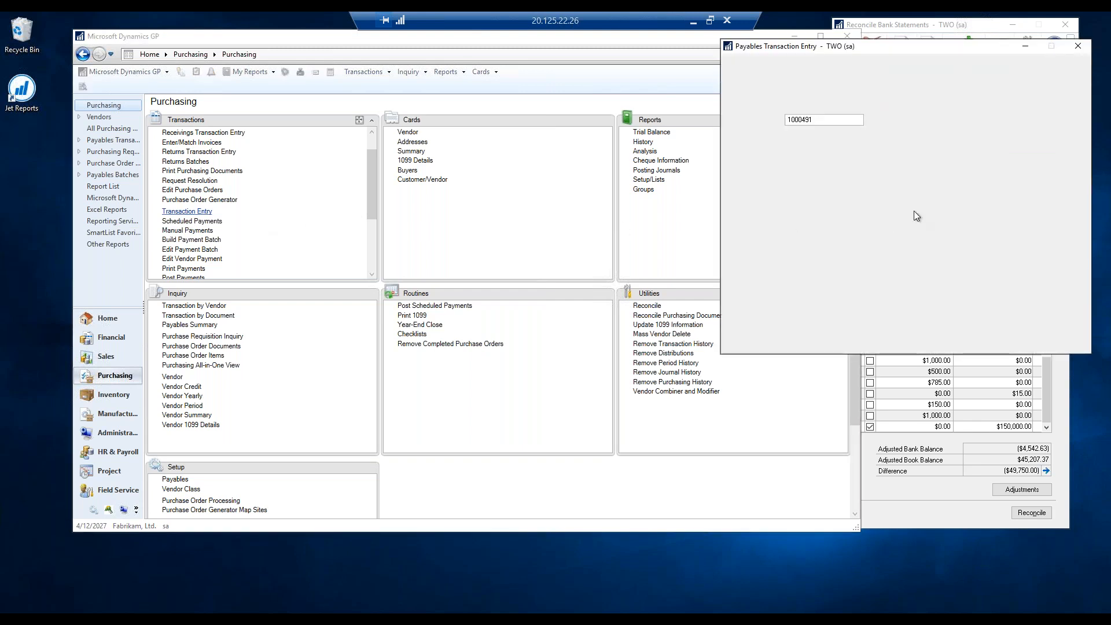
key(Tab)
key(Tab)
text(ACE)
key(Down)
key(Return)
key(Tab)
Set the invoice's document number to 12343219.
text(1234321)
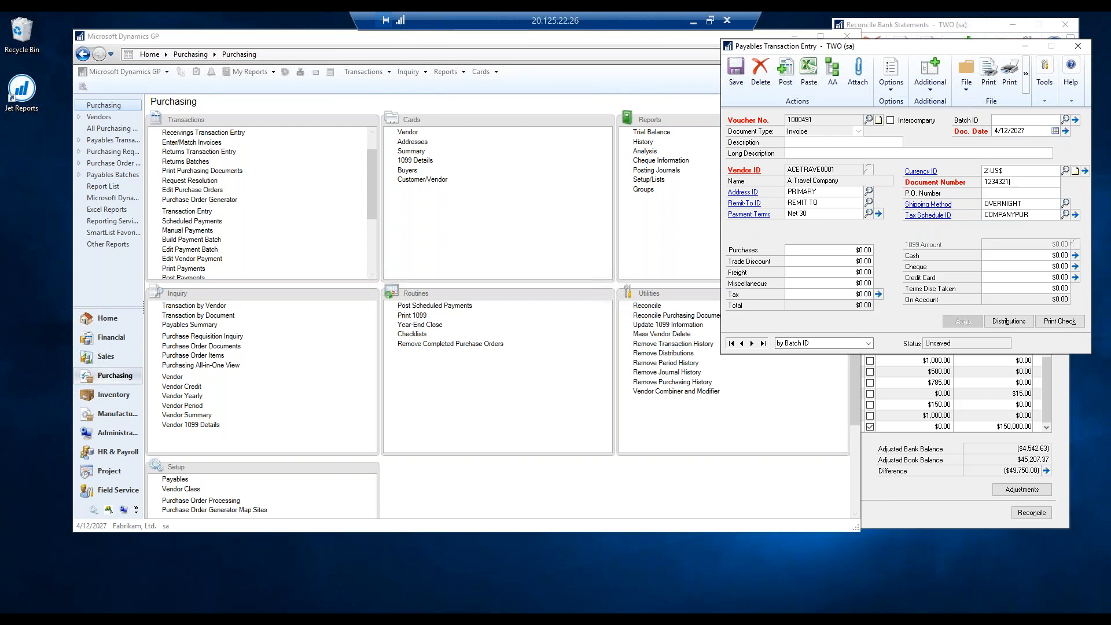
key(Tab)
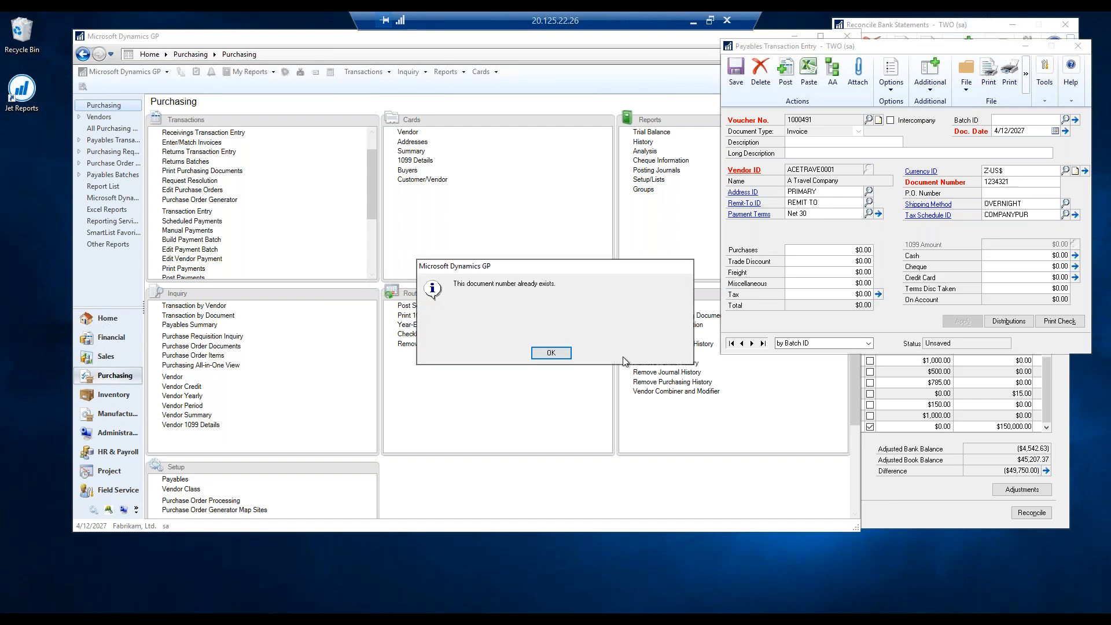
click(553, 356)
click(1018, 184)
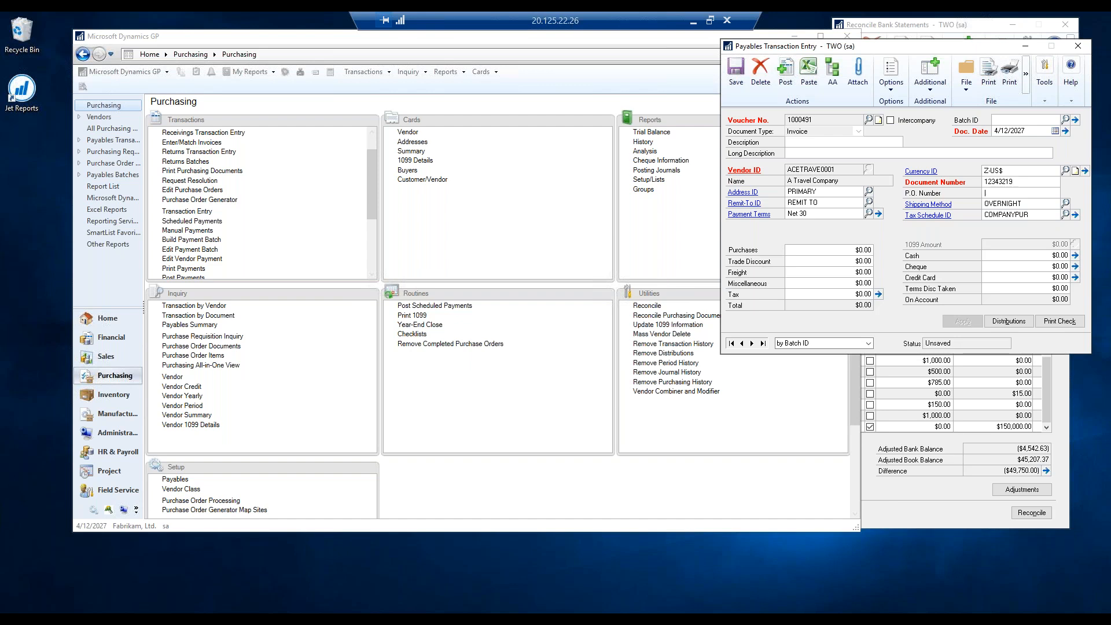
Set the invoice's purchases amount to $1,000.00.
key(Tab)
key(Tab)
text(1000)
key(Tab)
text(0)
key(Tab)
Enter a cheque payment of $1,000.00 on the invoice.
key(Tab)
key(Tab)
key(Tab)
key(Tab)
key(Tab)
key(Tab)
key(Tab)
key(Tab)
click(1046, 270)
text(1,000)
key(Tab)
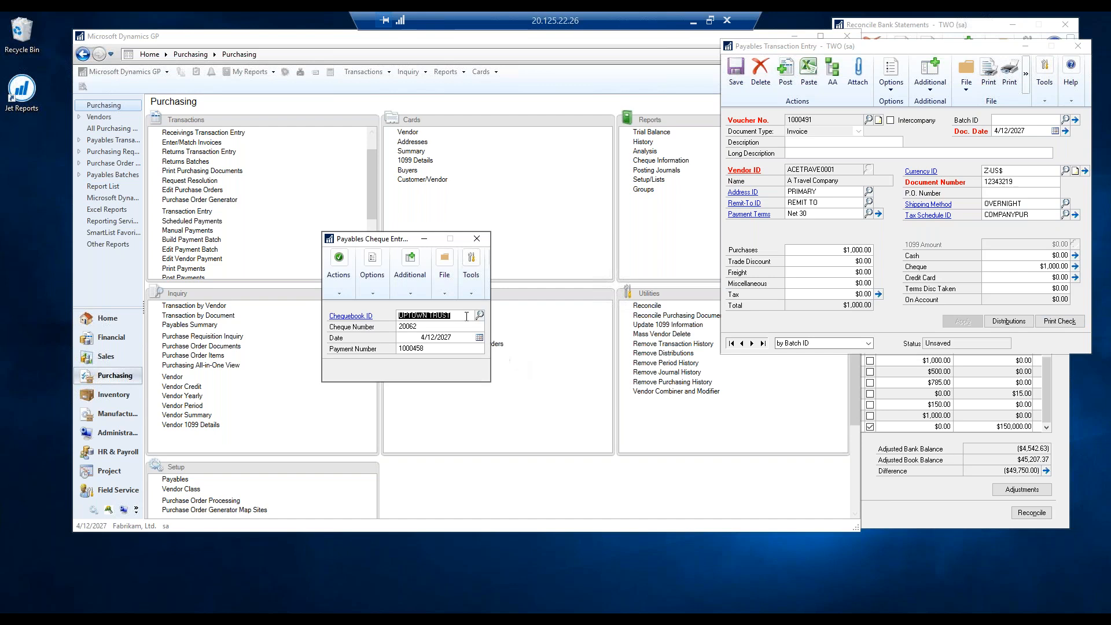
Choose the RBC USD chequebook for the cheque payment and accept the cheque entry.
click(479, 315)
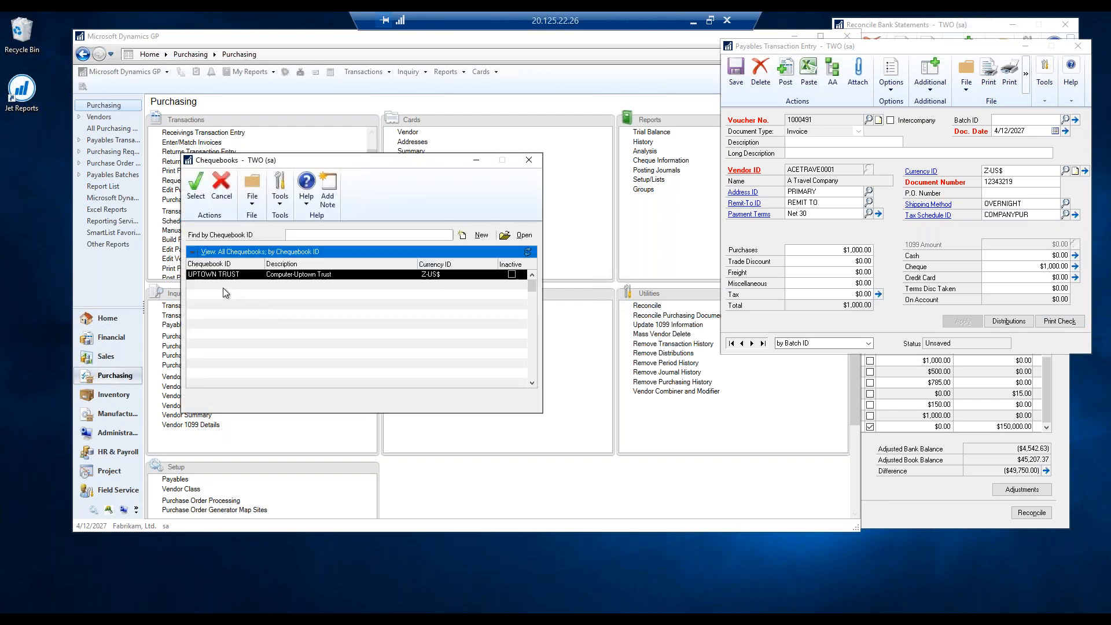
double_click(220, 294)
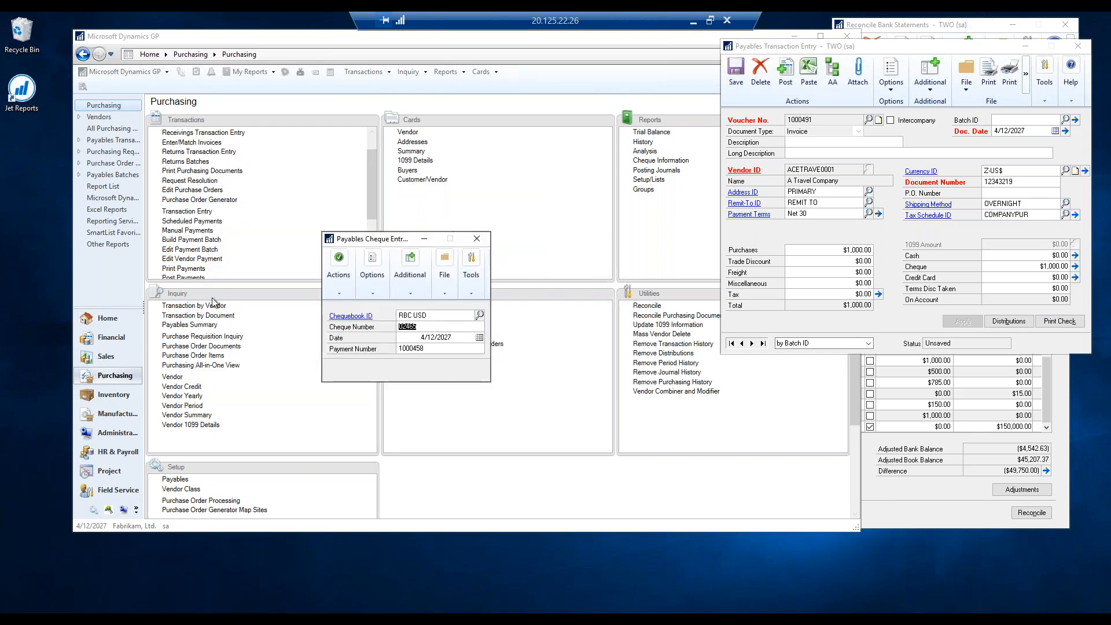
click(341, 270)
click(339, 316)
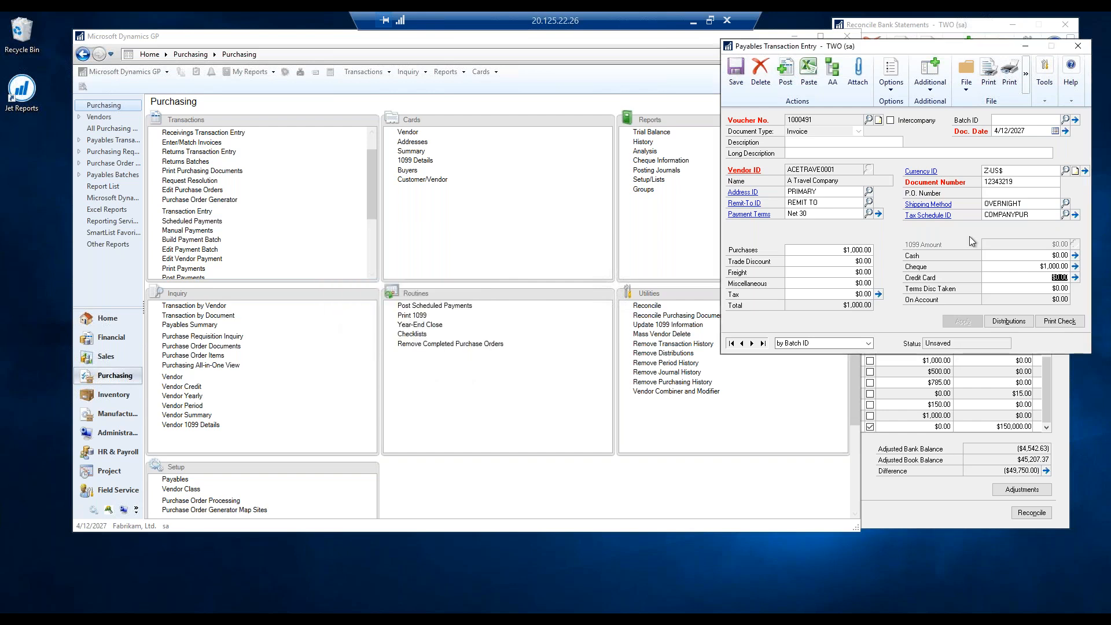
Review the invoice's account distributions and reopen its cheque payment details.
click(1008, 321)
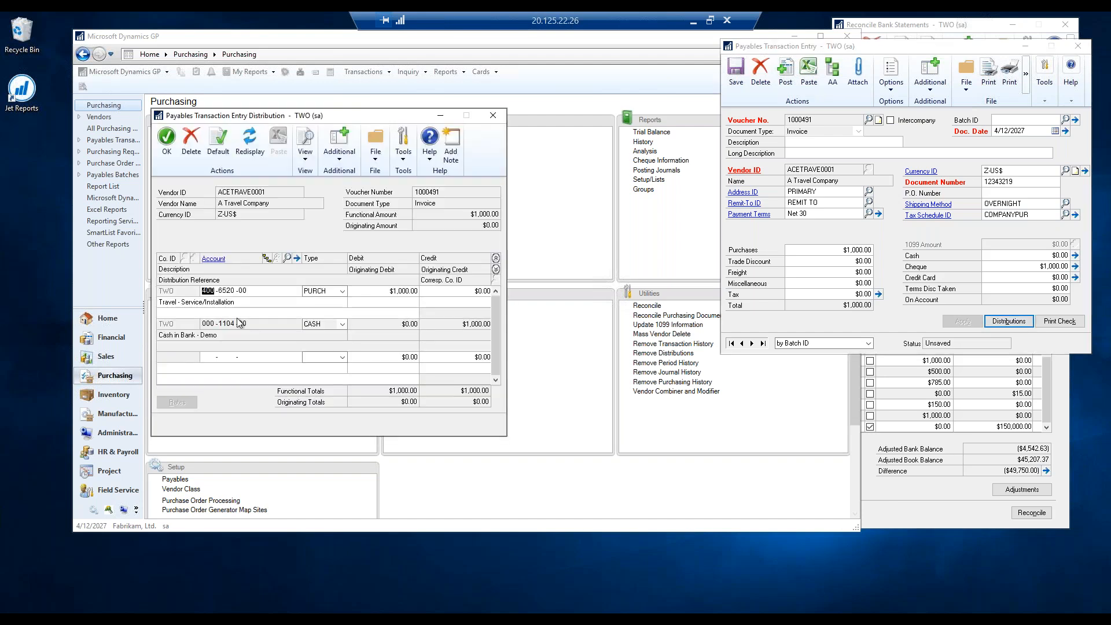
click(166, 139)
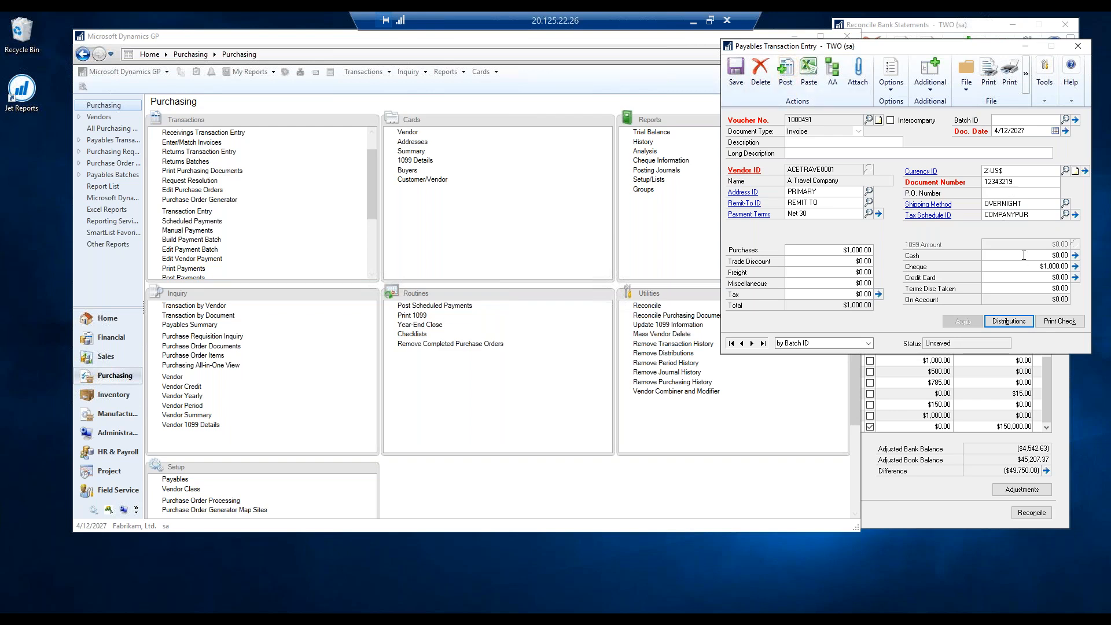
click(1075, 266)
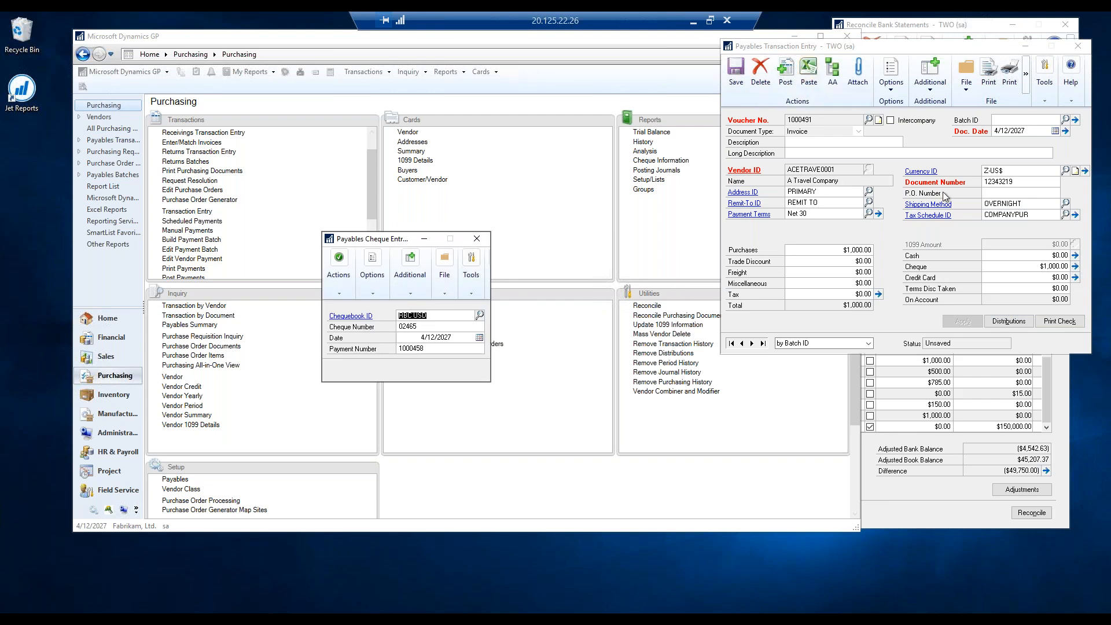
Post the payables transaction and close the transaction entry window.
click(788, 72)
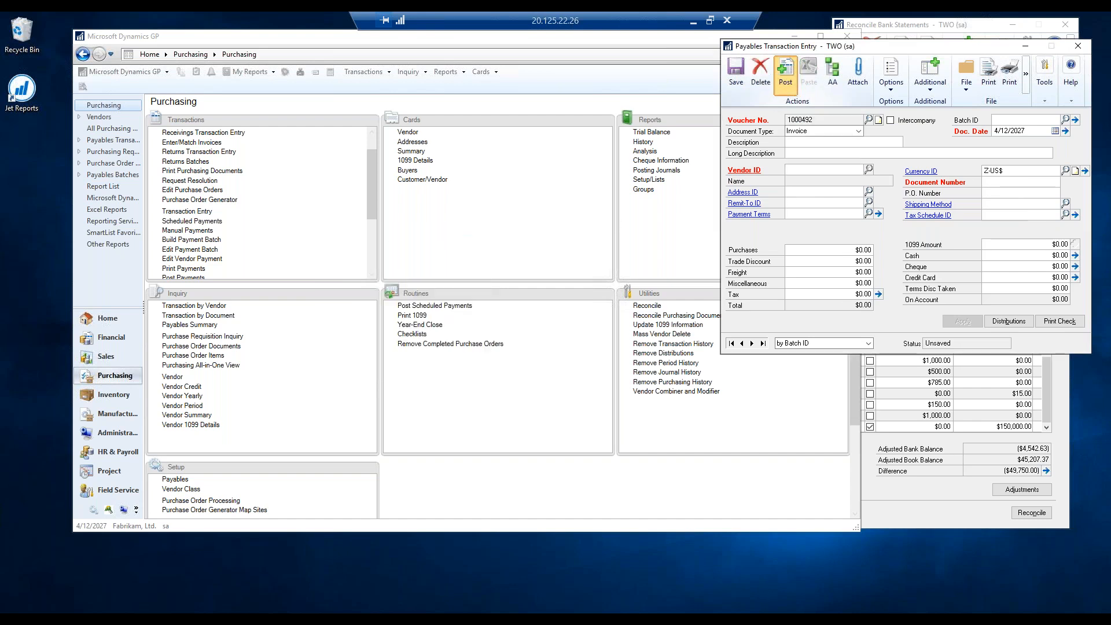
click(550, 351)
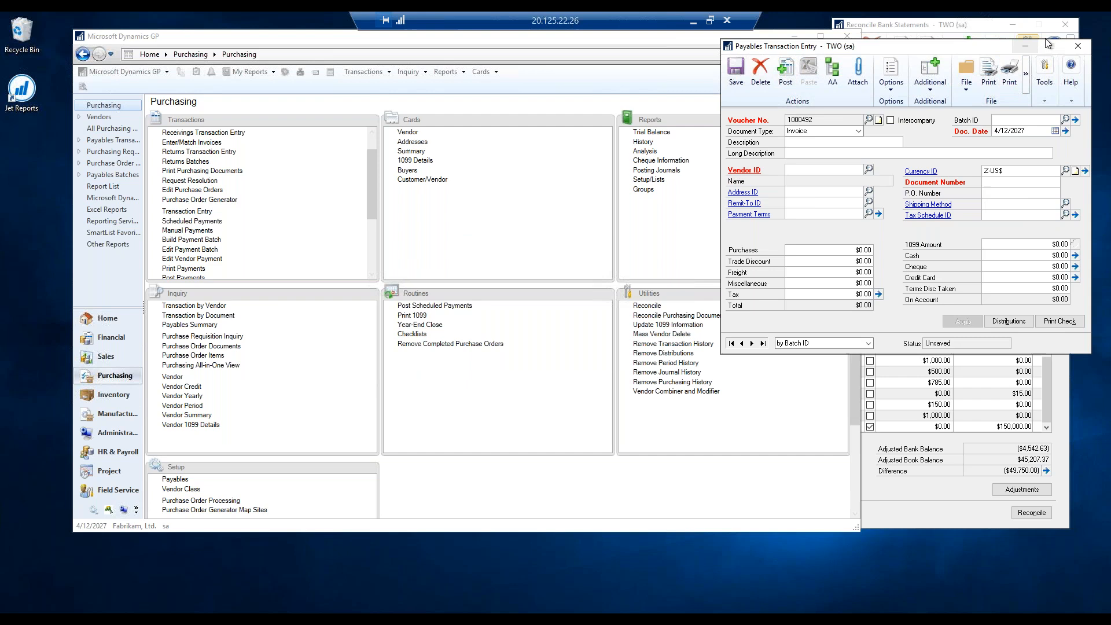
click(1078, 45)
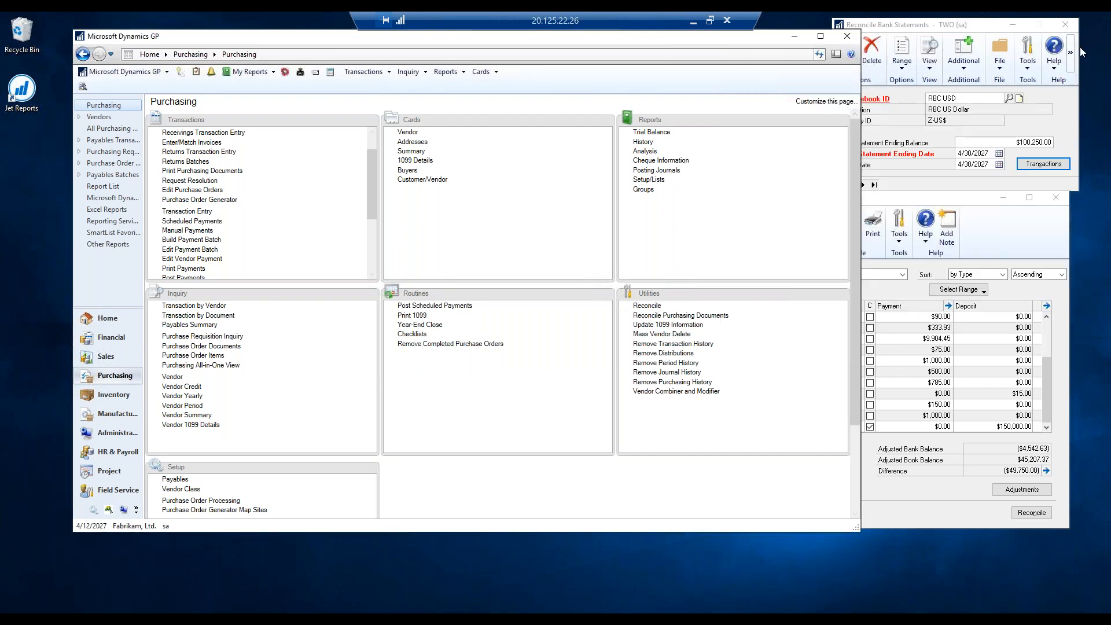
Close and reopen the RBC USD bank transaction list from the reconciliation to reload its entries.
click(1008, 242)
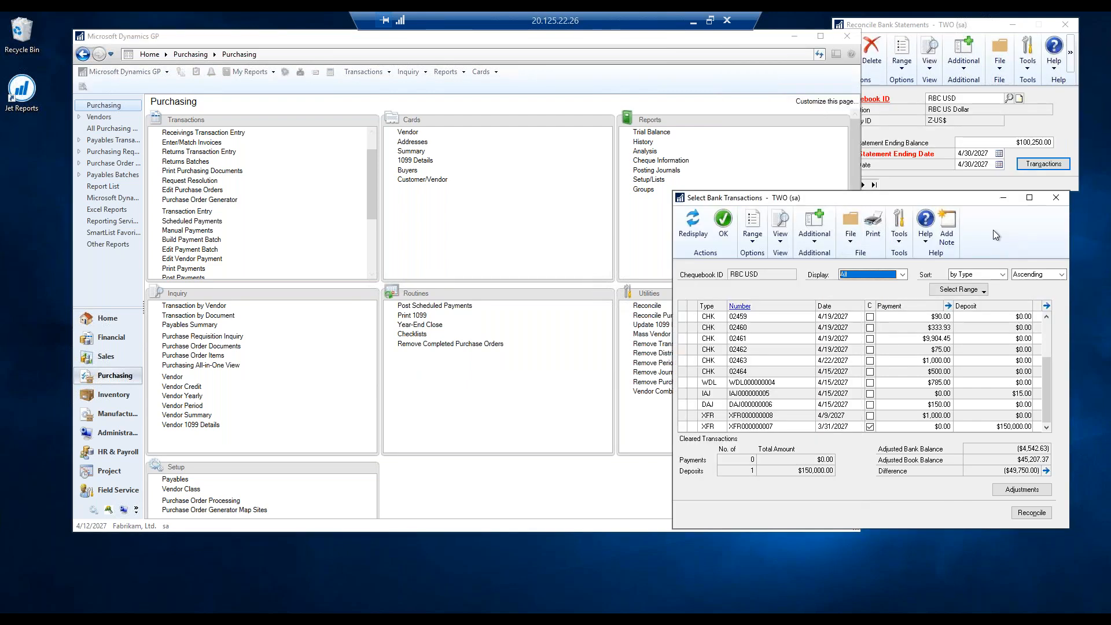
click(1054, 199)
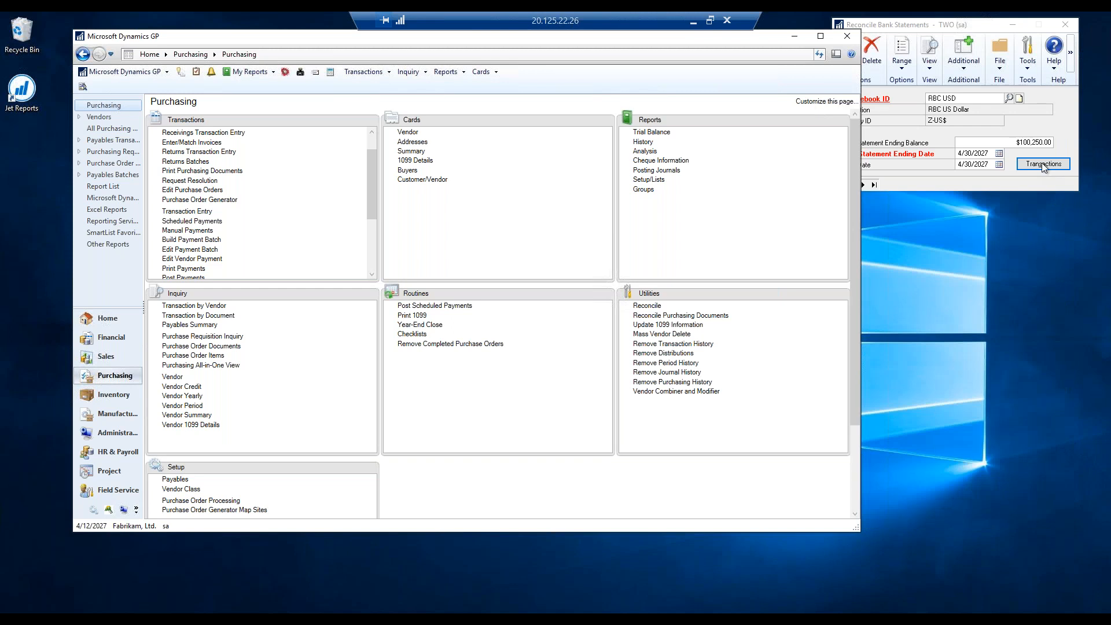
click(1043, 164)
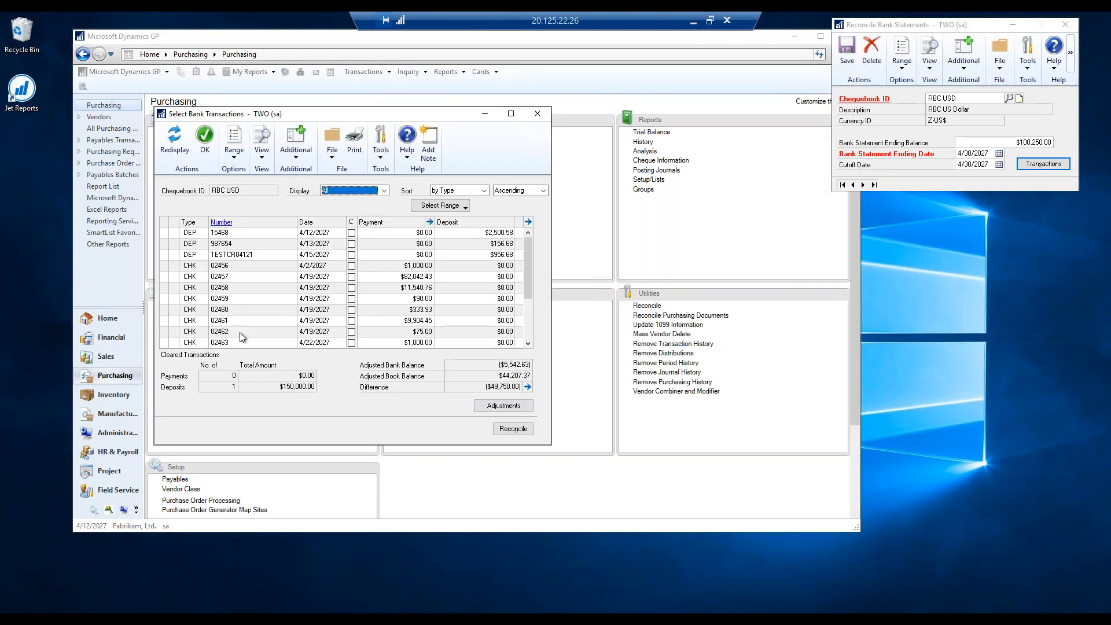
Locate cheque 02465 in the bank transaction list and open its payables payment details.
click(528, 344)
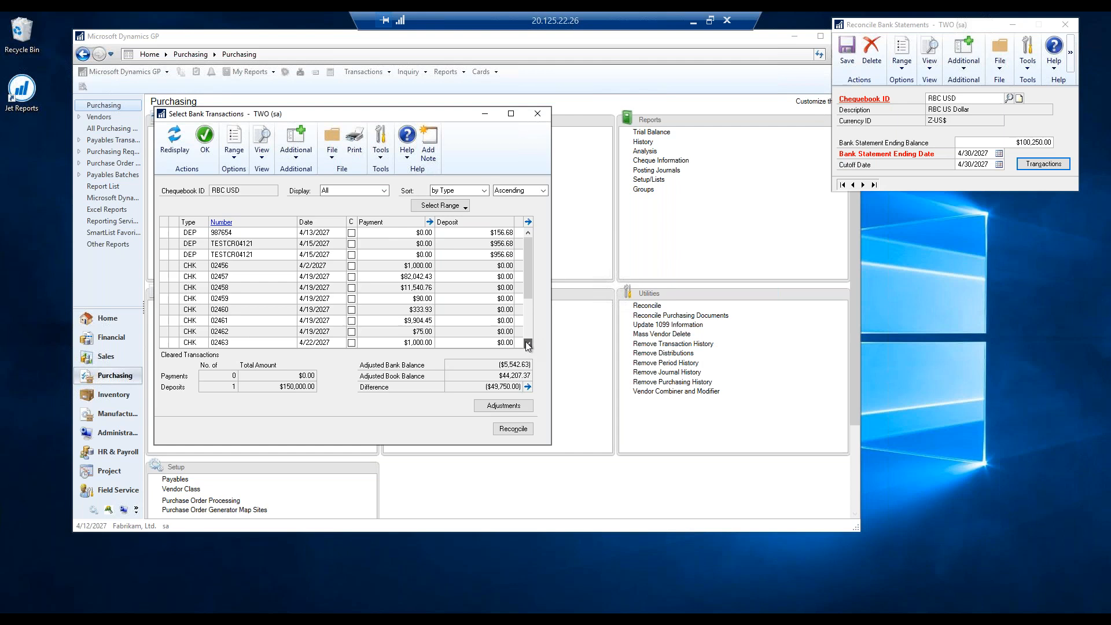
click(528, 344)
click(527, 344)
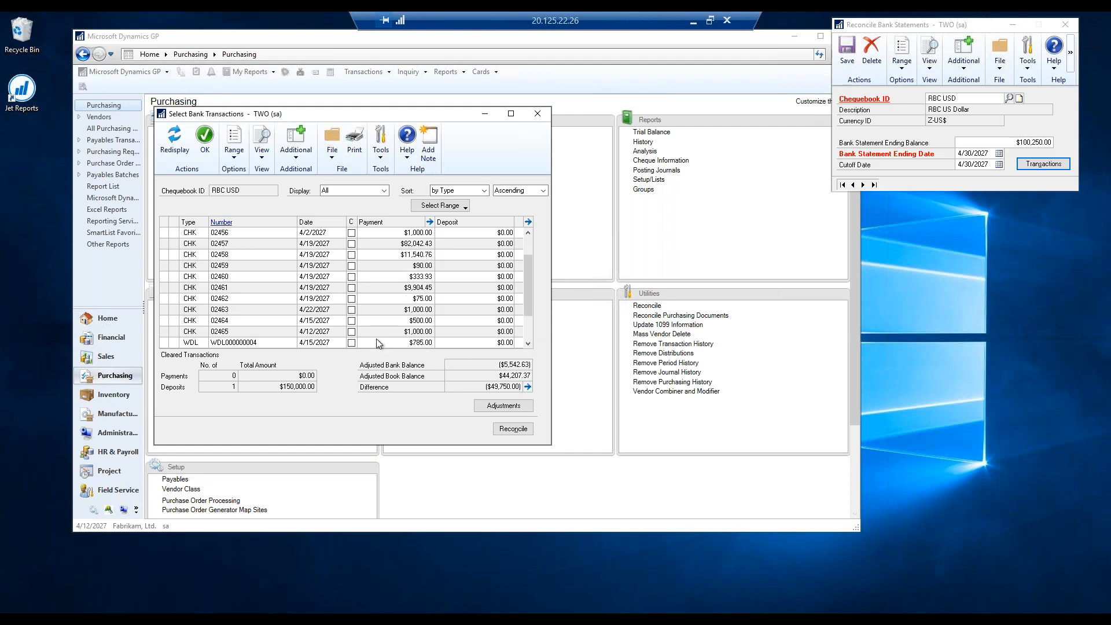
click(279, 331)
click(218, 225)
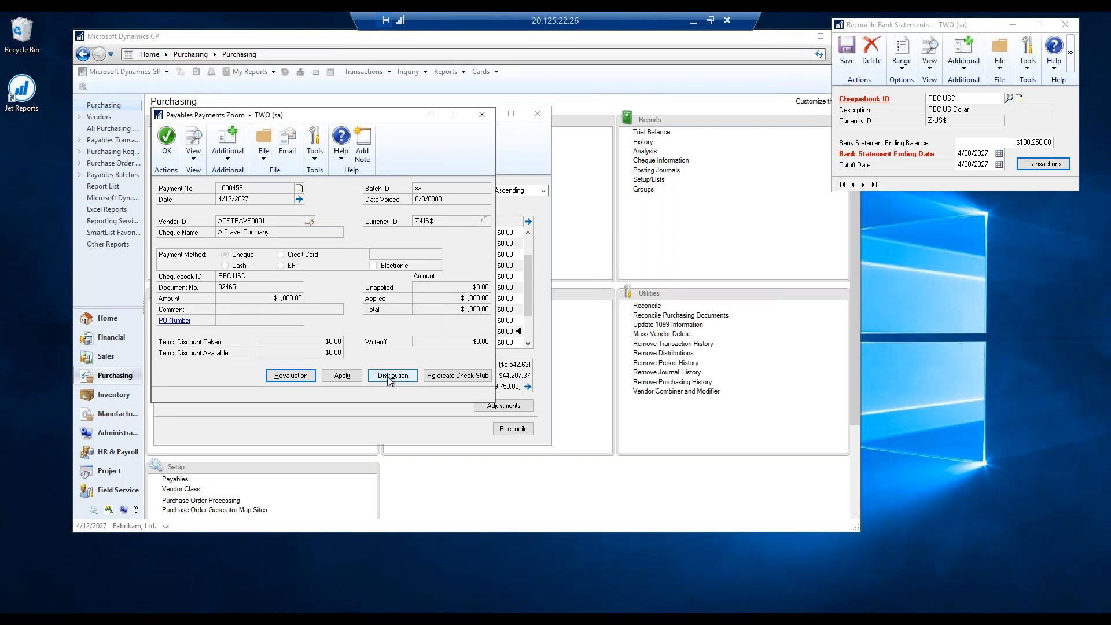
Check which invoice cheque 02465 was applied to, and close the payables payment details.
click(342, 377)
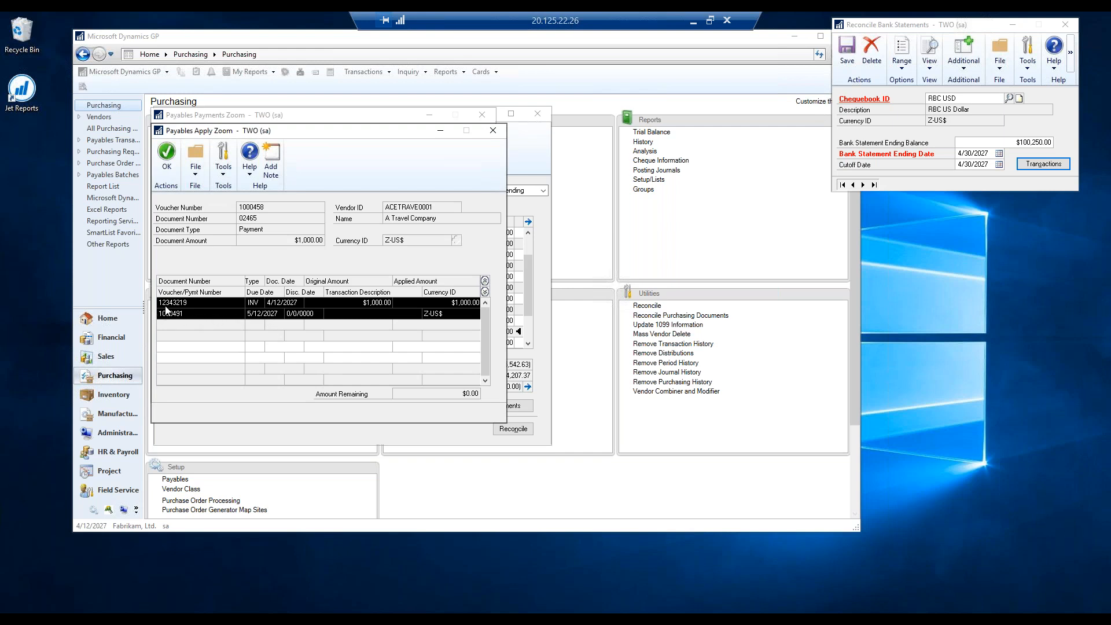
click(494, 130)
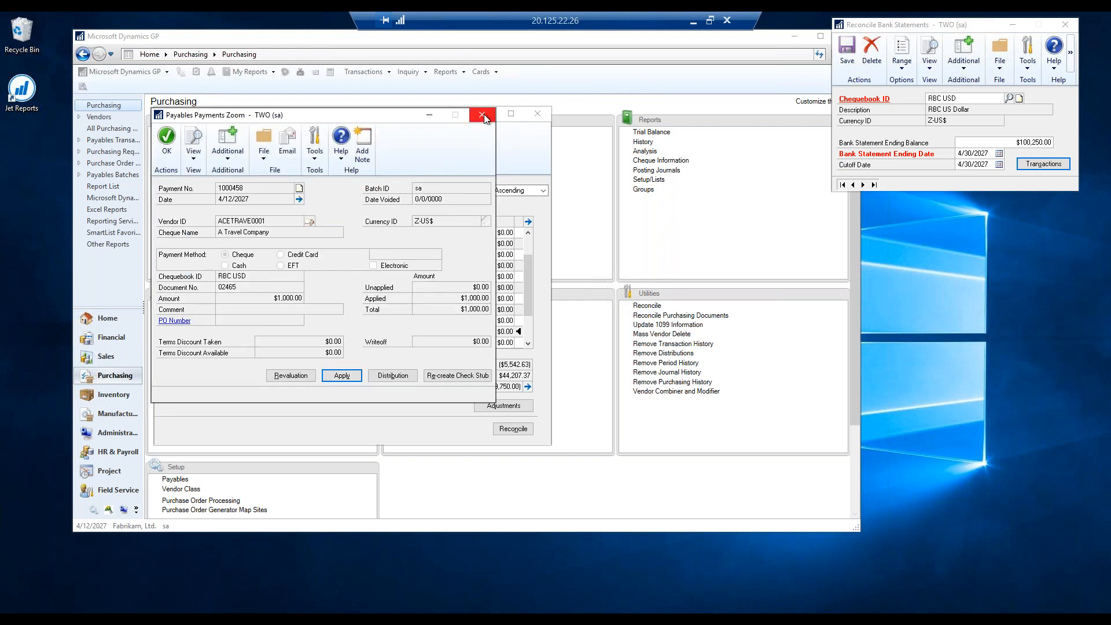
click(482, 114)
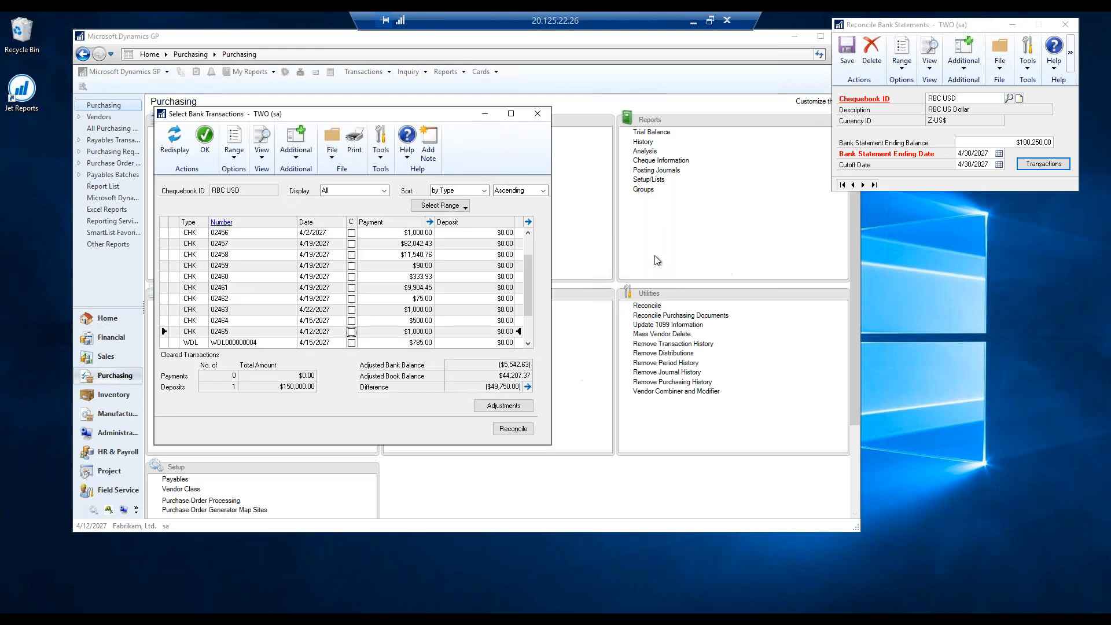
Open the payables payment details for cheque 02459 from the bank transaction list, review them and close them.
click(224, 266)
click(220, 223)
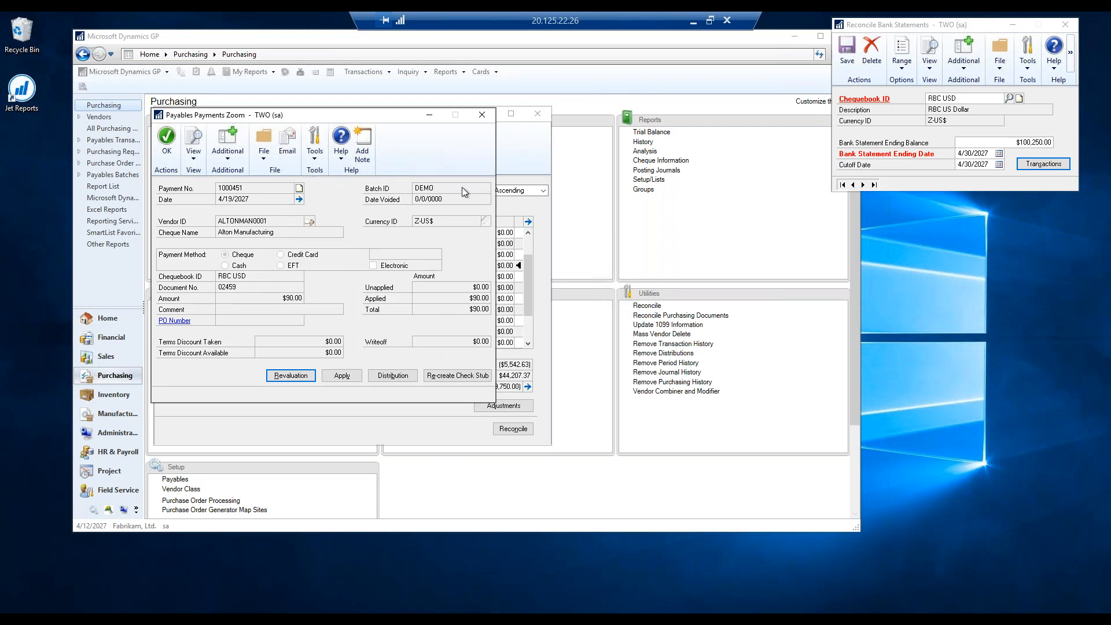
click(482, 114)
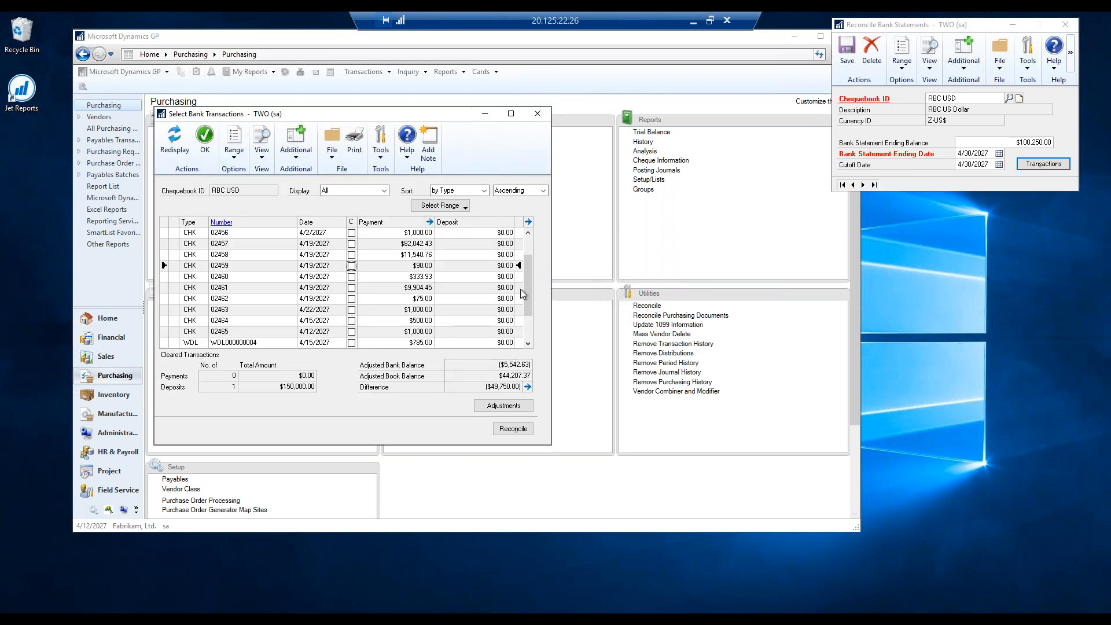
Mark cheques 02460, 02461, 02462 and 02463 as cleared in the bank transaction list.
scroll(424, 335, up, 1)
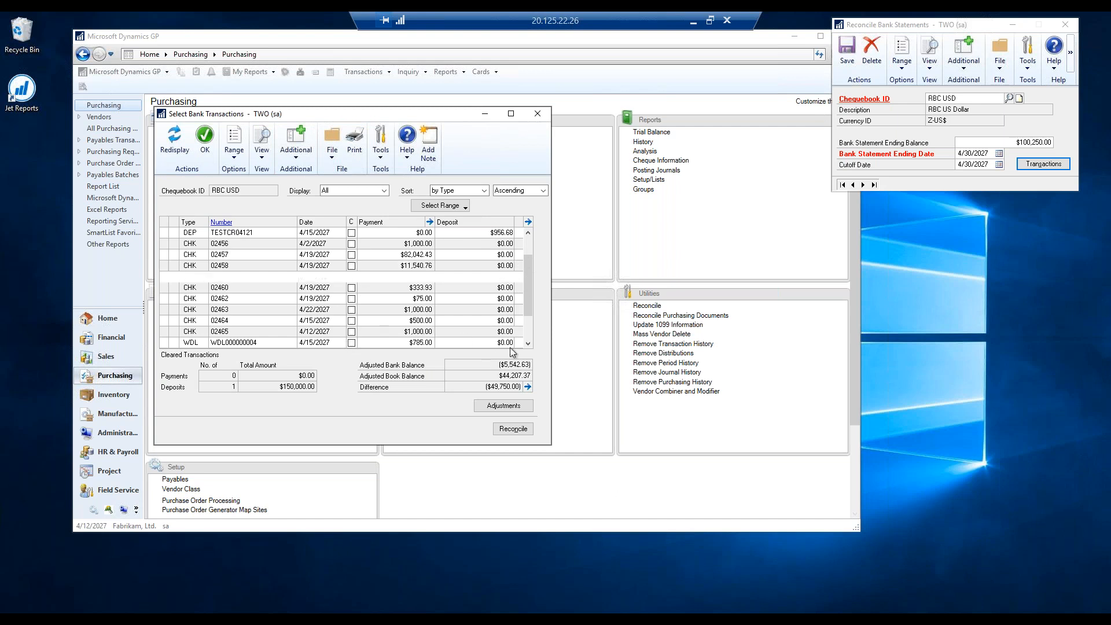
scroll(523, 286, down, 3)
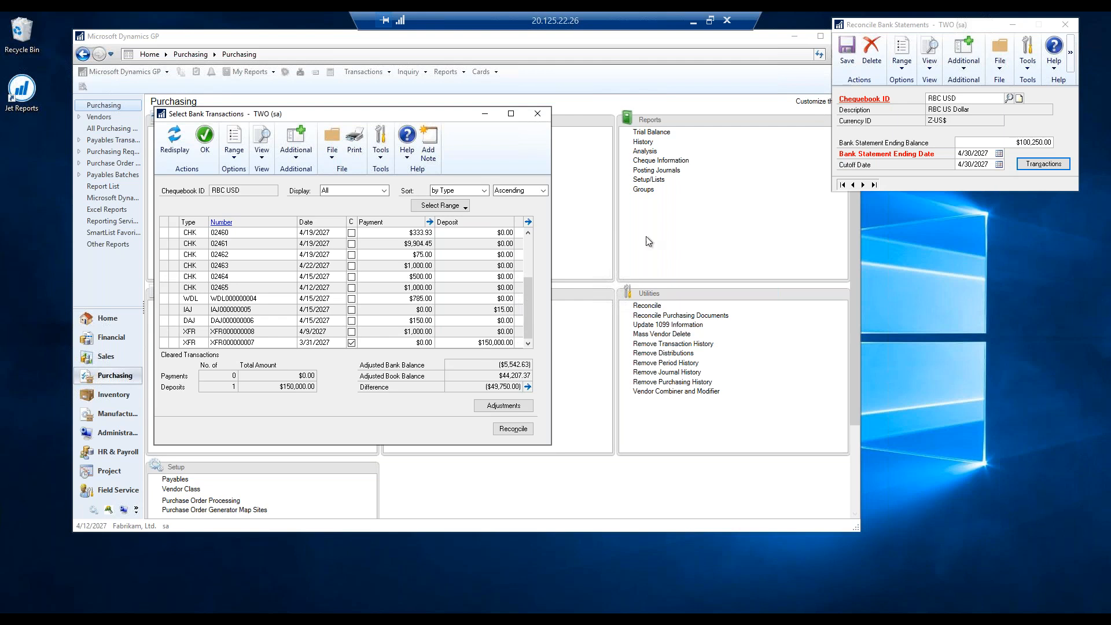
click(351, 233)
click(352, 243)
click(351, 265)
click(351, 255)
Mark deposits 15468, 987654 and TESTCR04121 as cleared.
scroll(380, 277, up, 3)
click(351, 233)
click(353, 244)
click(352, 255)
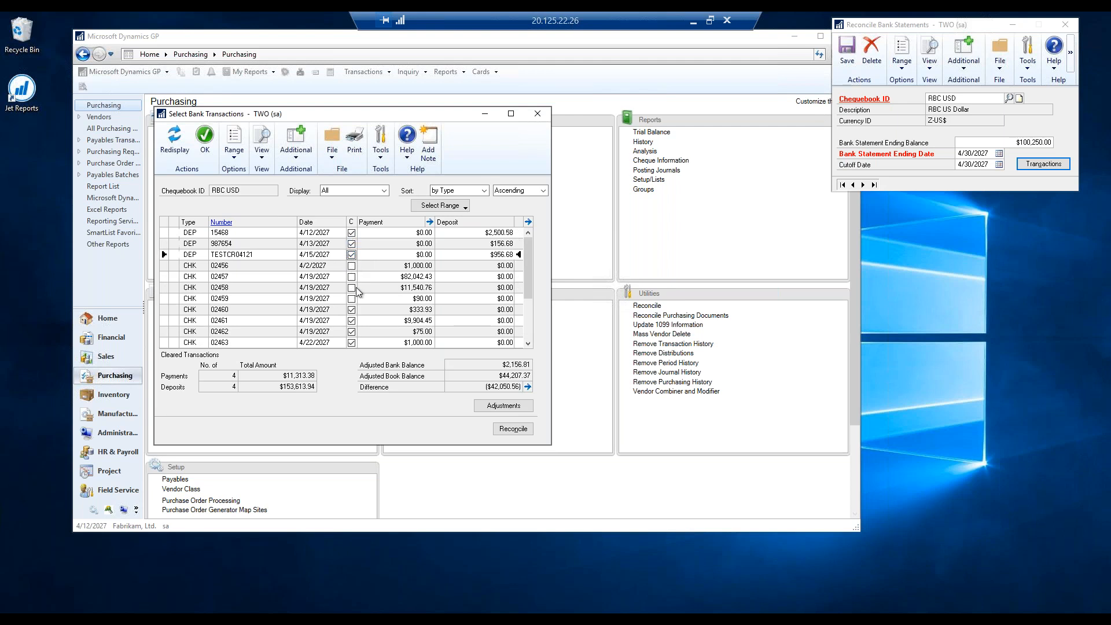
Mark cheques 02456, 02458, 02459 and 02465 as cleared.
click(351, 266)
click(351, 287)
click(351, 299)
scroll(354, 313, down, 2)
click(352, 298)
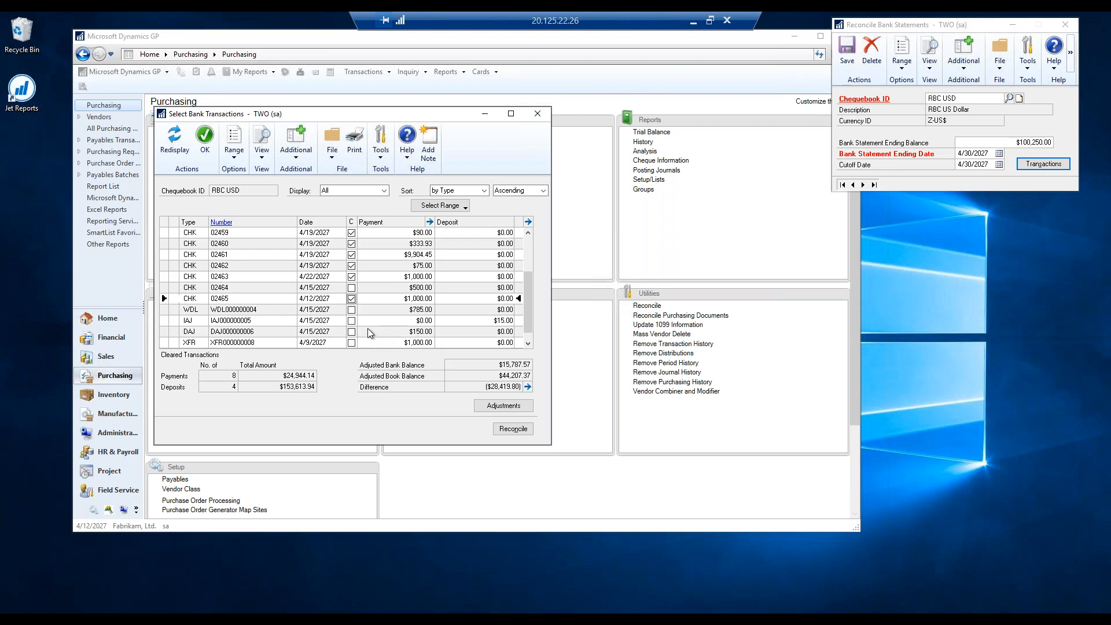
Mark withdrawal WDL000000004, adjustments IAJ000000005 and DAJ000000006, and transfer XFR000000008 as cleared.
click(351, 309)
click(352, 321)
click(352, 331)
scroll(372, 342, down, 1)
click(352, 332)
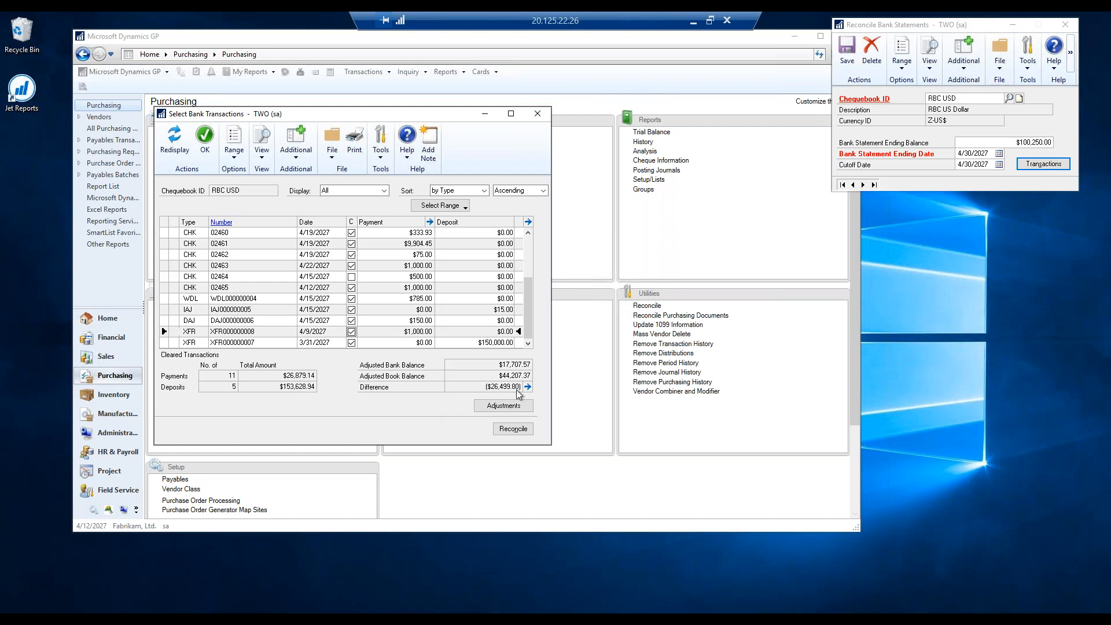
Output the reconciliation edit list, bank adjustments edit list, marked transactions and outstanding transactions reports to the screen.
click(354, 156)
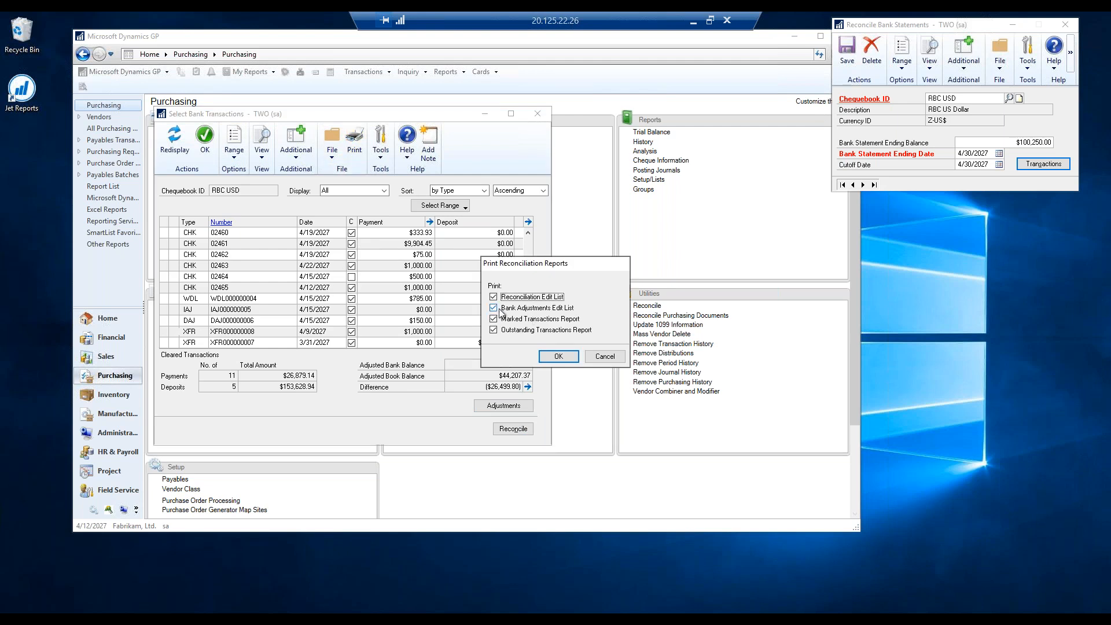
click(558, 356)
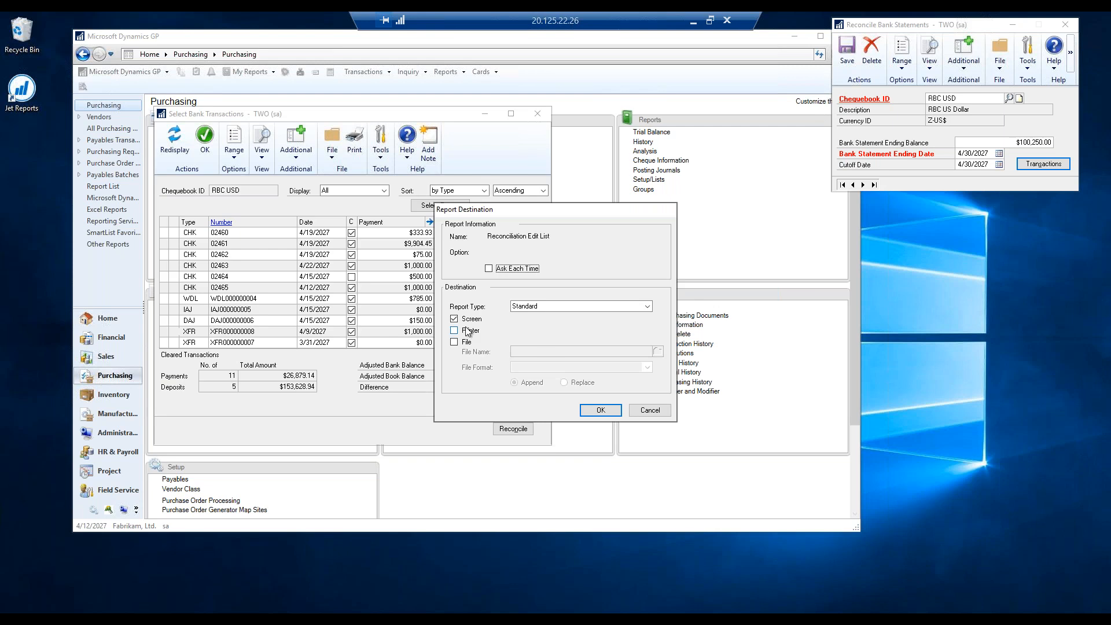
click(615, 411)
click(610, 410)
click(610, 410)
click(610, 410)
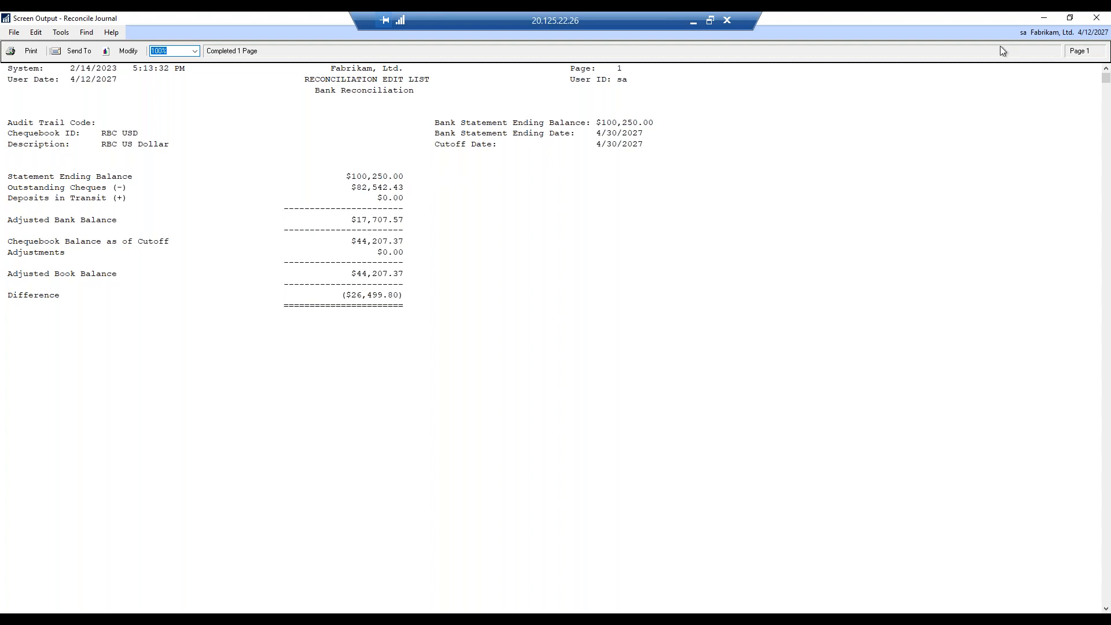
Review the four reconciliation reports on screen, closing each one in turn.
click(1103, 22)
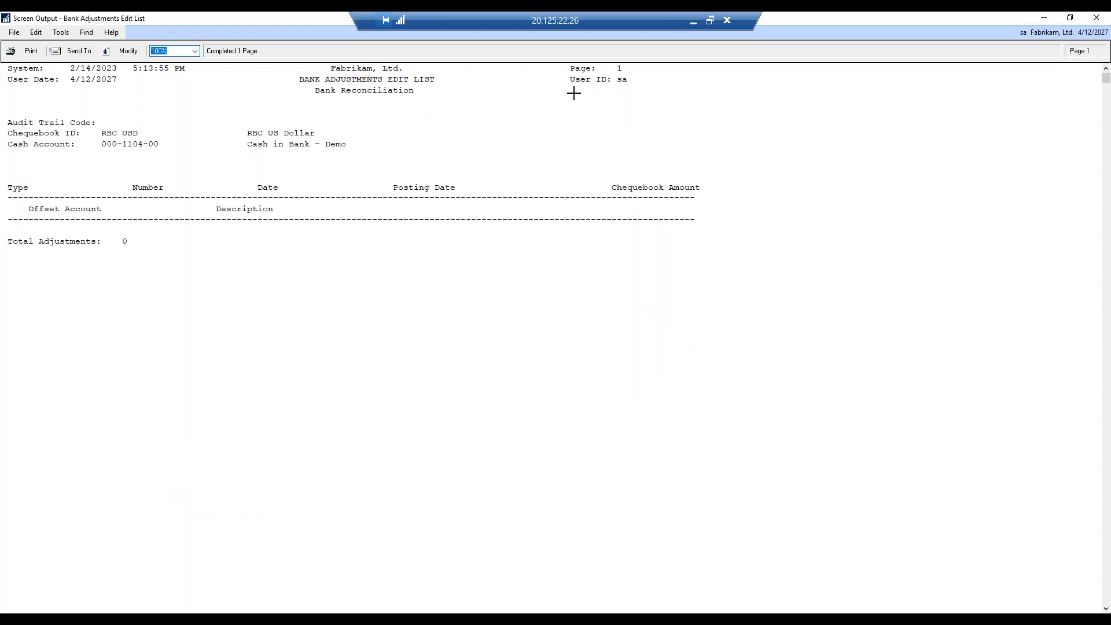
click(1095, 18)
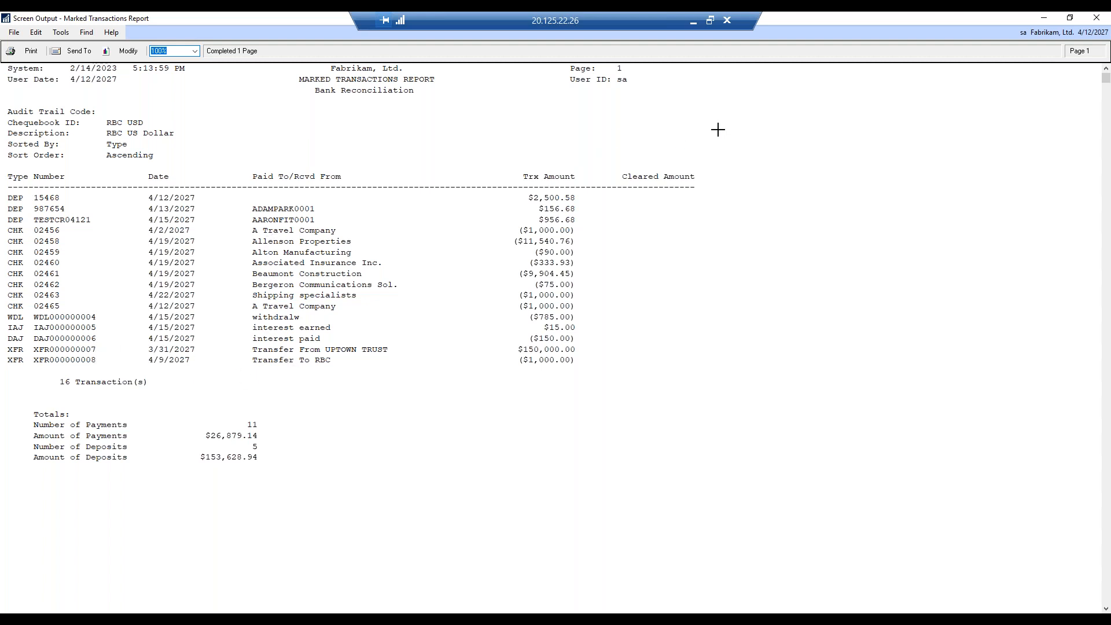
click(1097, 18)
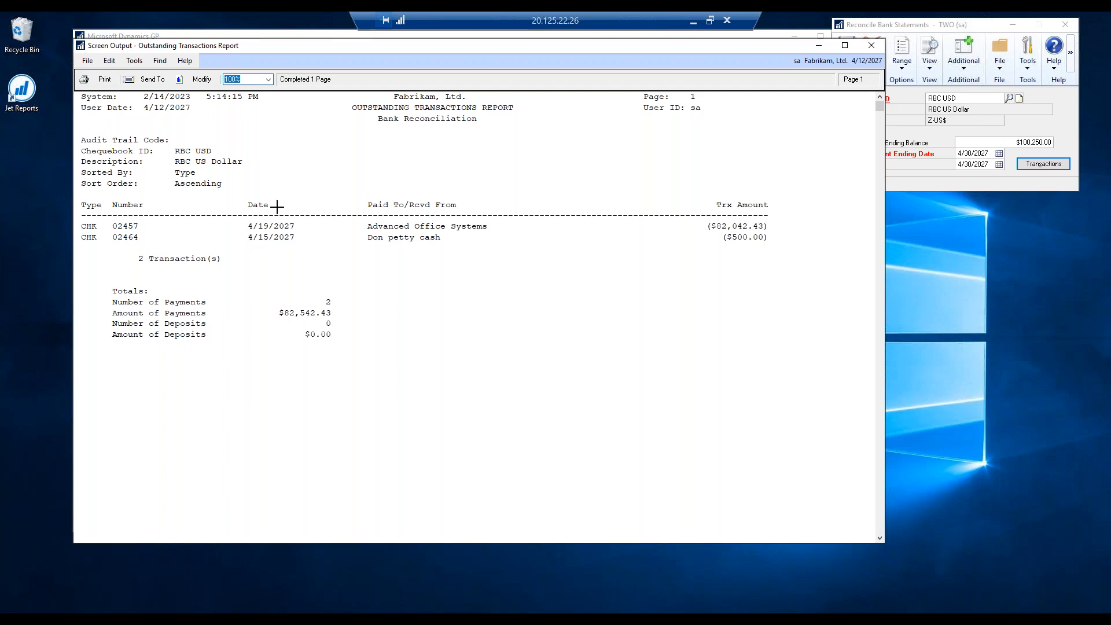
click(872, 45)
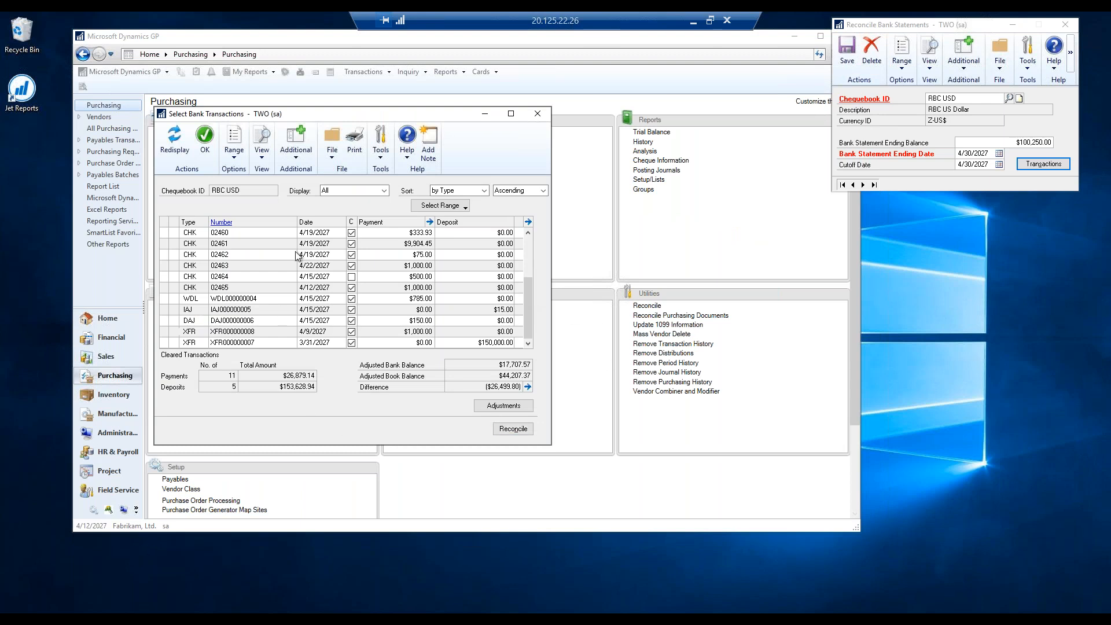
Start a bank adjustment dated 4/30/2027 and assign it the Interest Expense account 000-8020-00 from the account lookup.
click(488, 407)
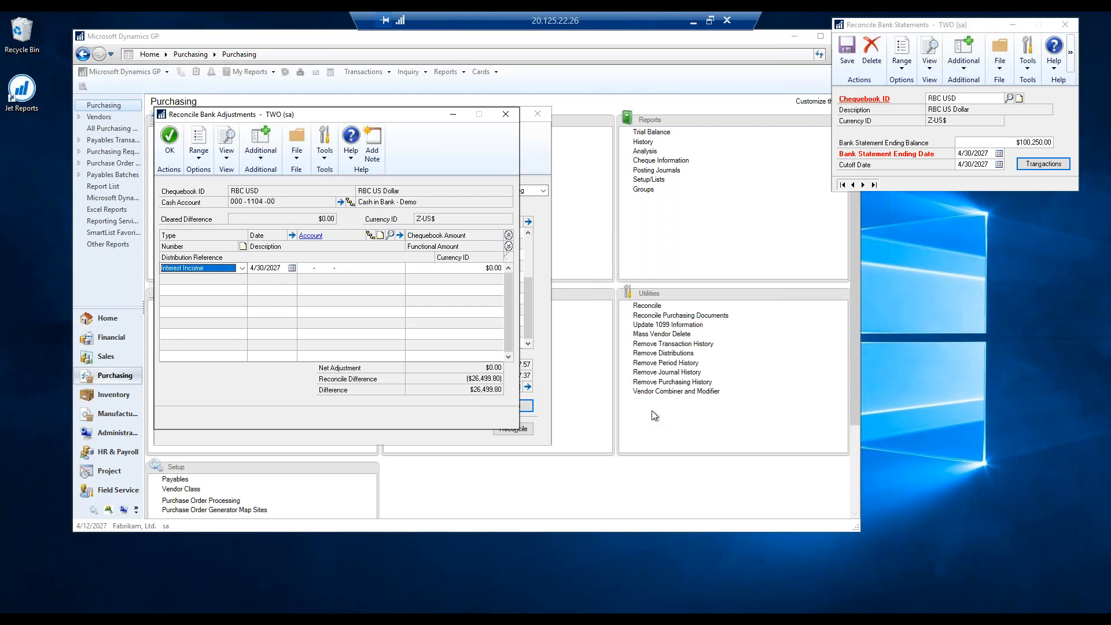
key(Tab)
key(Tab)
text(000880000)
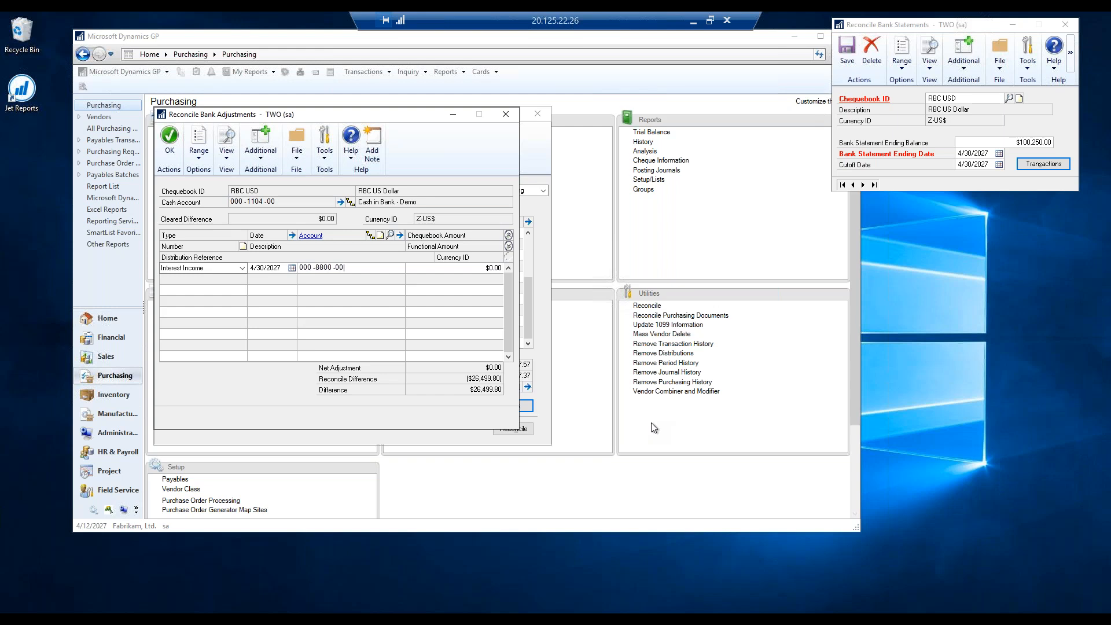
key(ctrl+l)
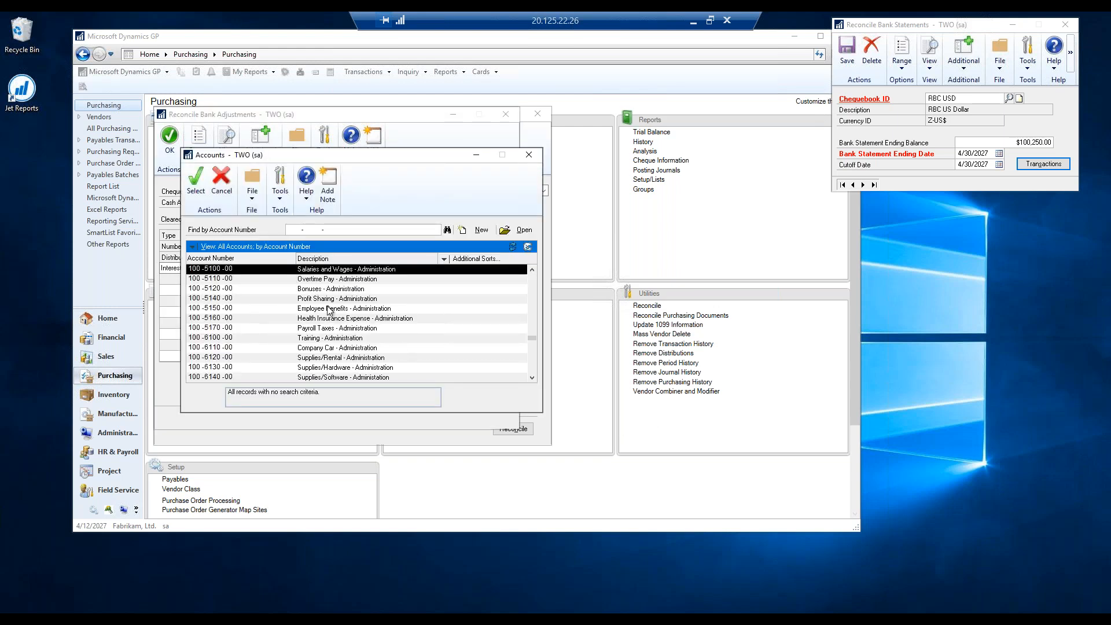
scroll(370, 254, up, 3)
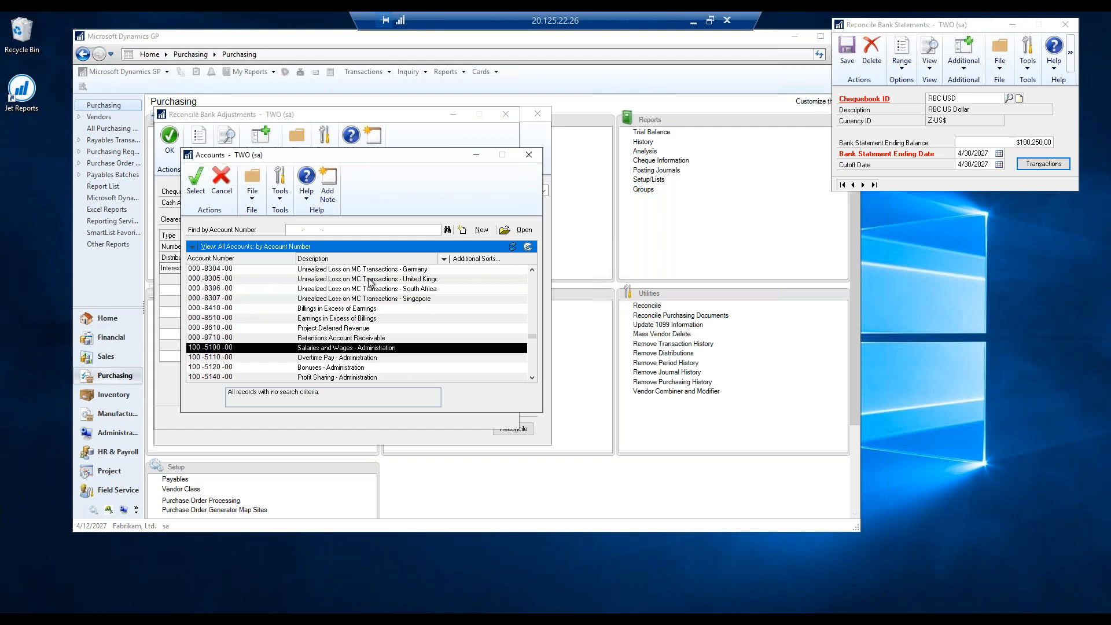
scroll(369, 282, up, 4)
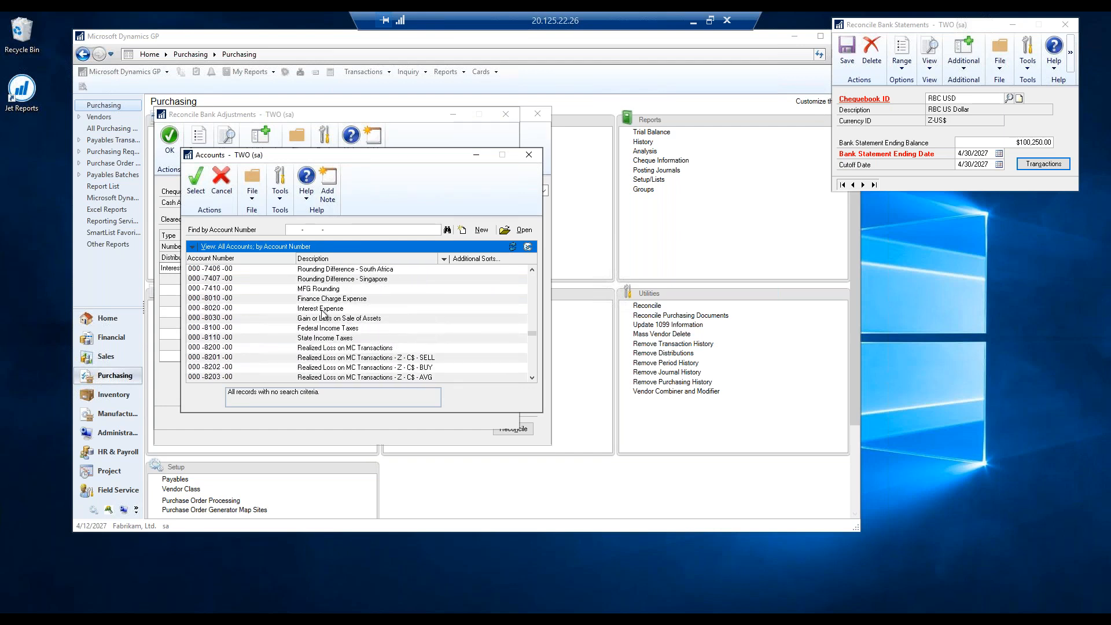
double_click(322, 311)
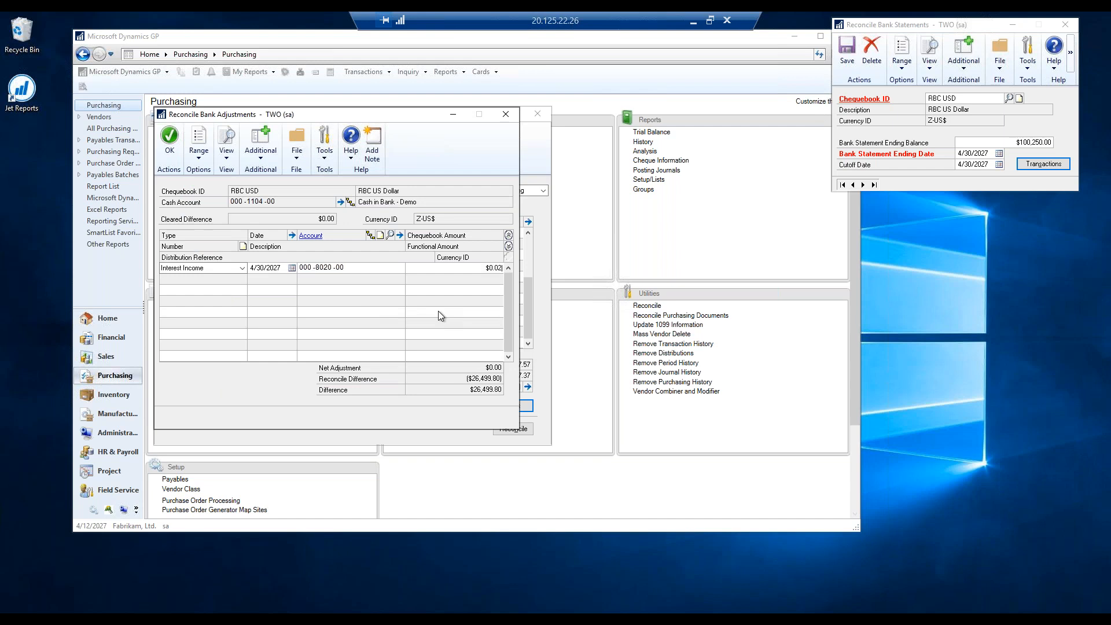
Set the bank adjustment amount to $26,499.80, change its type to Other Expense and confirm the adjustments.
text(26,499.80)
key(Tab)
click(241, 268)
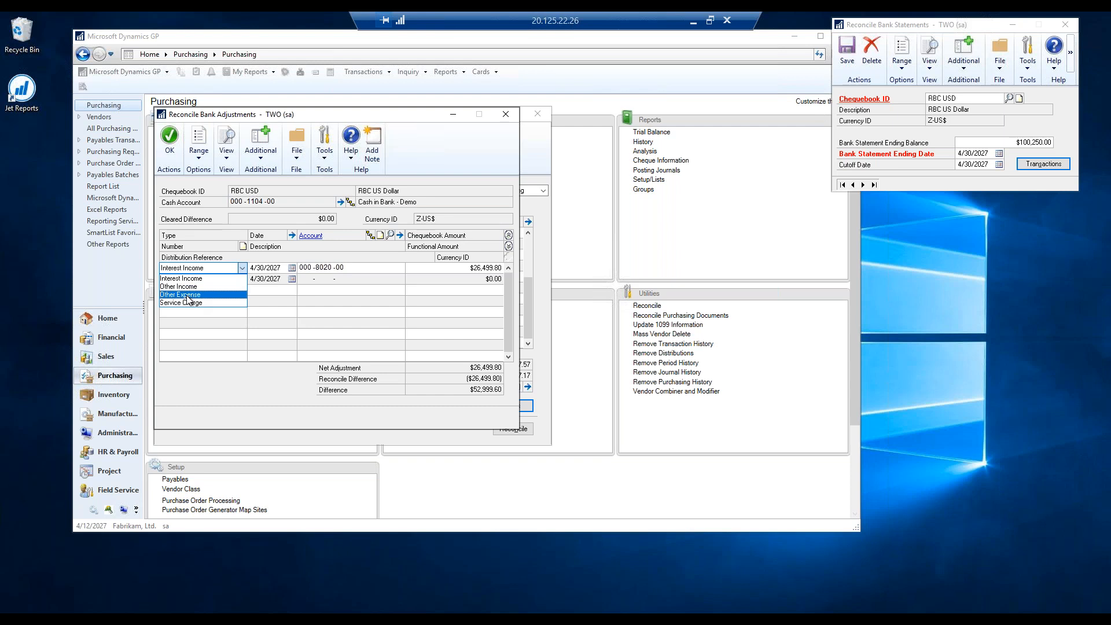
click(187, 295)
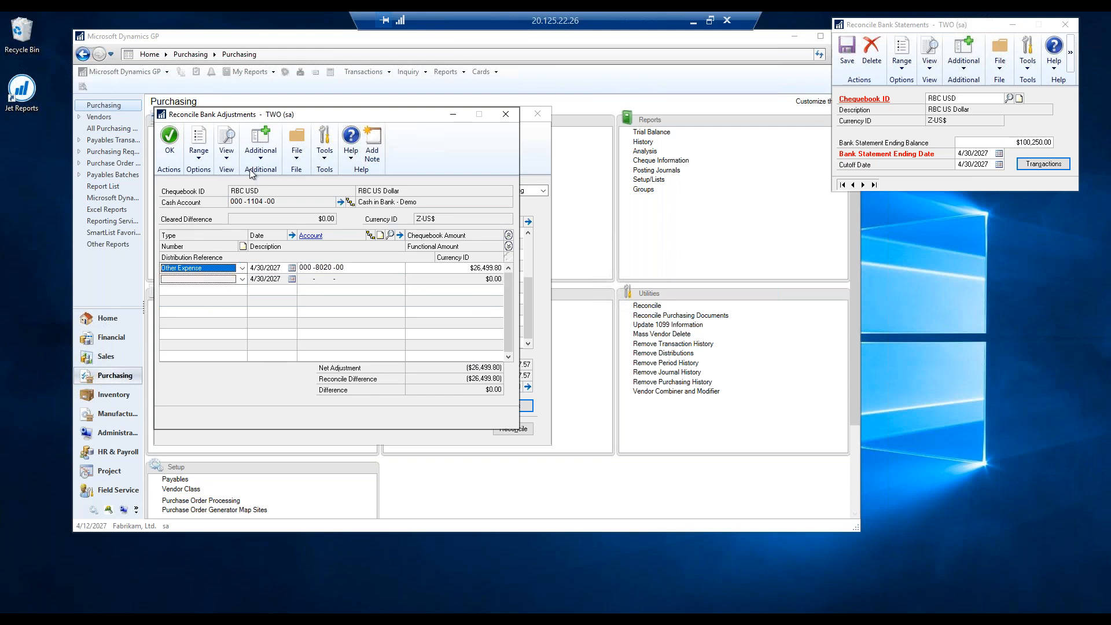
click(170, 139)
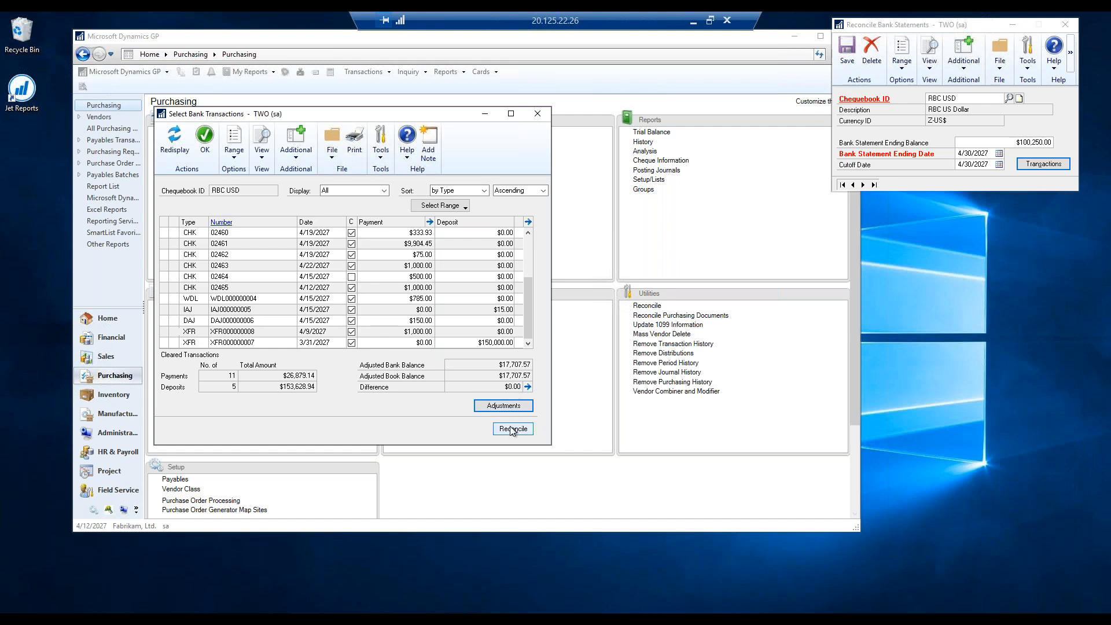
Review the breakdown behind the reconciliation difference, close it and check the transaction list from its beginning.
click(527, 386)
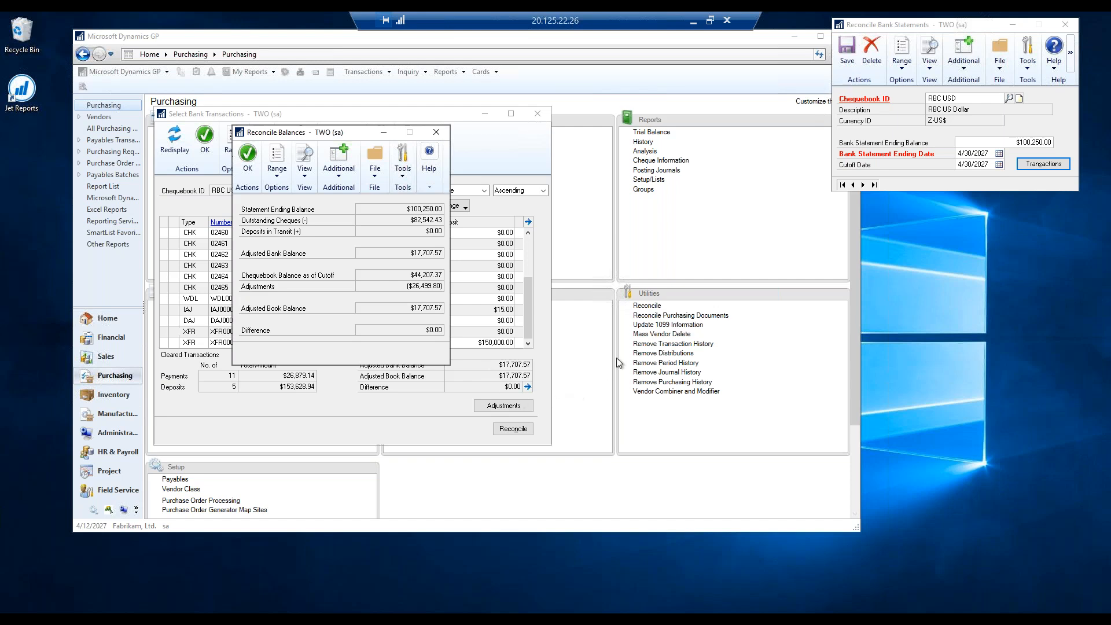
click(247, 160)
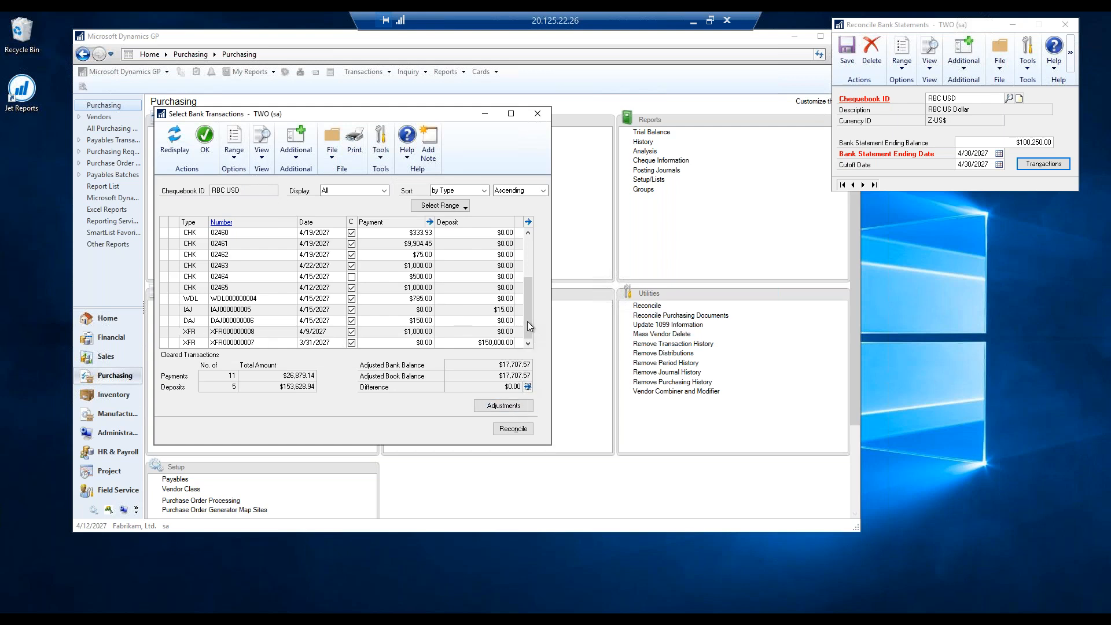
drag(526, 322, 536, 263)
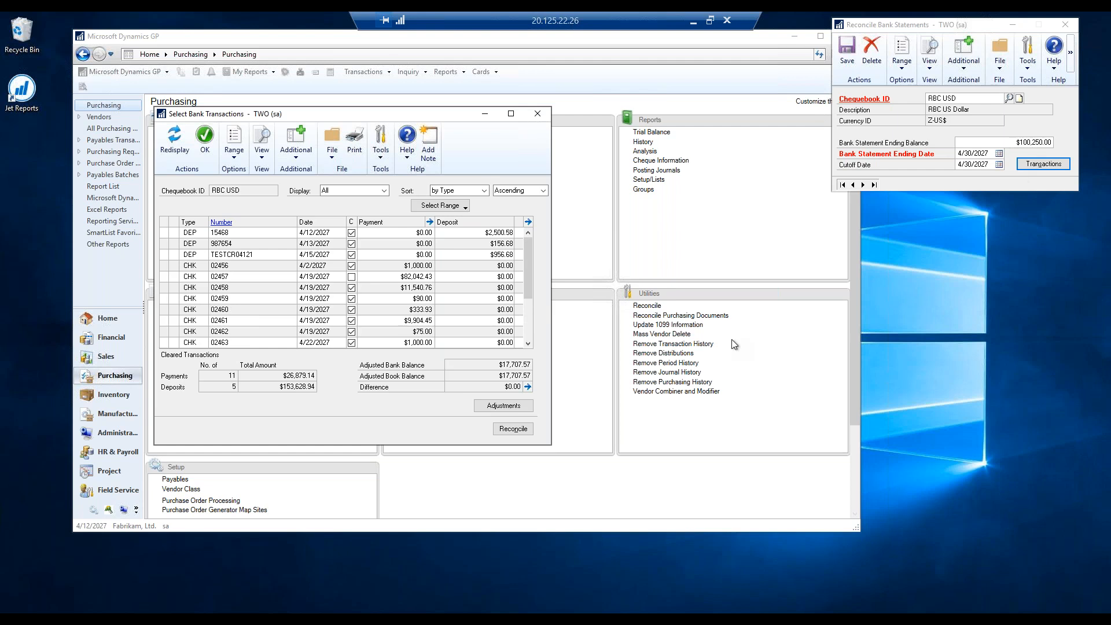
Move the Select Bank Transactions window off the Purchasing page and bring the main window to the front.
drag(363, 115, 578, 107)
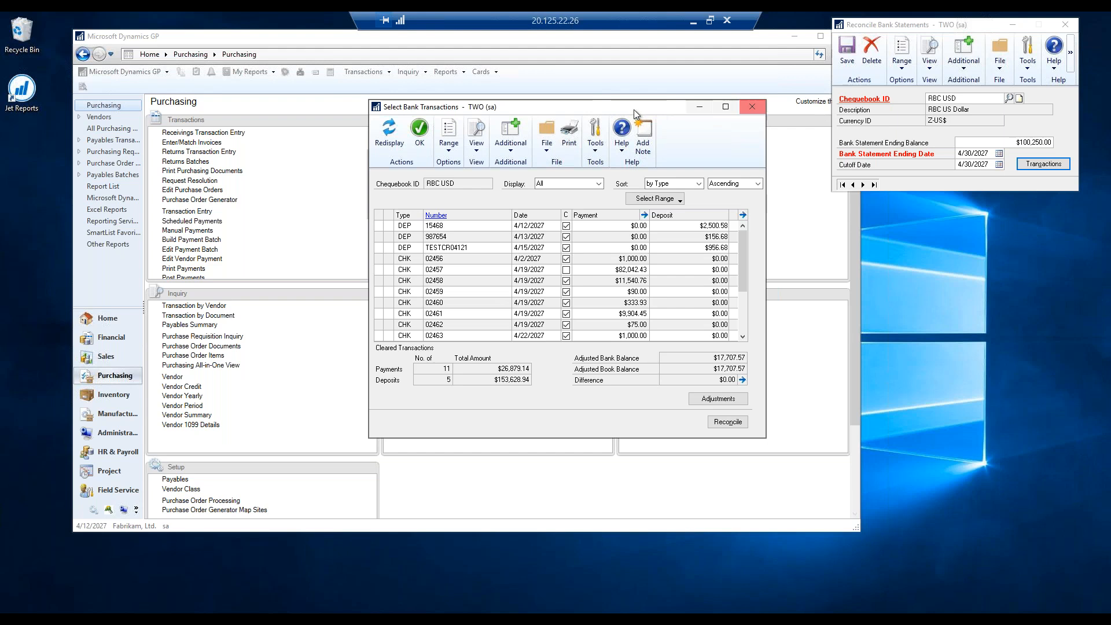
drag(626, 111, 921, 215)
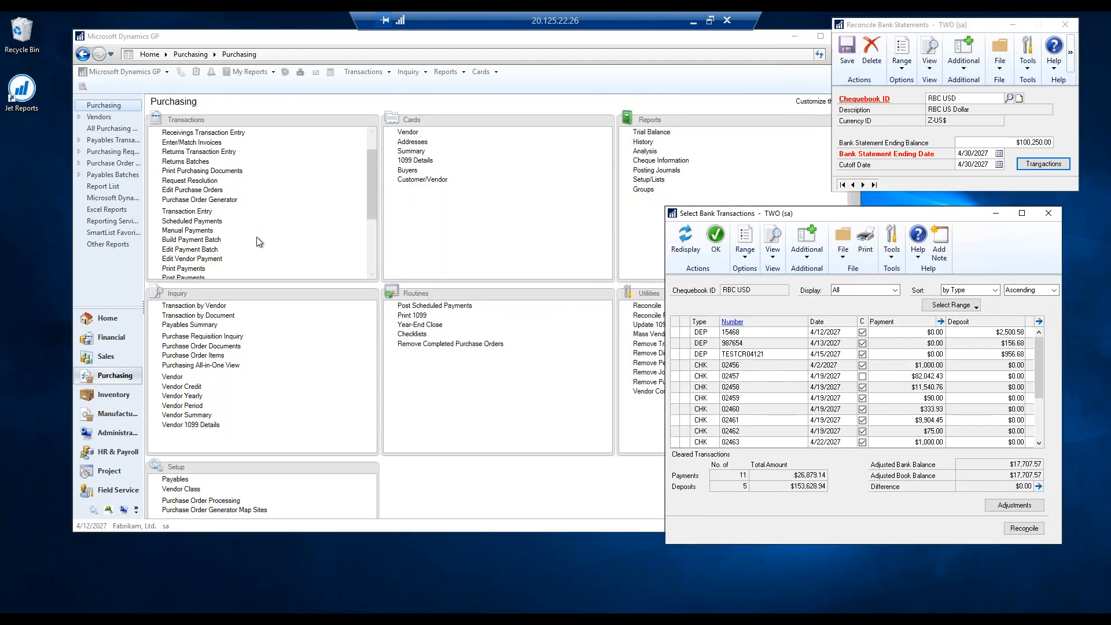
click(278, 238)
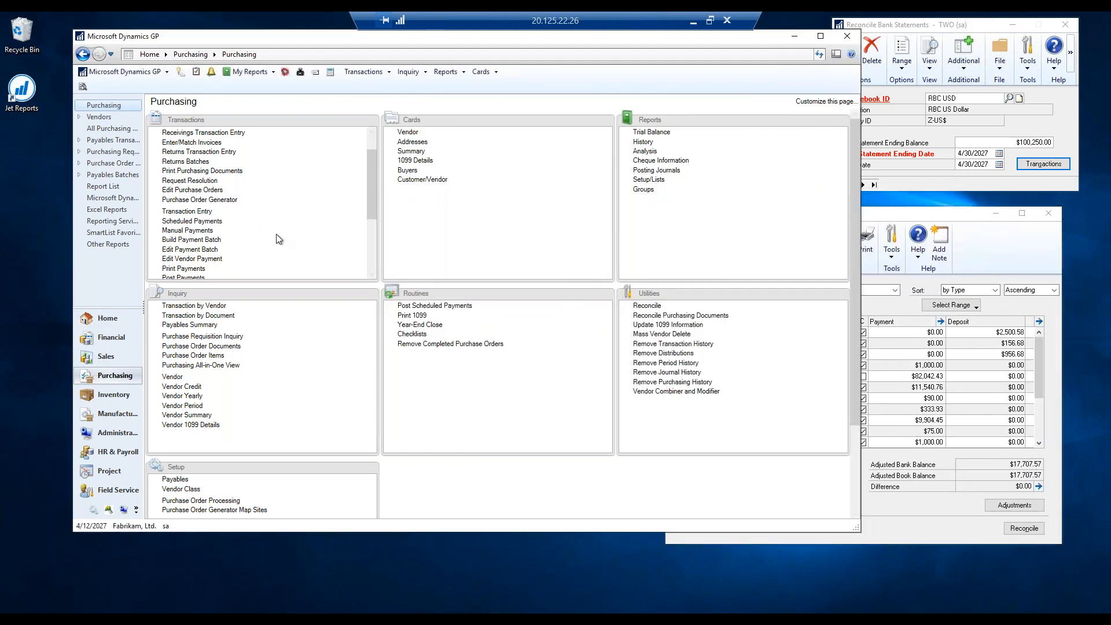
Start a new bank deposit with receipts dated 4/20/2027 for the RBC USD chequebook.
click(106, 339)
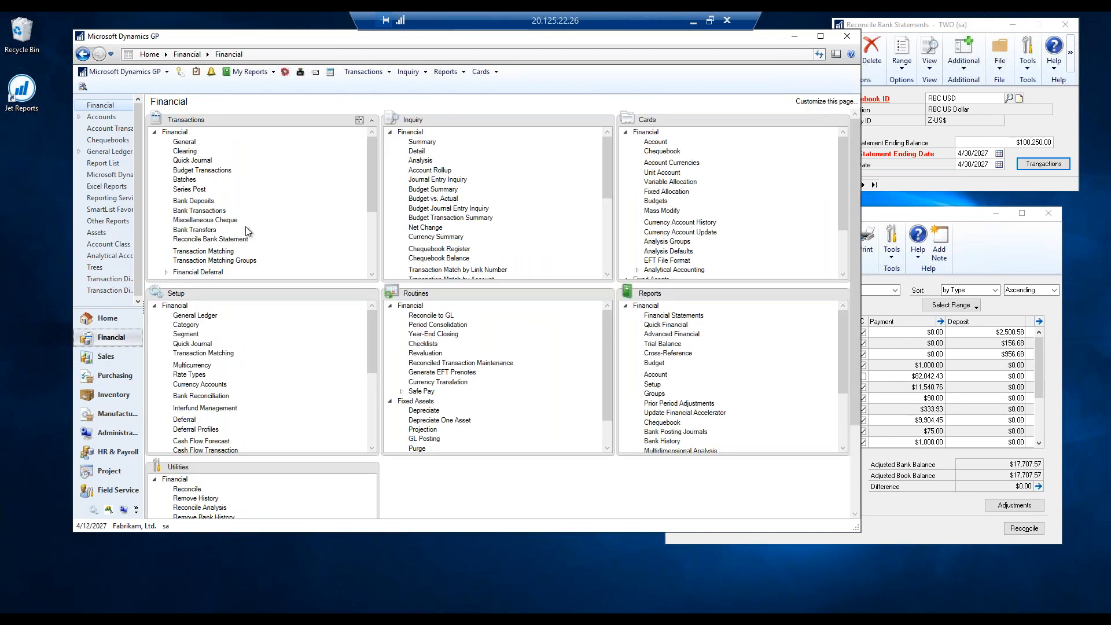
click(195, 202)
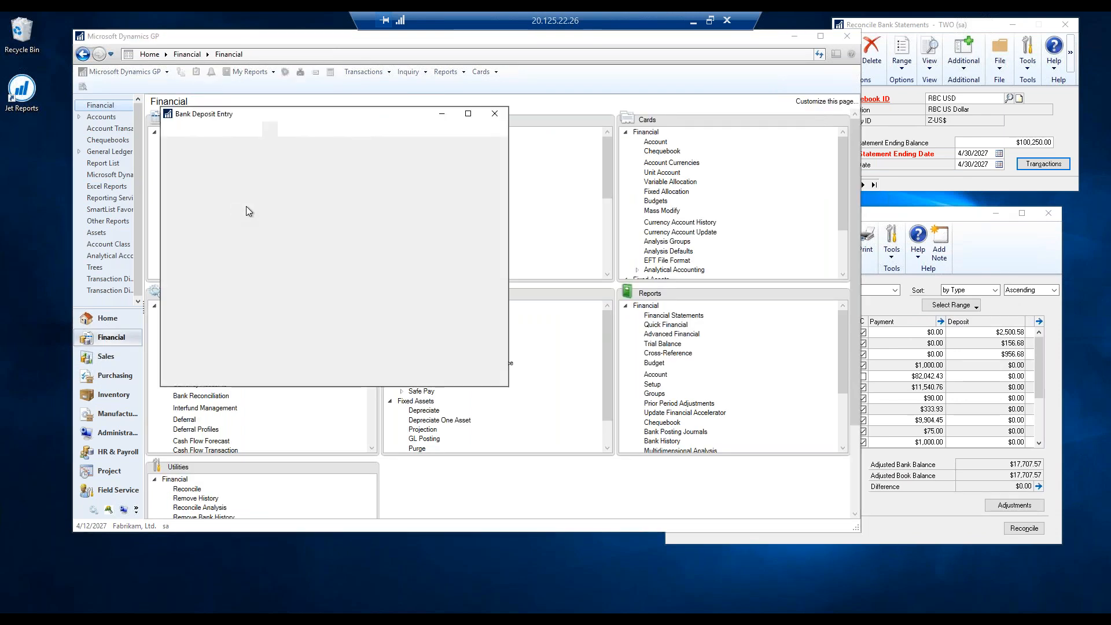
key(Tab)
key(Tab)
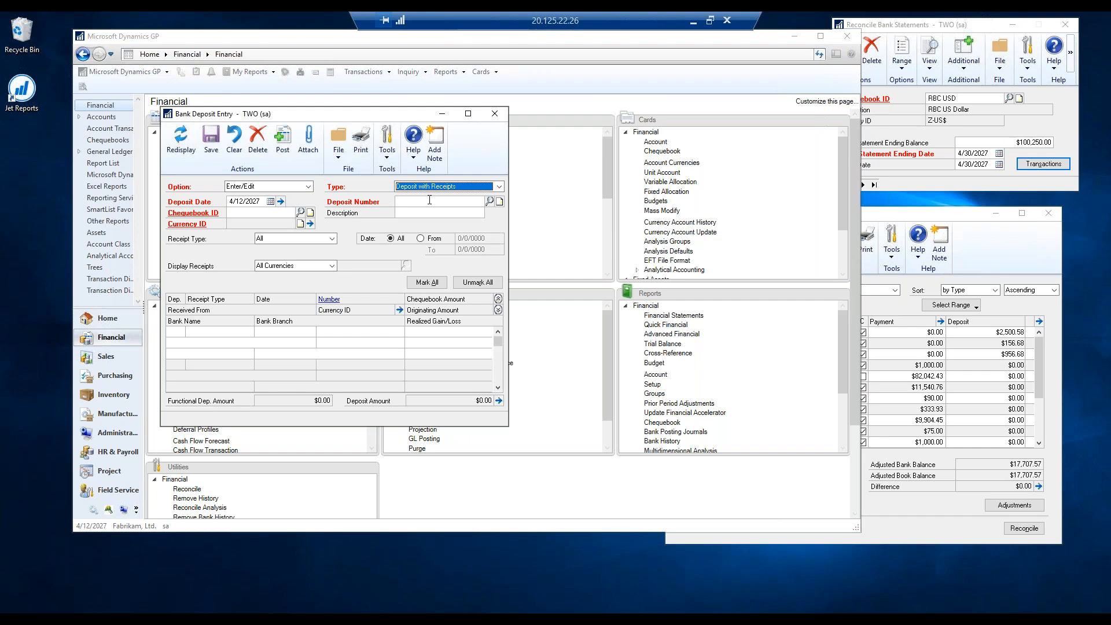
text(0420)
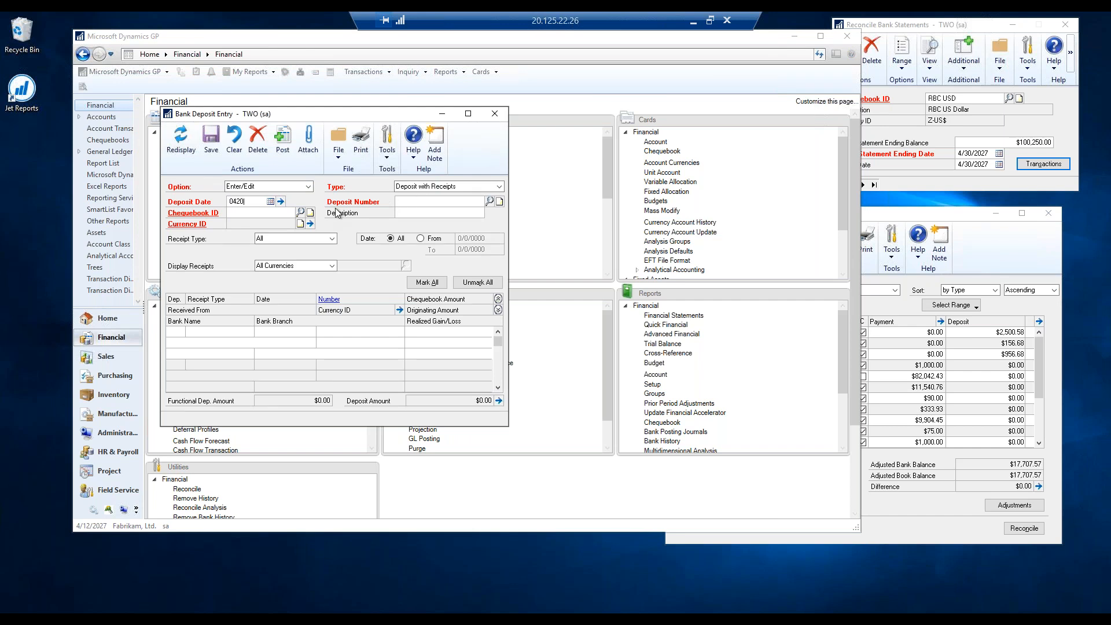
key(Tab)
text(R)
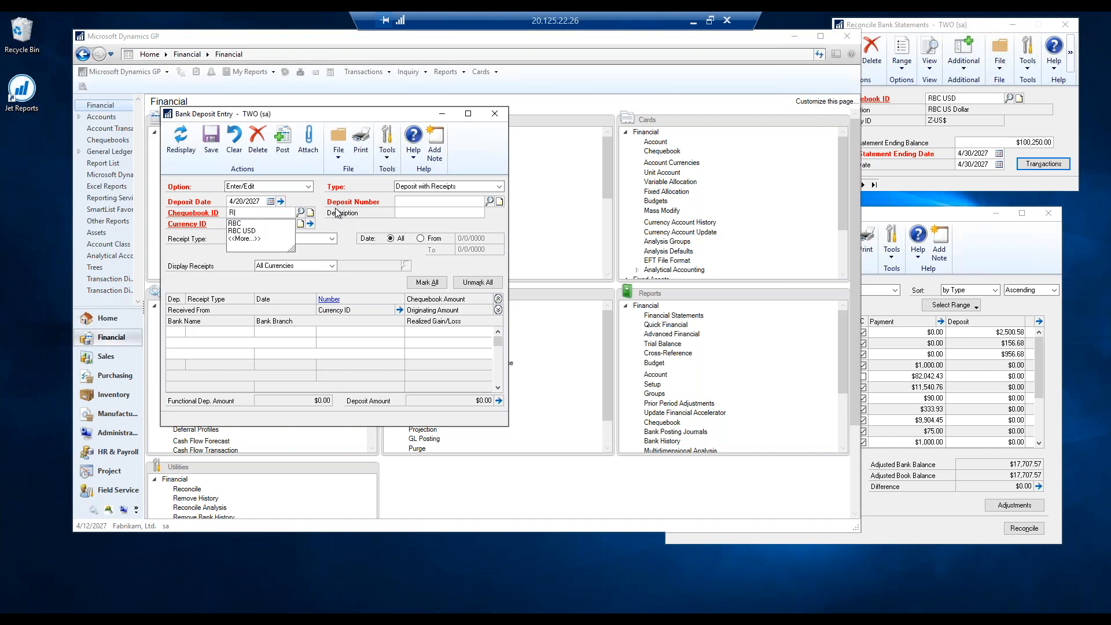
text(BC)
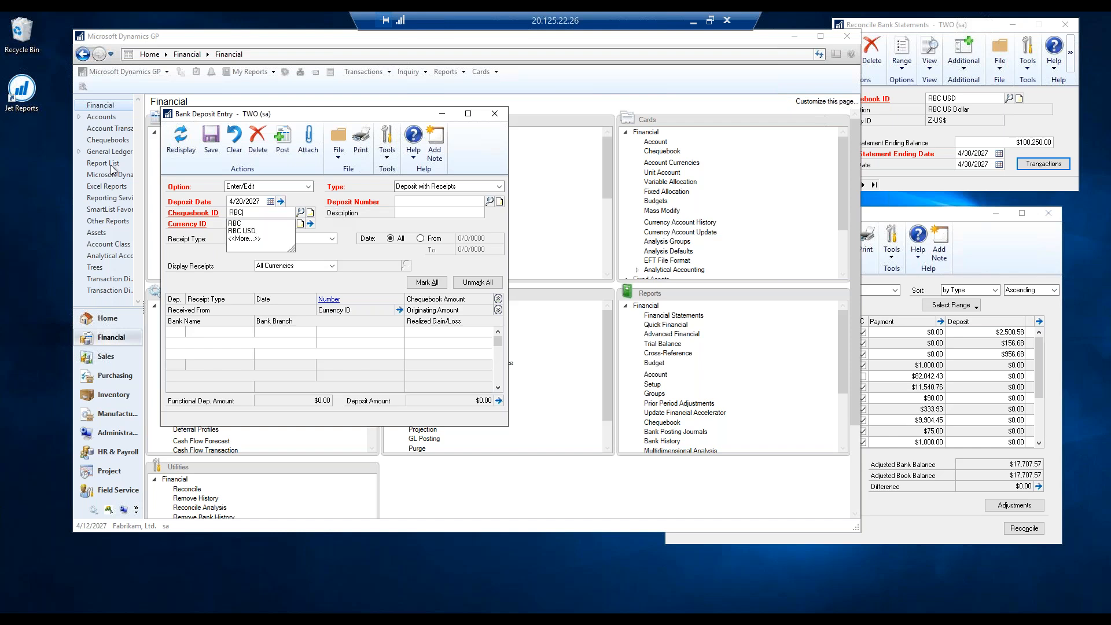
click(232, 231)
key(Tab)
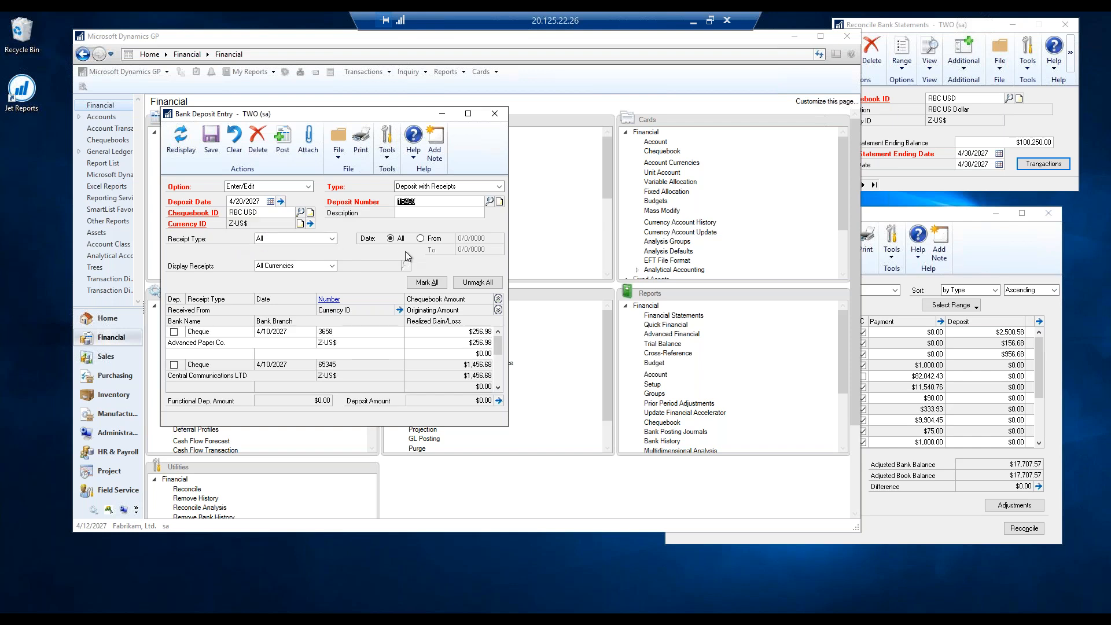
Look through the receipts available for deposit and change the deposit date to 4/10/2027.
click(498, 387)
click(497, 387)
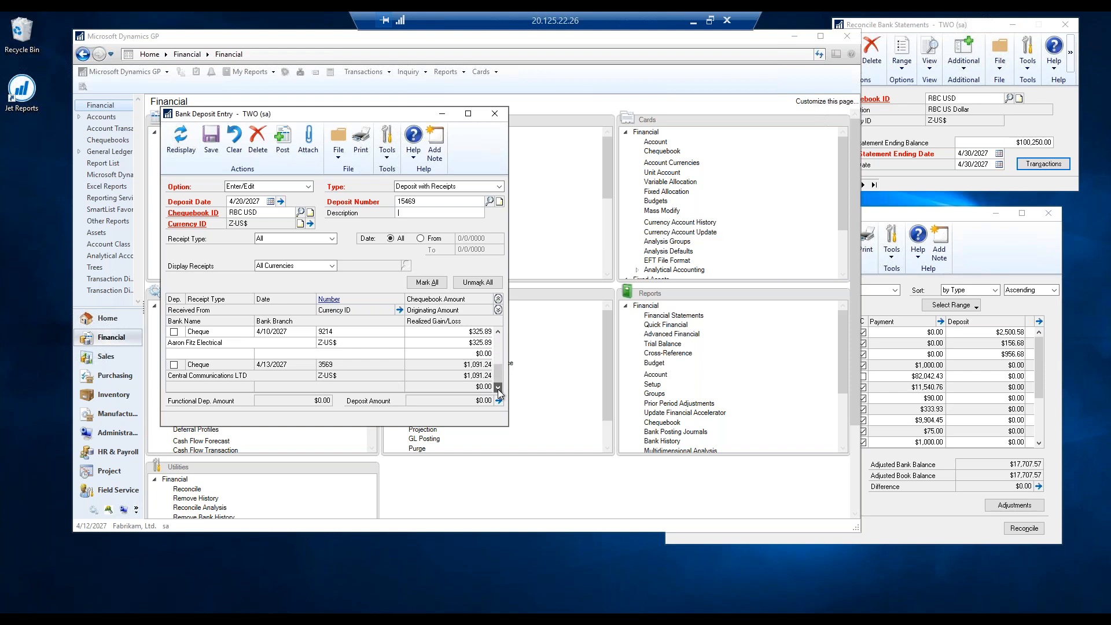
scroll(503, 346, up, 2)
click(241, 202)
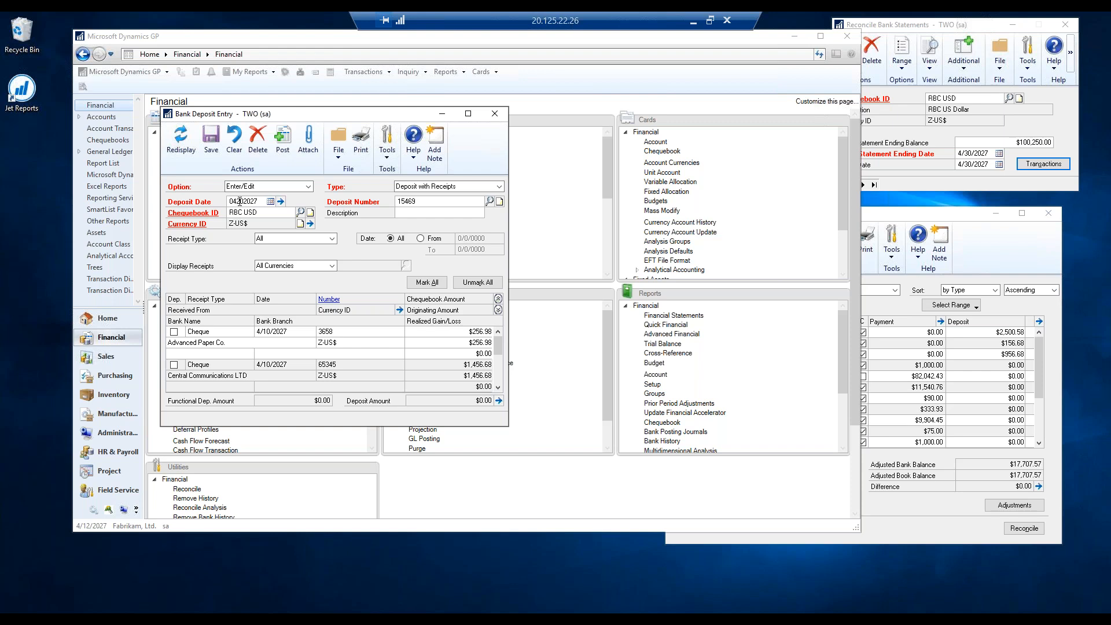
key(BackSpace)
text(1)
key(Tab)
Include the four cheques dated 4/10/2027, numbers 3658, 65345, 78945 and 9214, in the deposit and post it.
click(174, 332)
click(173, 365)
click(497, 387)
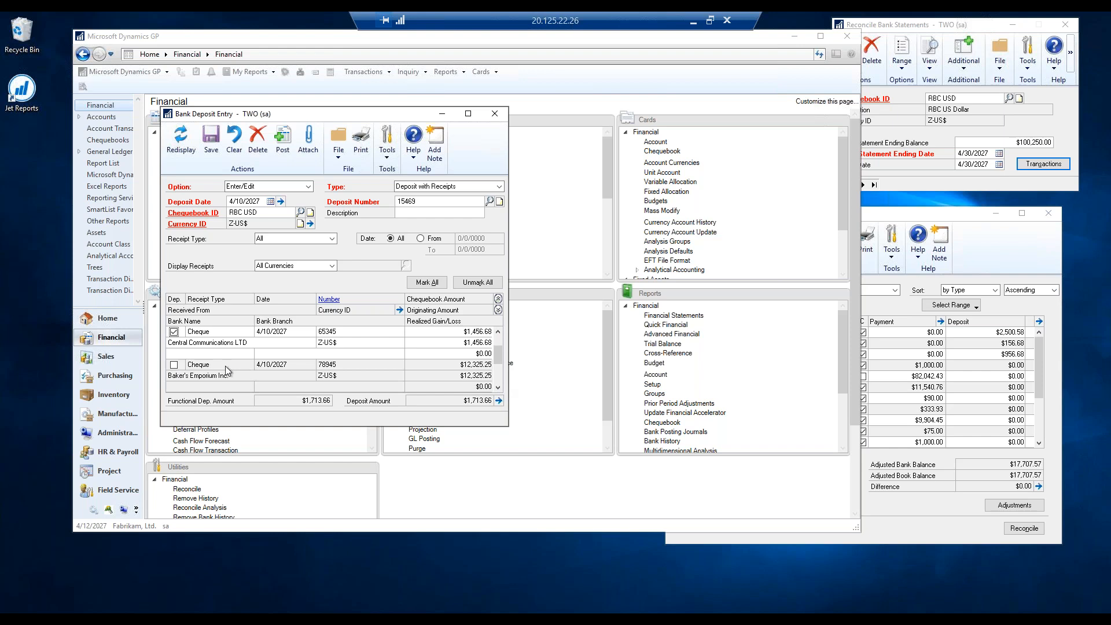
click(173, 364)
click(497, 387)
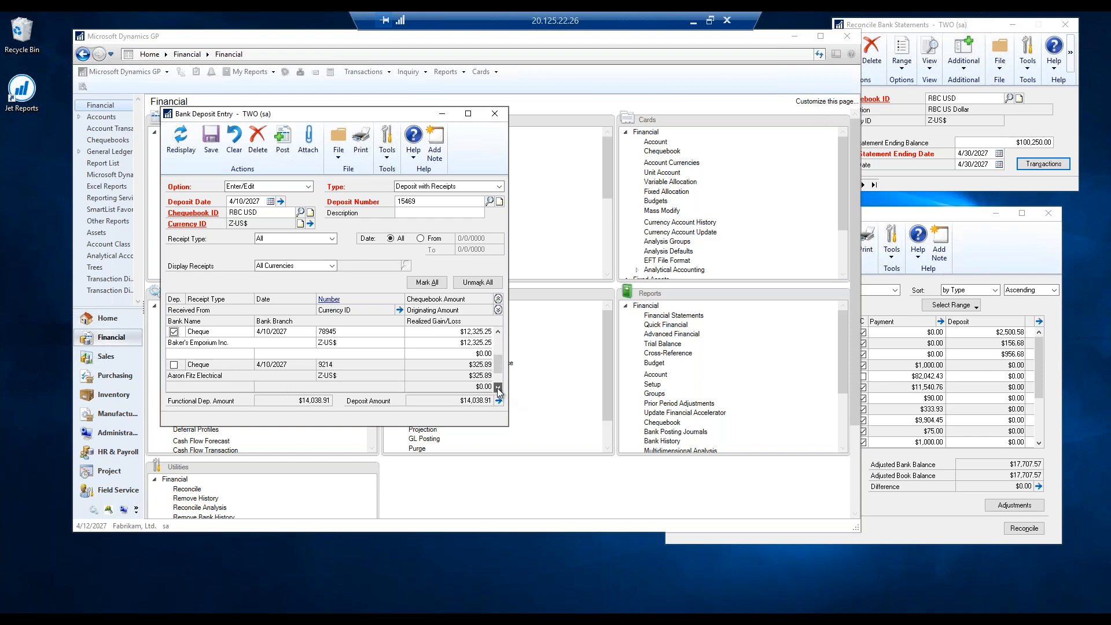
click(173, 365)
click(498, 388)
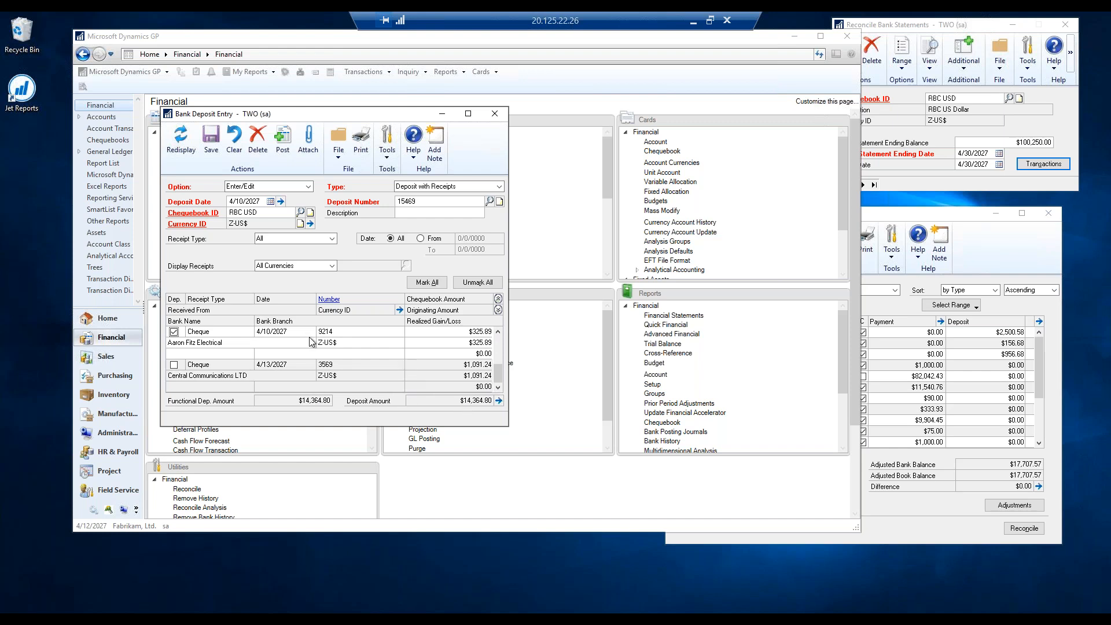
click(280, 138)
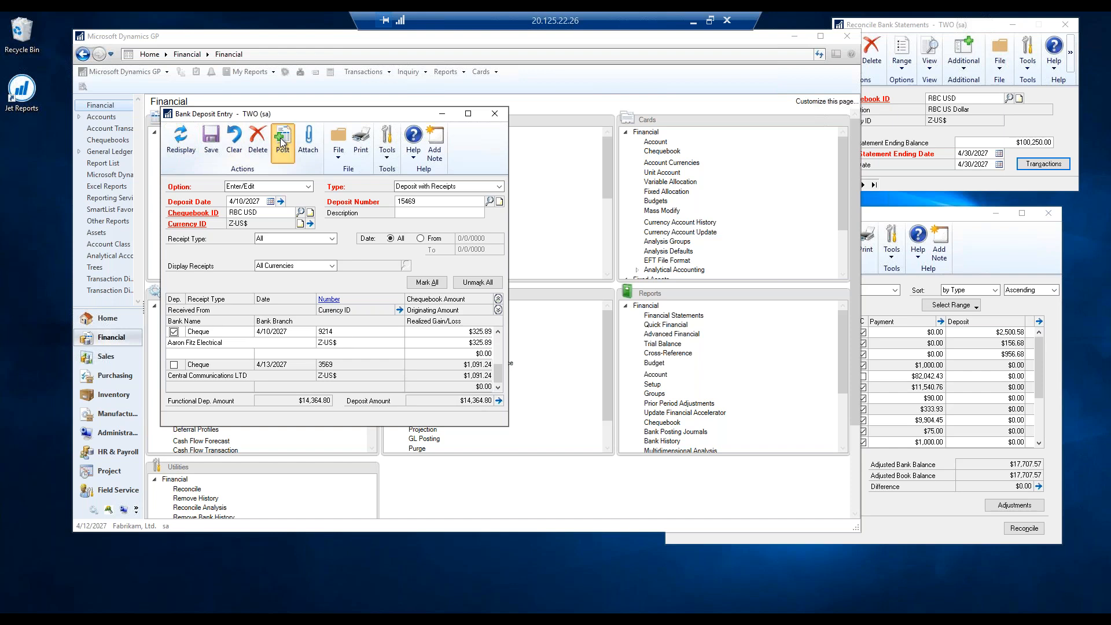
Start another deposit with receipts dated 4/13/2027 for the RBC USD chequebook.
key(Tab)
key(Tab)
text(041327)
key(Tab)
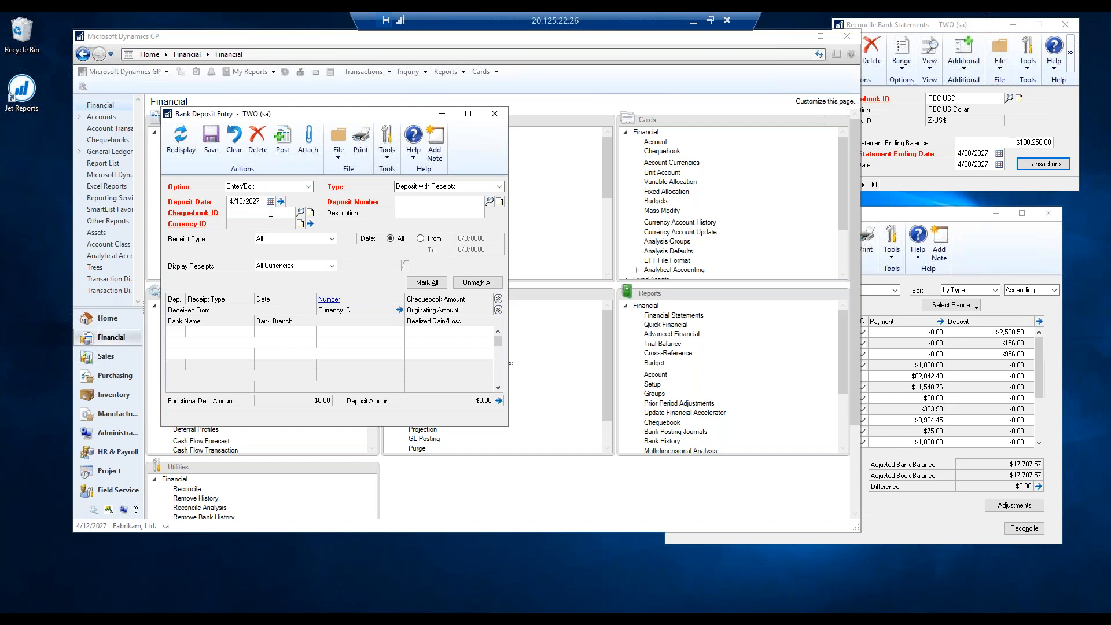
text(RBC)
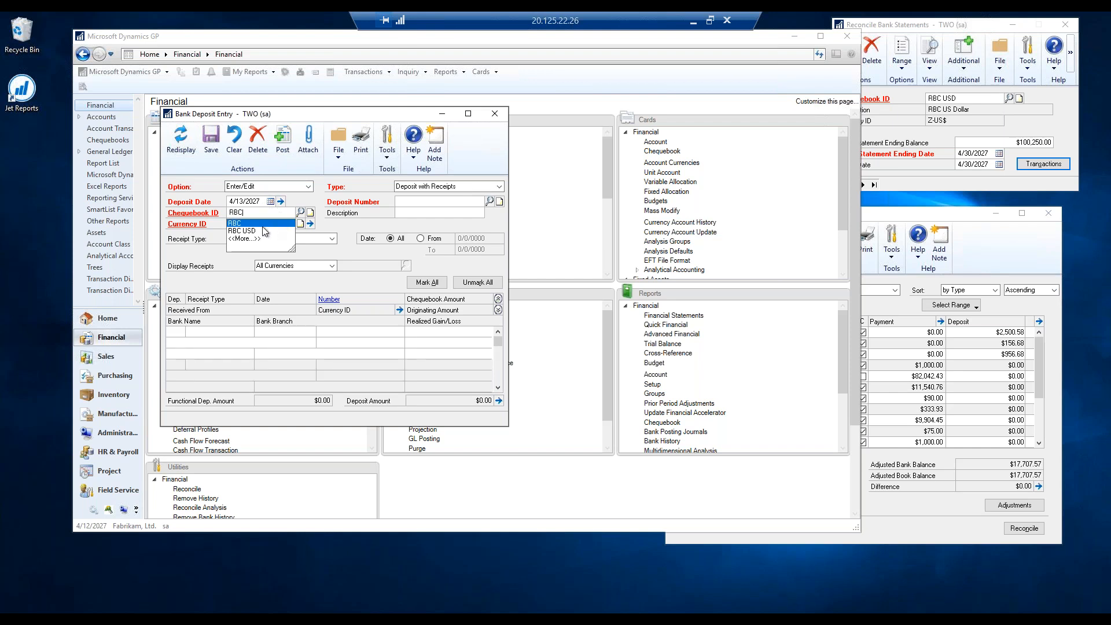
click(257, 231)
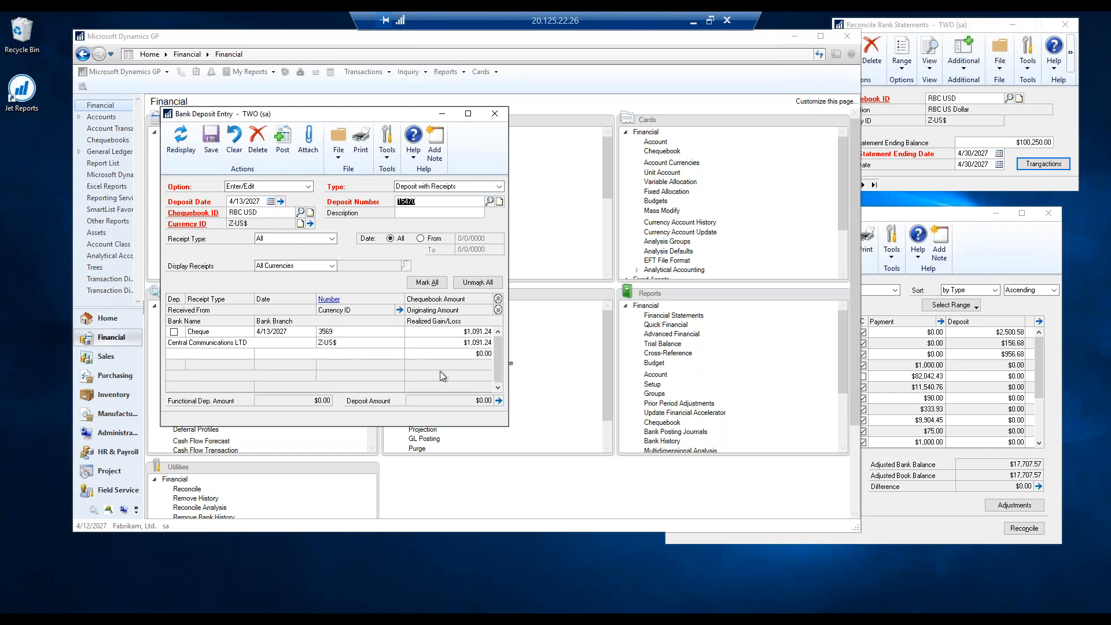
Include Central Communications LTD cheque 3569 in the deposit, post it and close the deposit entry window.
click(173, 331)
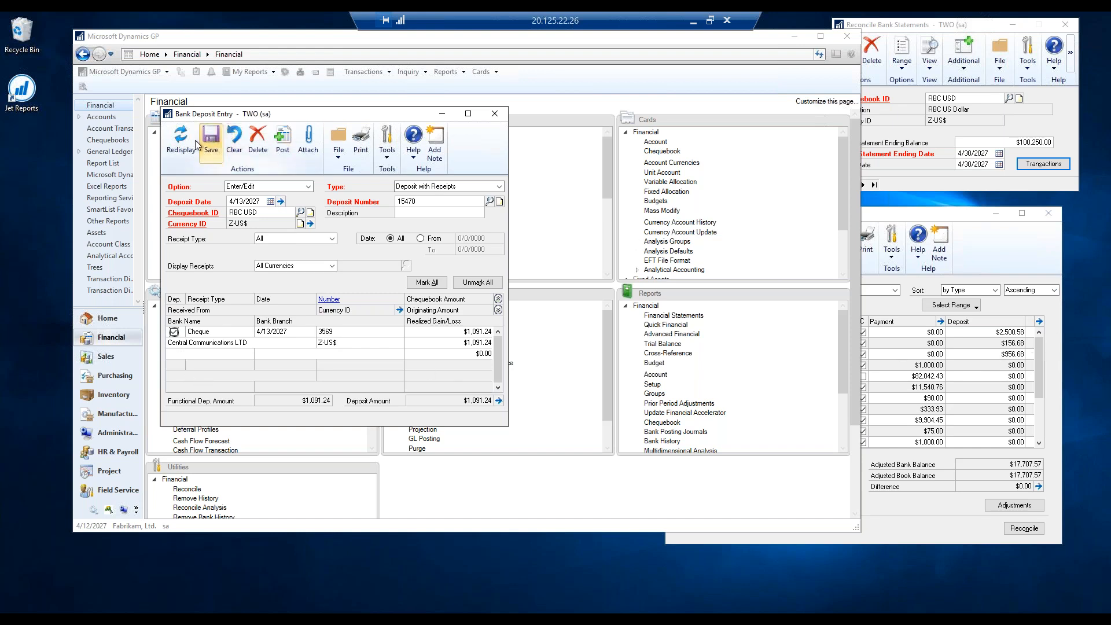
click(283, 139)
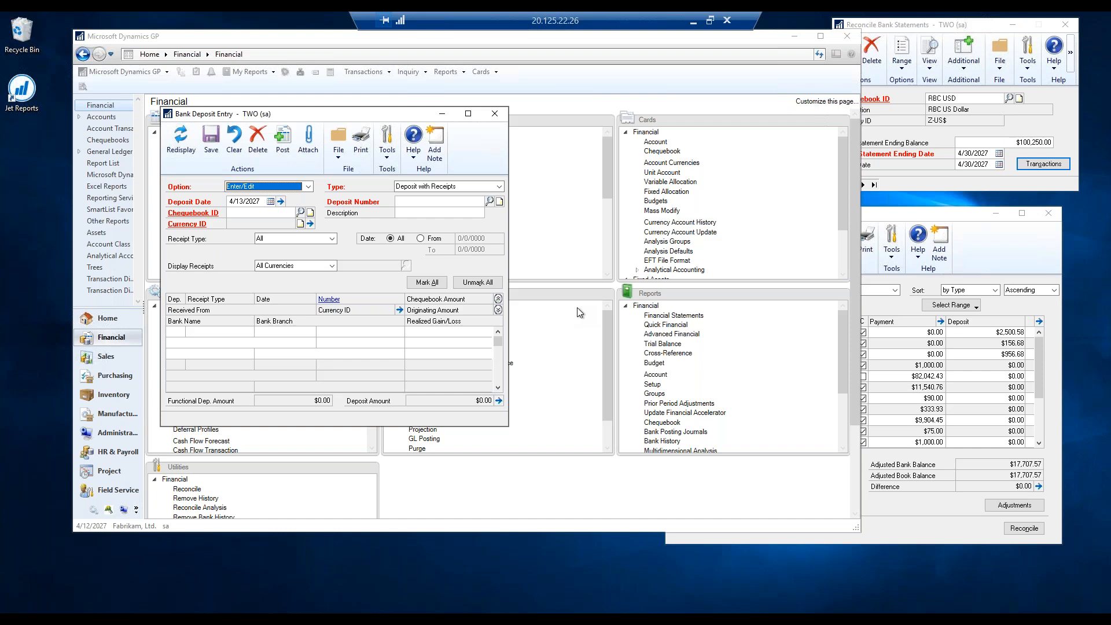
click(495, 115)
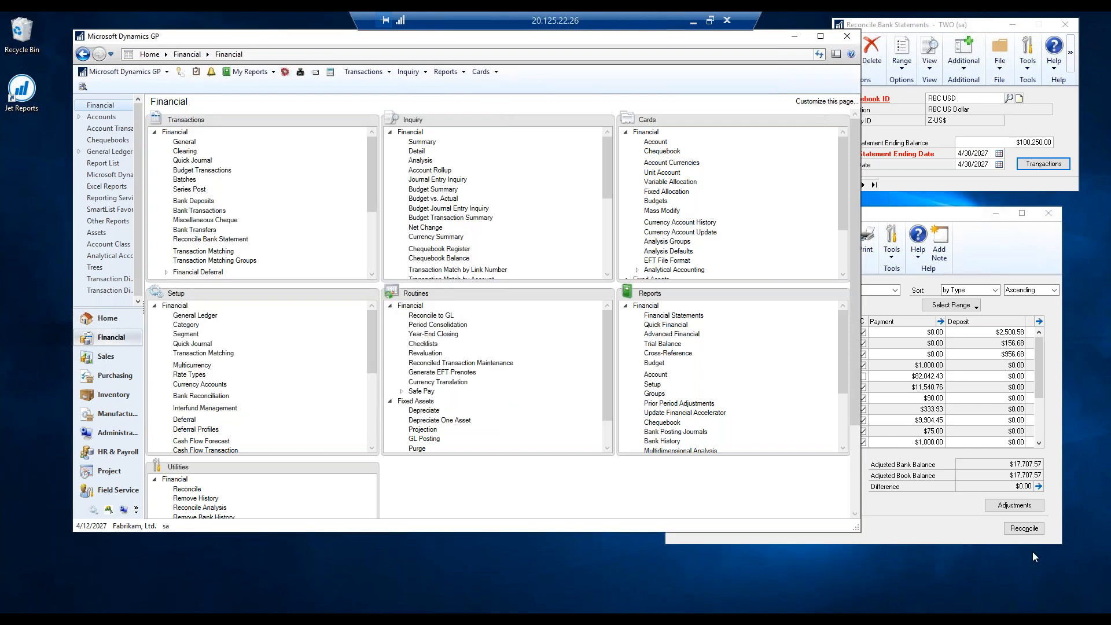
Confirm and reopen the RBC USD transaction selection, then mark deposits 15469 and 15470 as cleared.
click(929, 525)
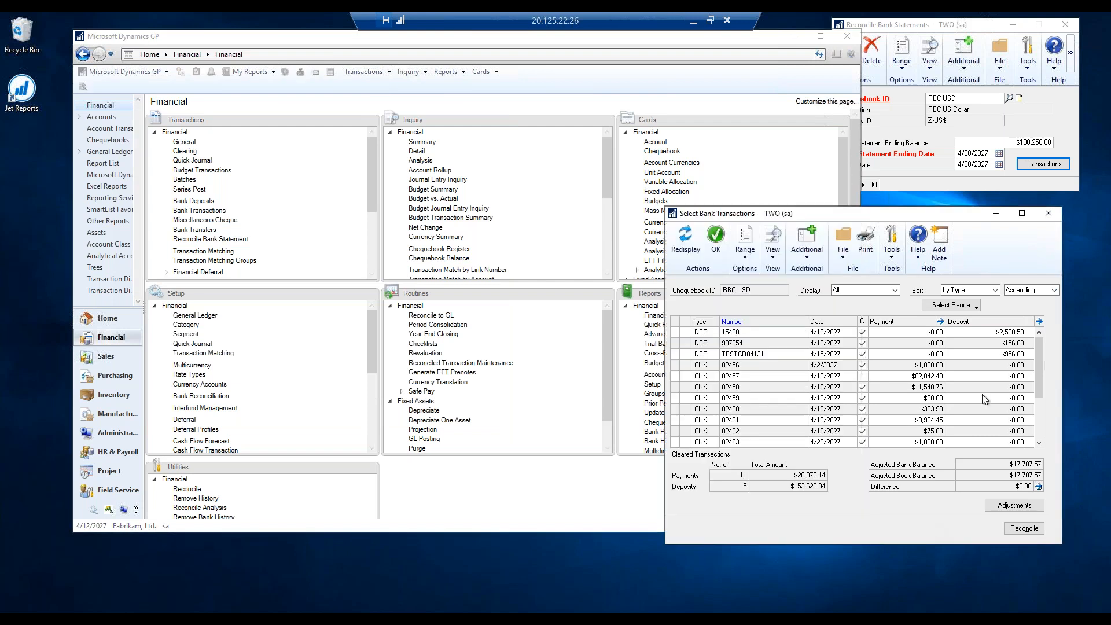
click(716, 239)
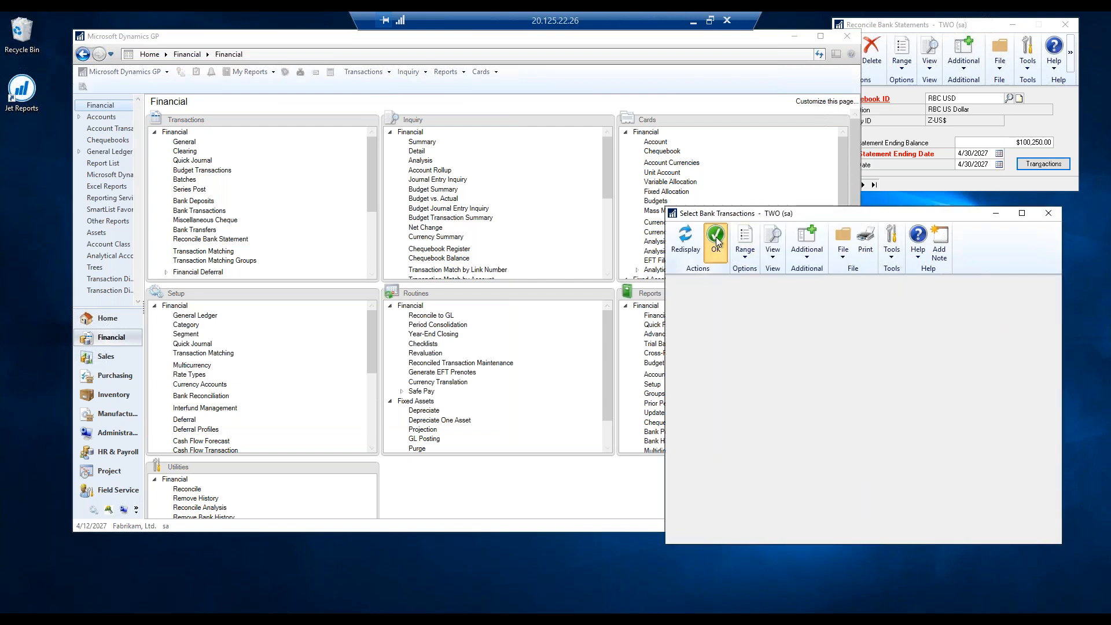
click(1037, 166)
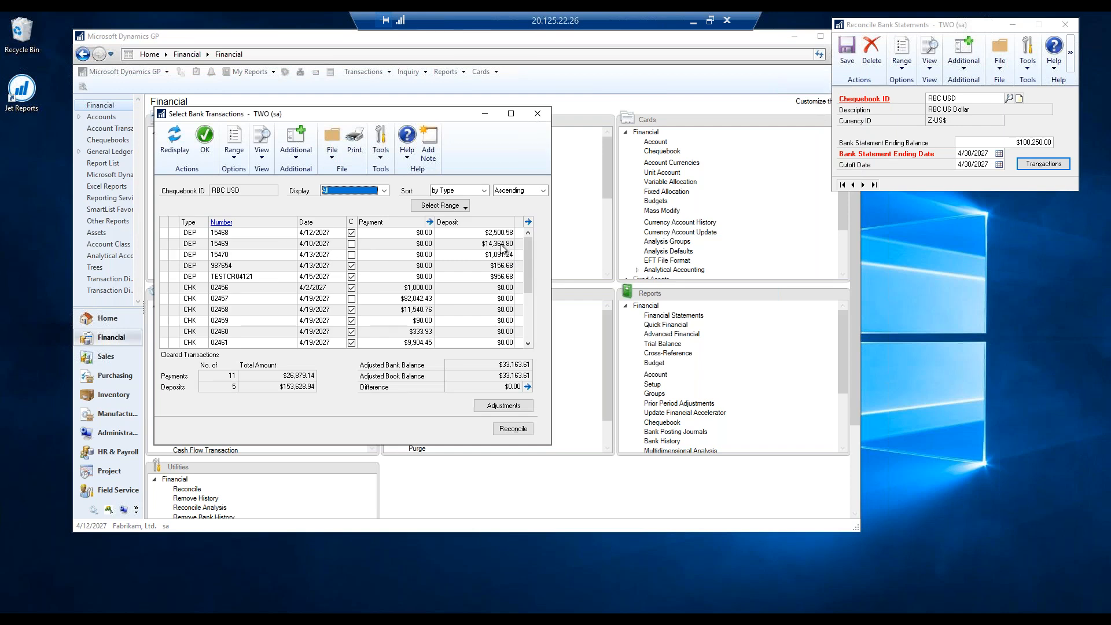
click(350, 247)
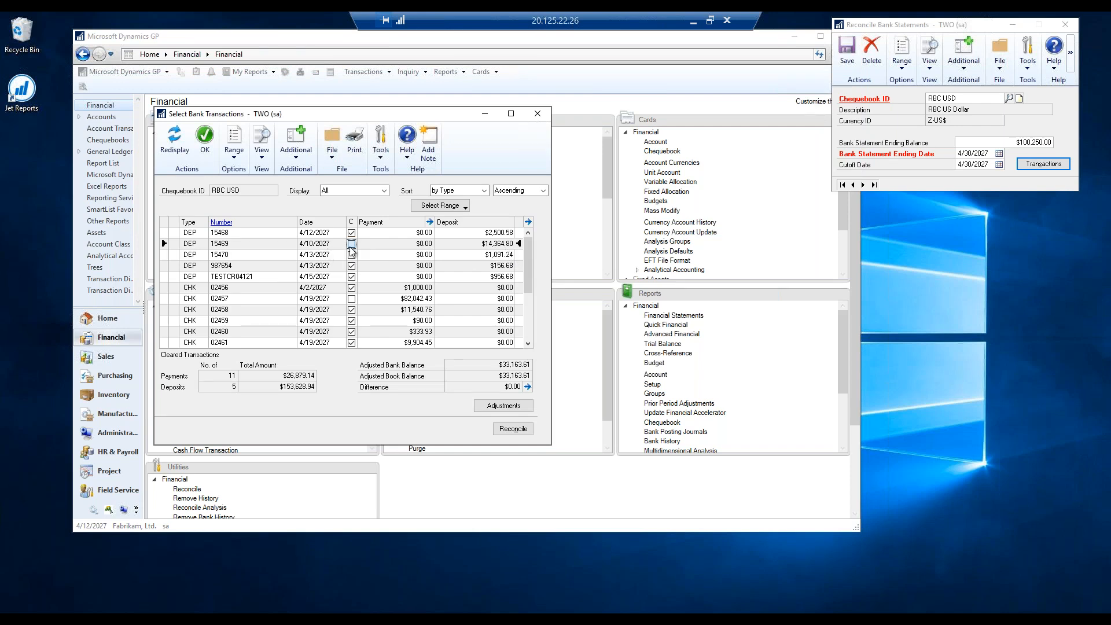
click(351, 255)
Set the Other Expense bank adjustment amount to $10.00 and confirm the adjustments.
click(502, 405)
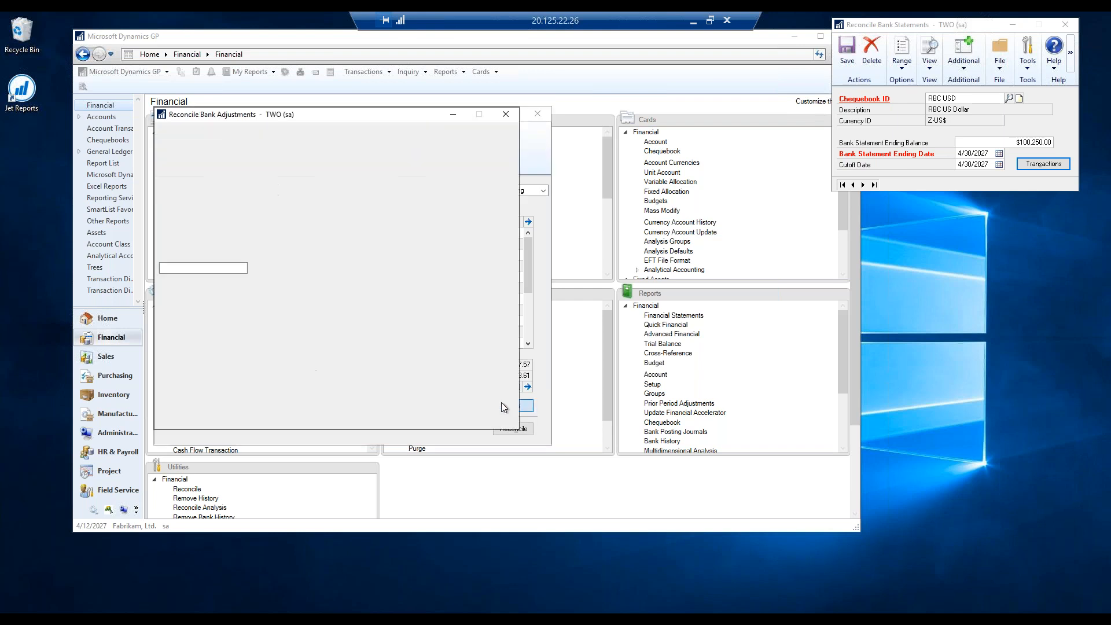
click(472, 267)
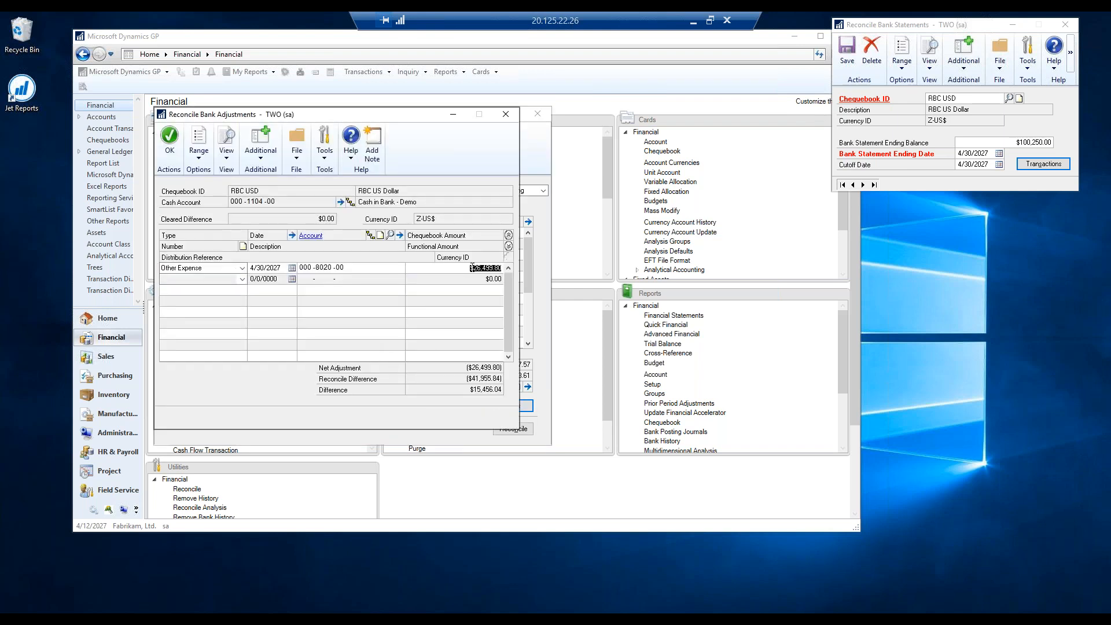
key(Delete)
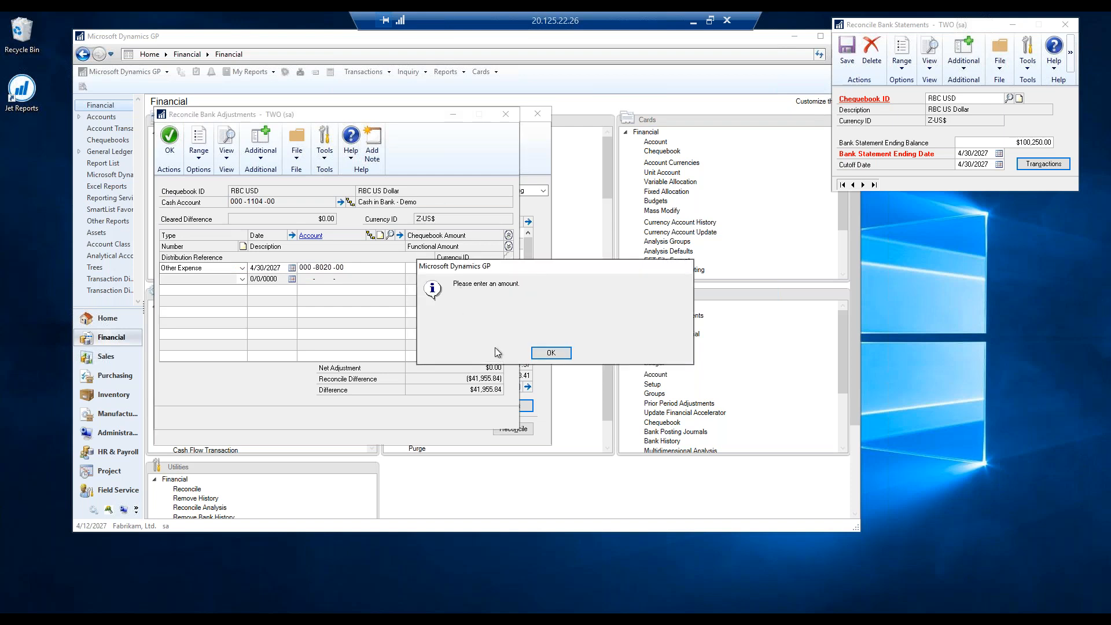
click(551, 352)
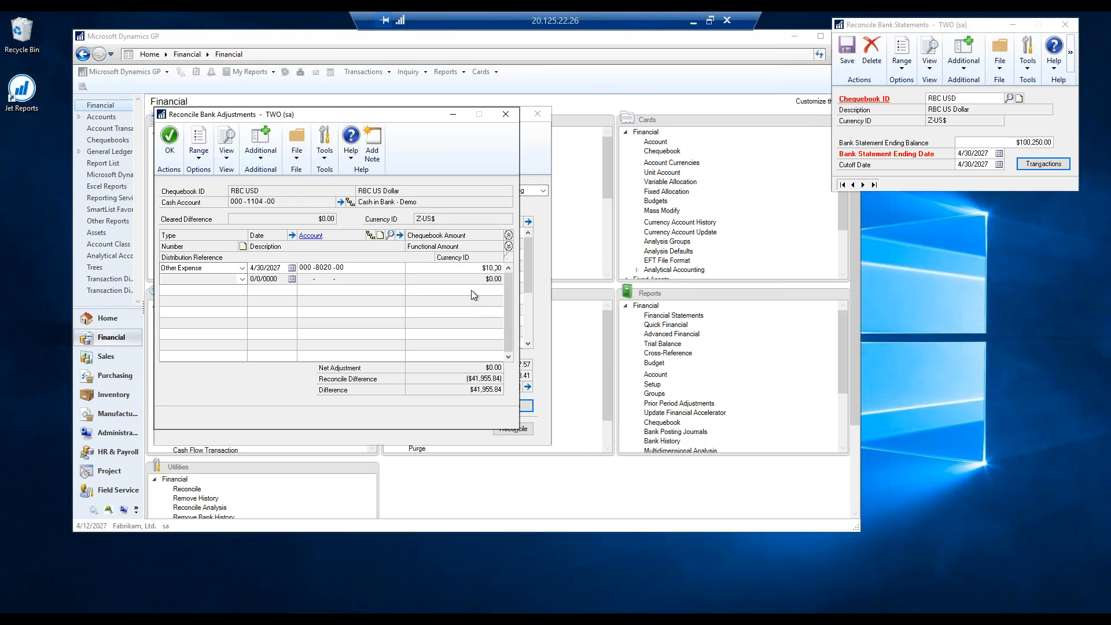
text(10)
key(Tab)
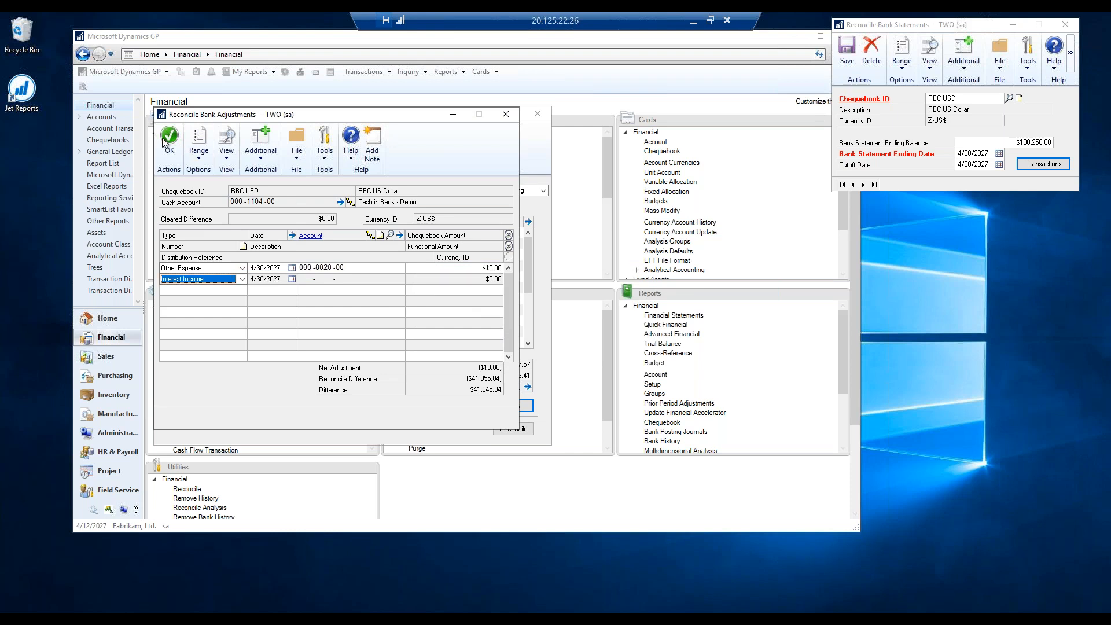
click(169, 140)
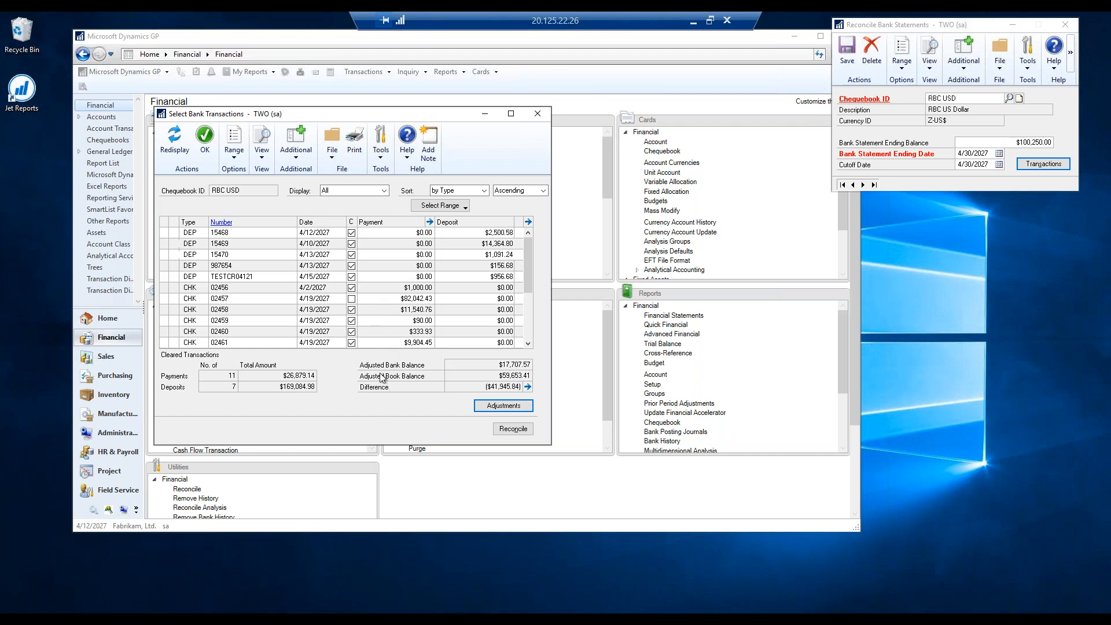
Remove the cleared mark from withdrawal WDL000000004 and cheque 02461 in the bank transaction list.
click(351, 287)
scroll(366, 329, down, 3)
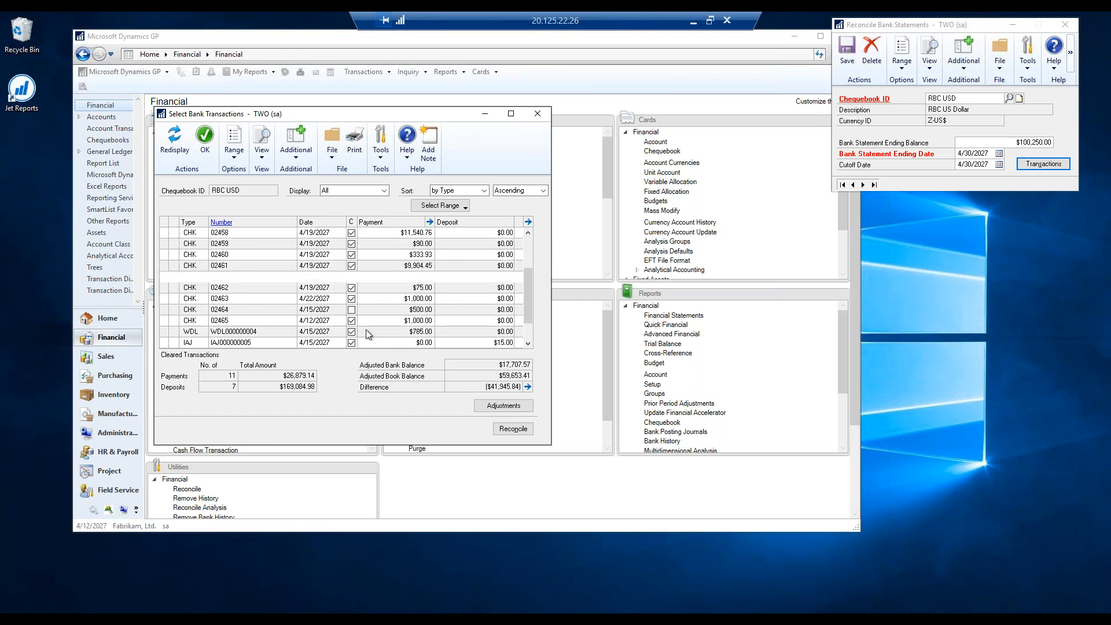
click(351, 298)
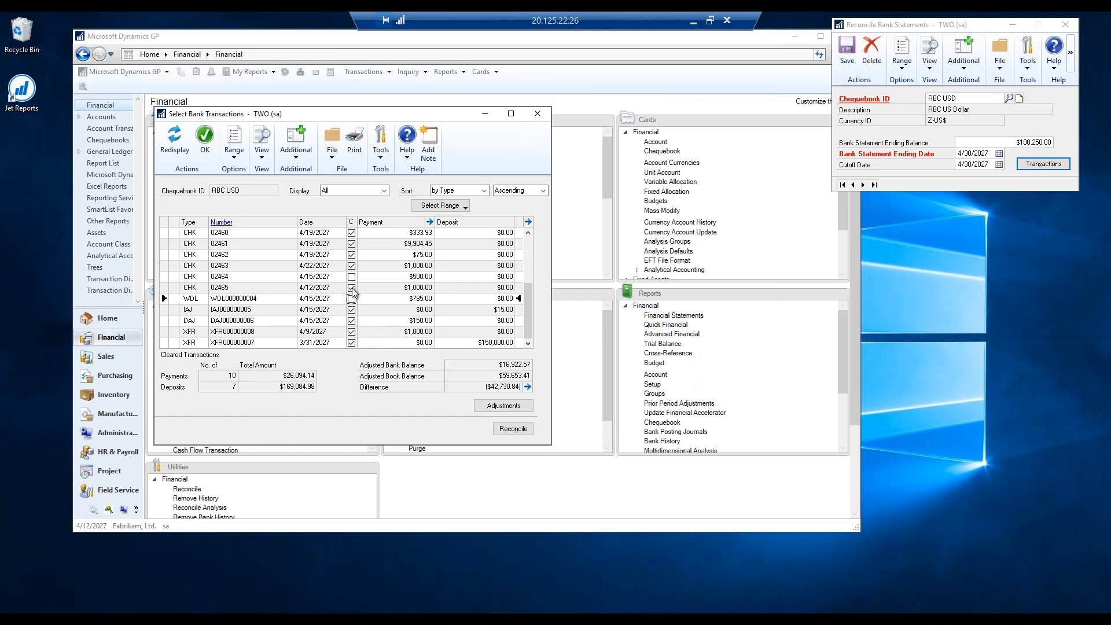
click(351, 244)
Print only the Outstanding Transactions Report to the screen, review the uncleared items and close the report.
click(352, 154)
click(494, 318)
click(493, 308)
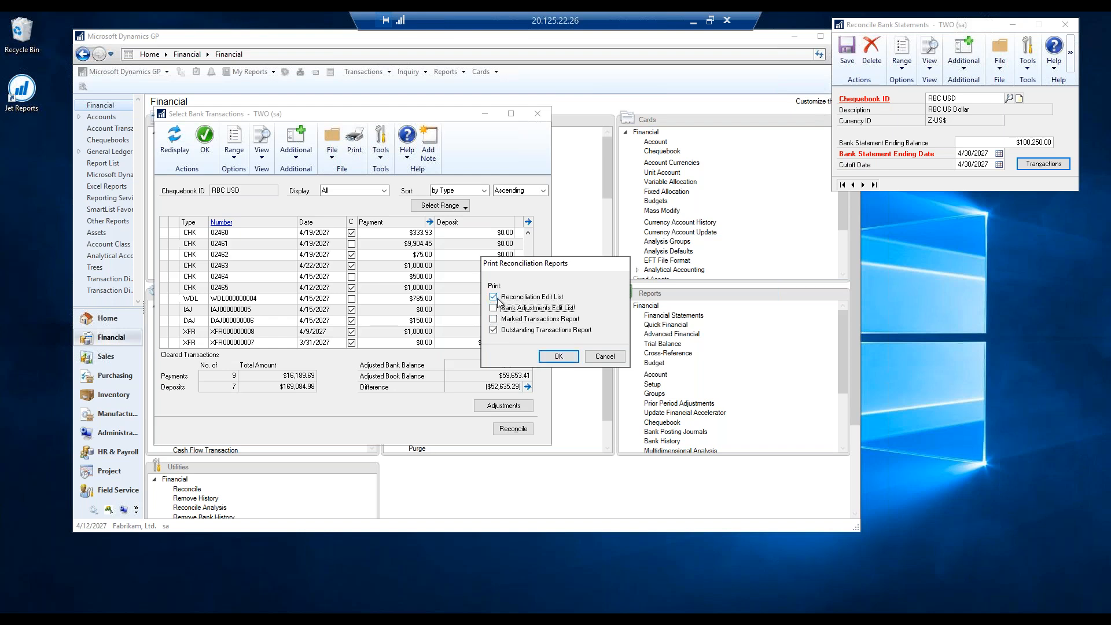
click(495, 298)
click(560, 356)
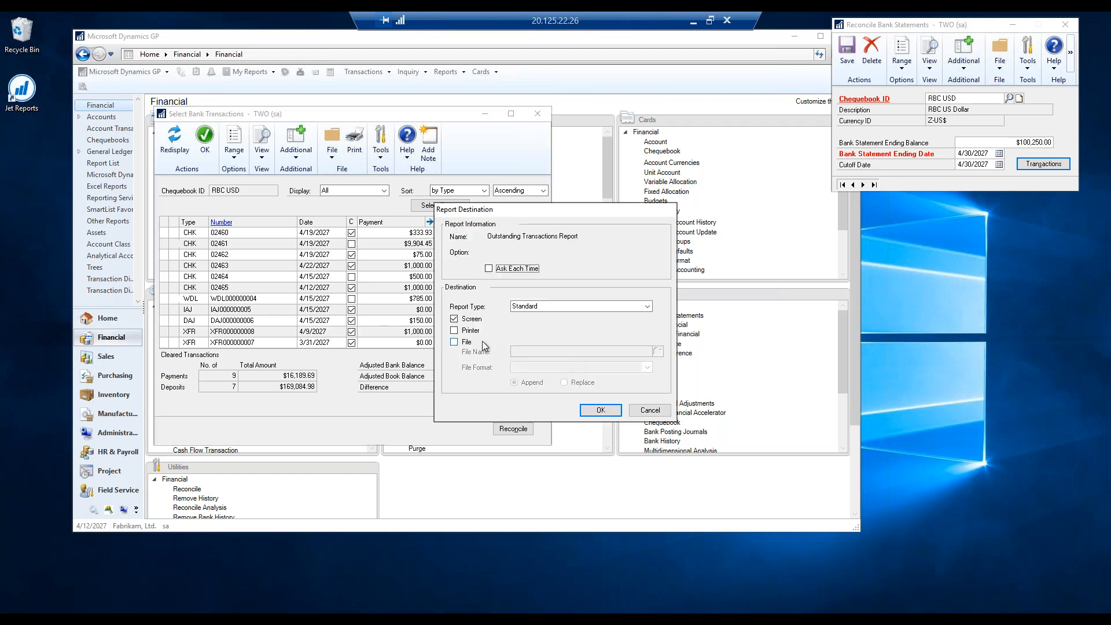
click(598, 410)
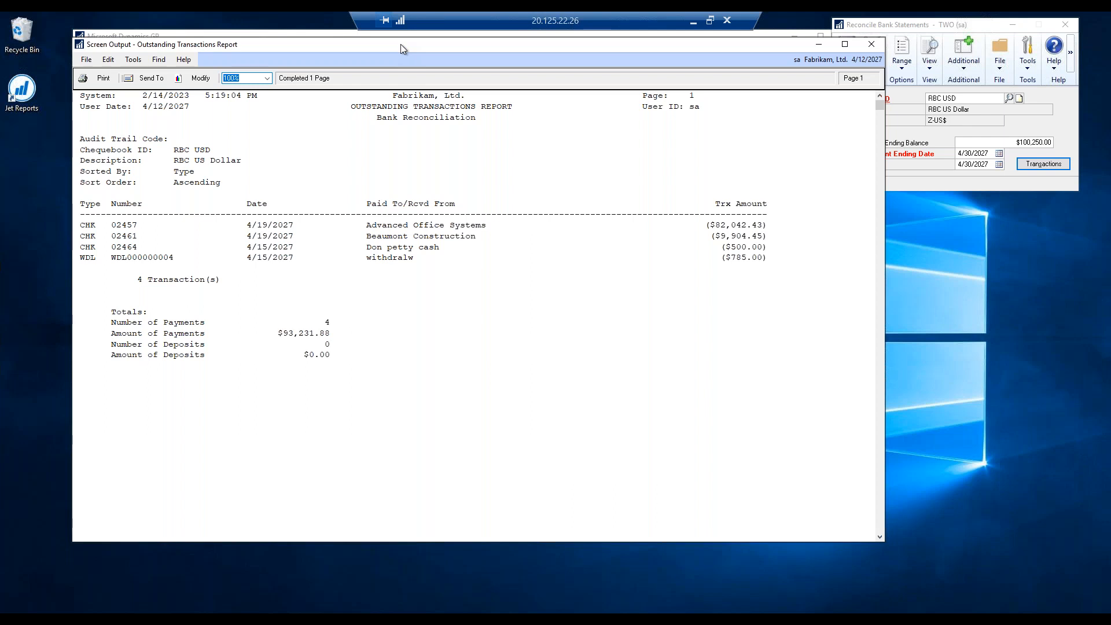
click(873, 46)
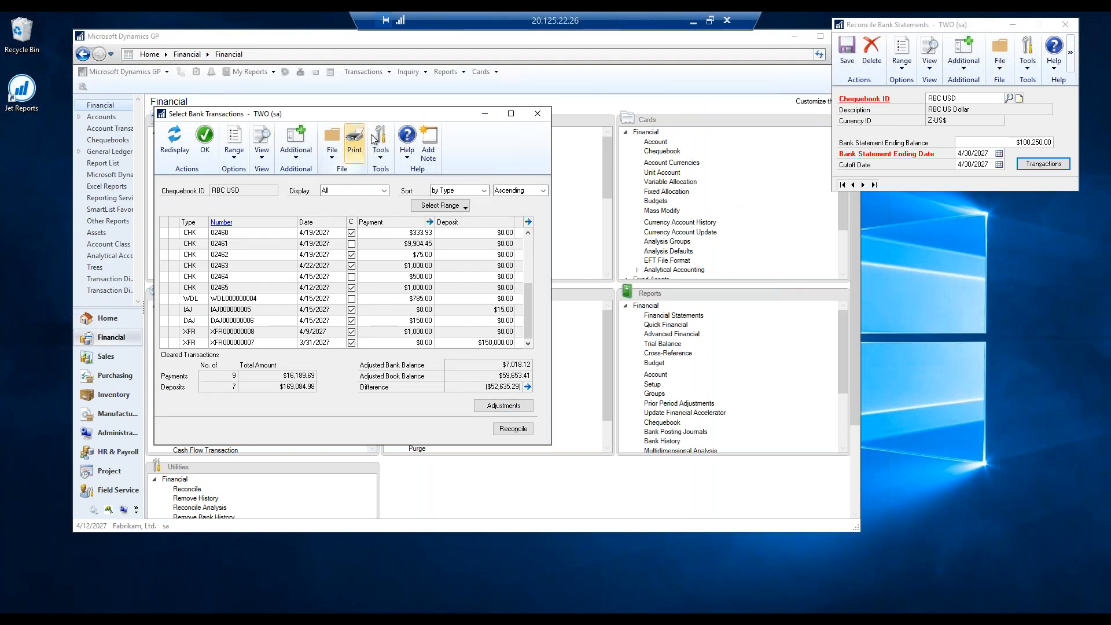
Open Reconcile to GL and set up a Bank Reconciliation for chequebook RBC USD with the date range ending 4/30/2027.
drag(364, 115, 905, 203)
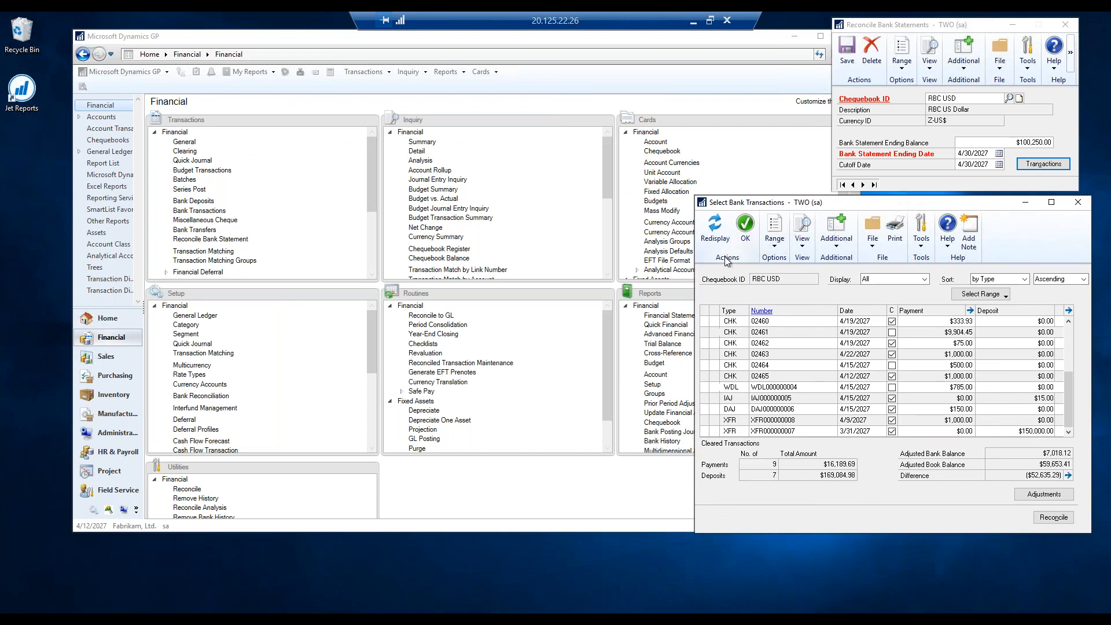
click(429, 317)
click(429, 317)
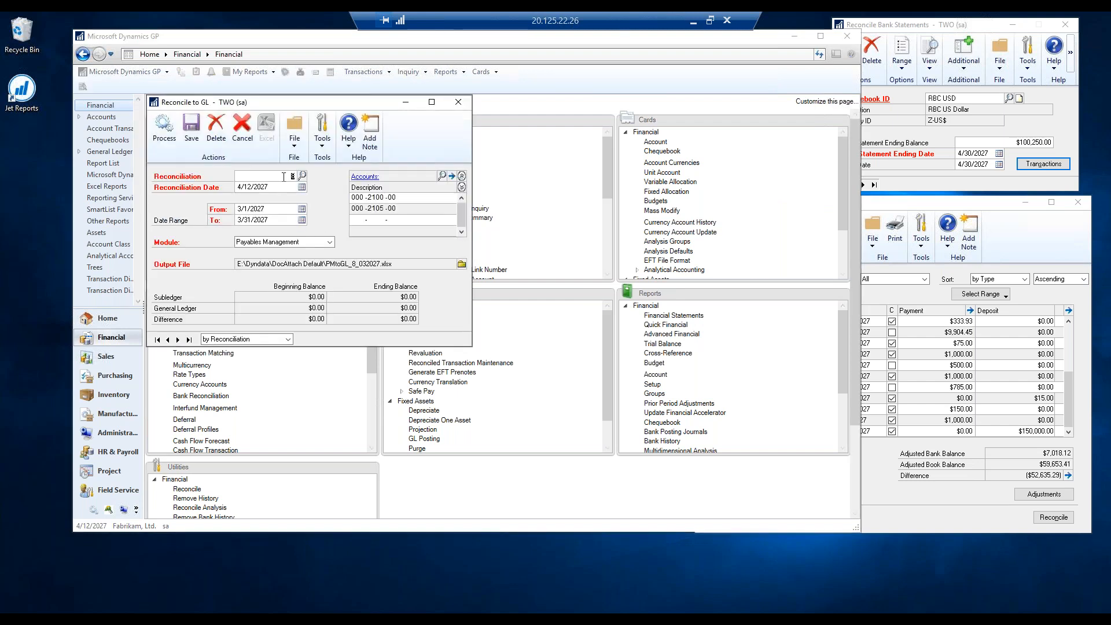
click(285, 247)
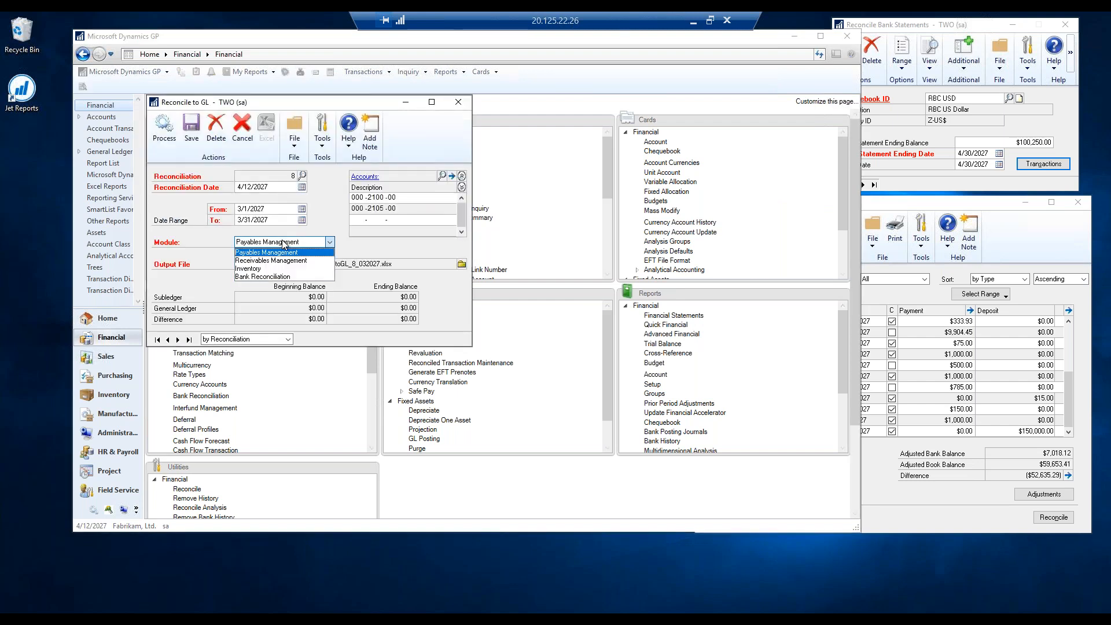
click(275, 278)
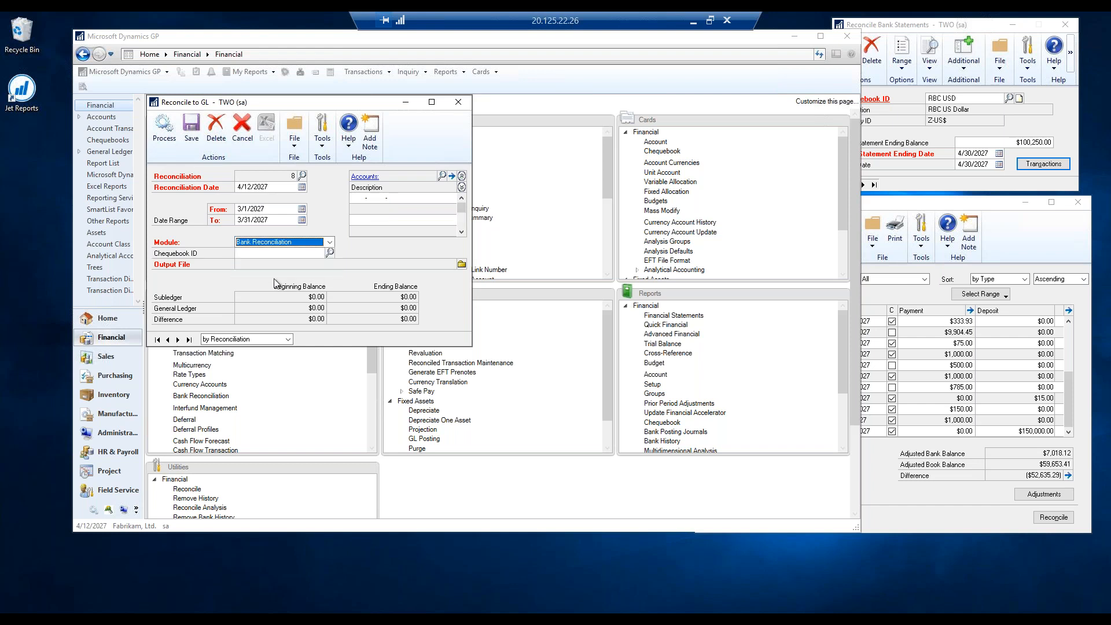
click(329, 252)
double_click(267, 334)
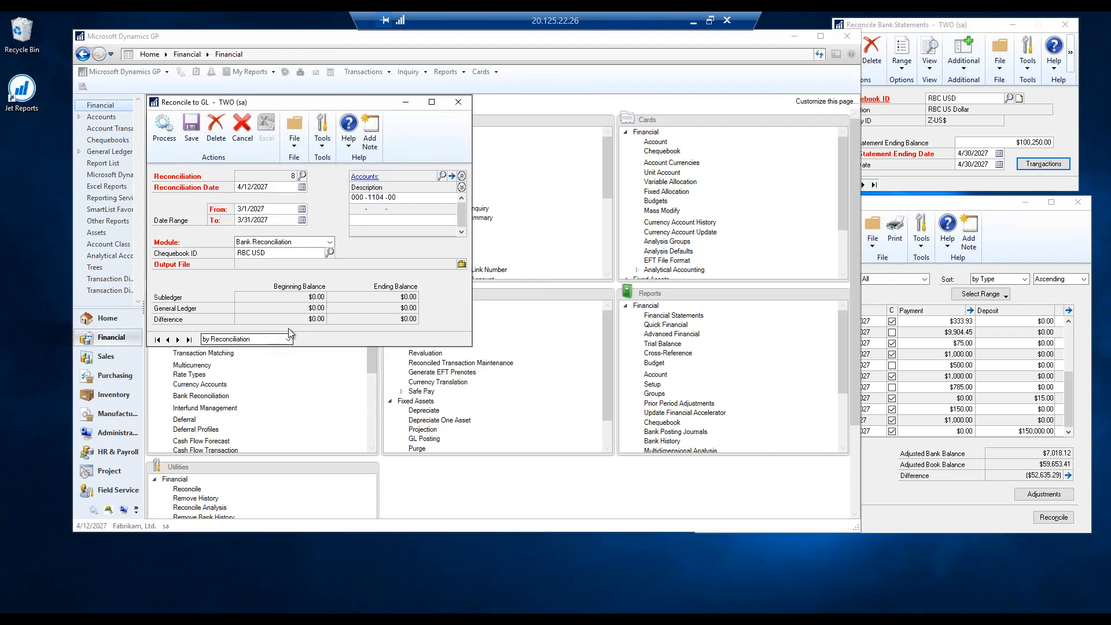
double_click(274, 219)
text(043027)
key(Tab)
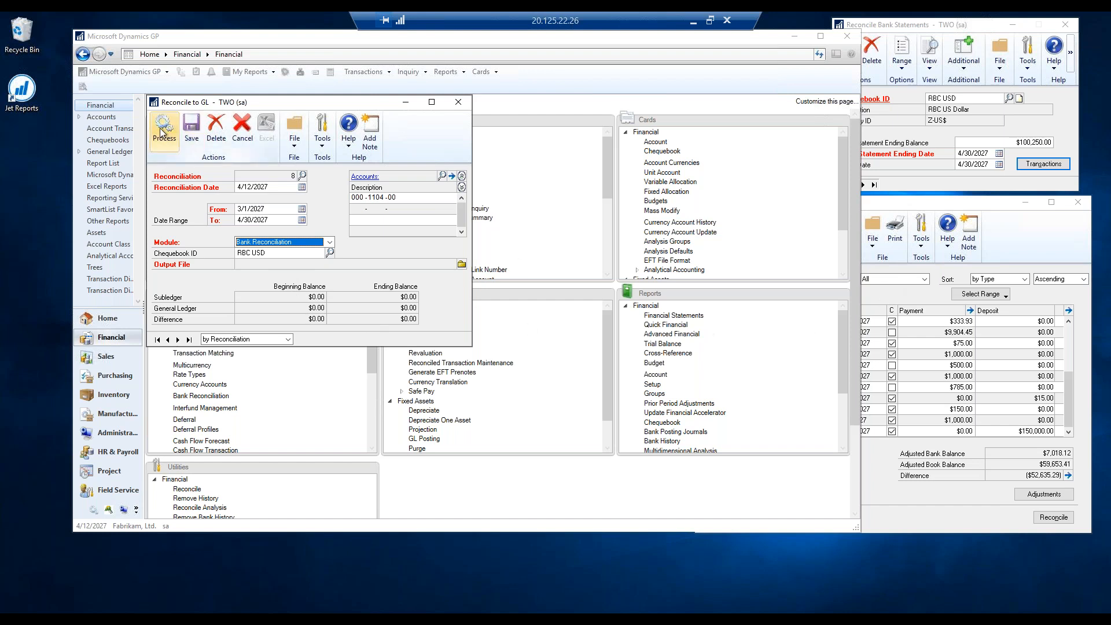
Set the reconciliation's output file to RBCUSD_8_032027.xlsx on the Desktop and process the reconciliation.
click(463, 266)
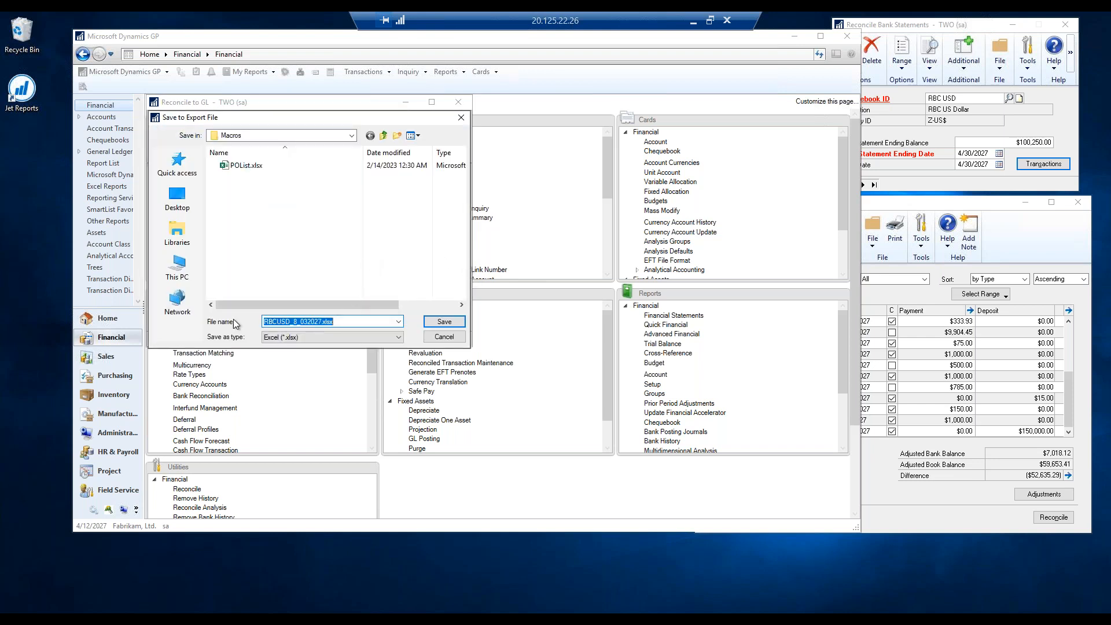
click(178, 200)
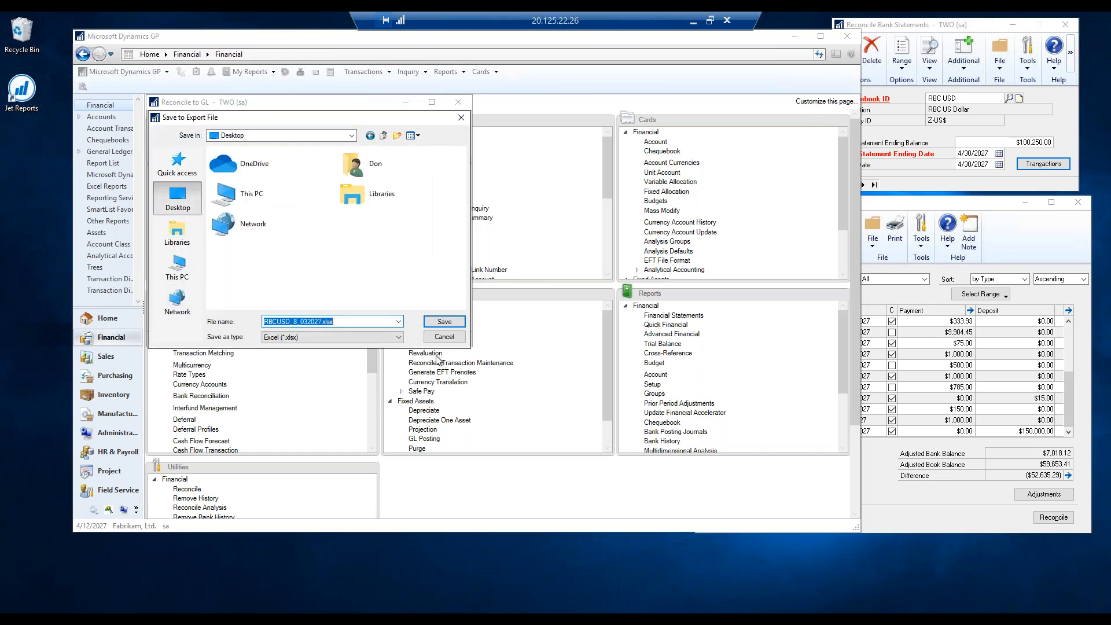
click(444, 322)
click(165, 130)
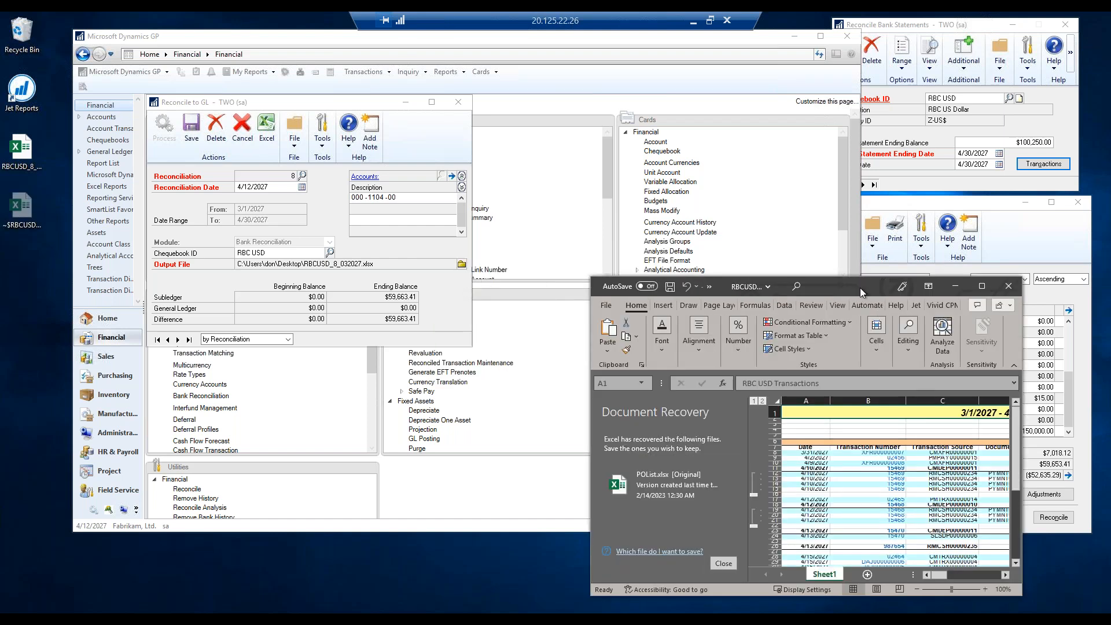
Maximize the exported workbook, enlarge its row heights to read the unmatched transactions, and close it without saving.
double_click(838, 289)
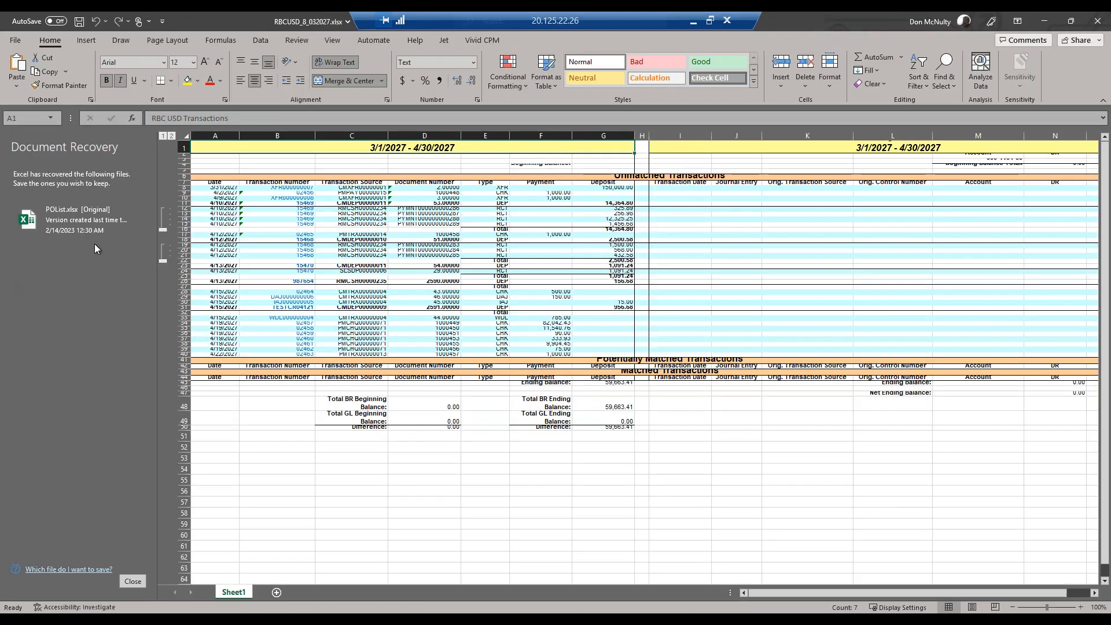
click(132, 582)
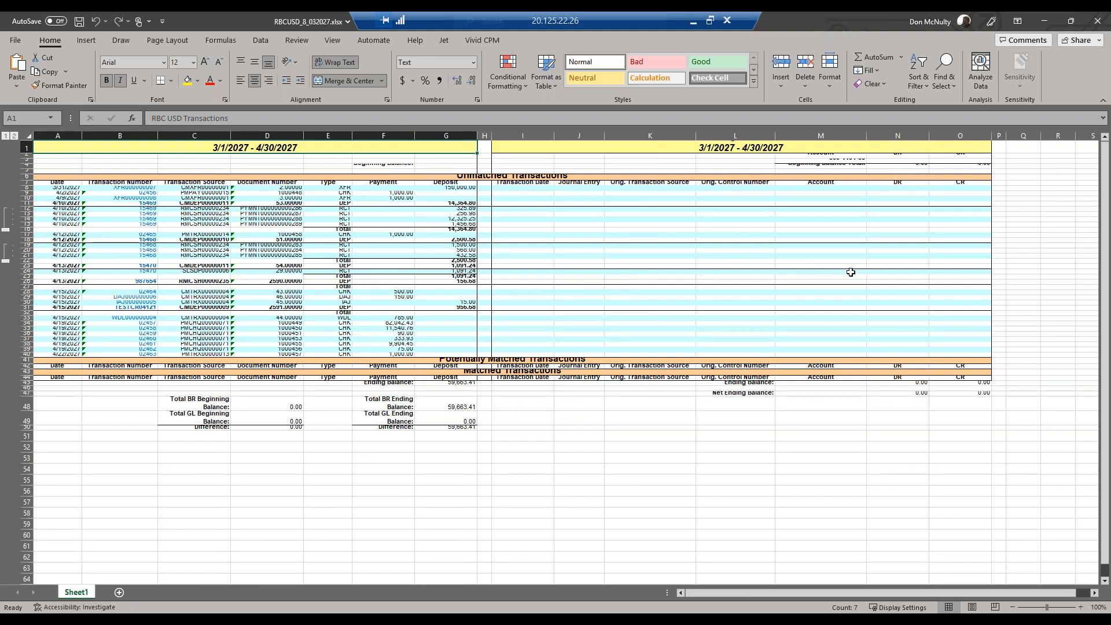
scroll(814, 273, down, 2)
scroll(814, 274, up, 2)
drag(26, 147, 28, 457)
double_click(28, 453)
click(650, 388)
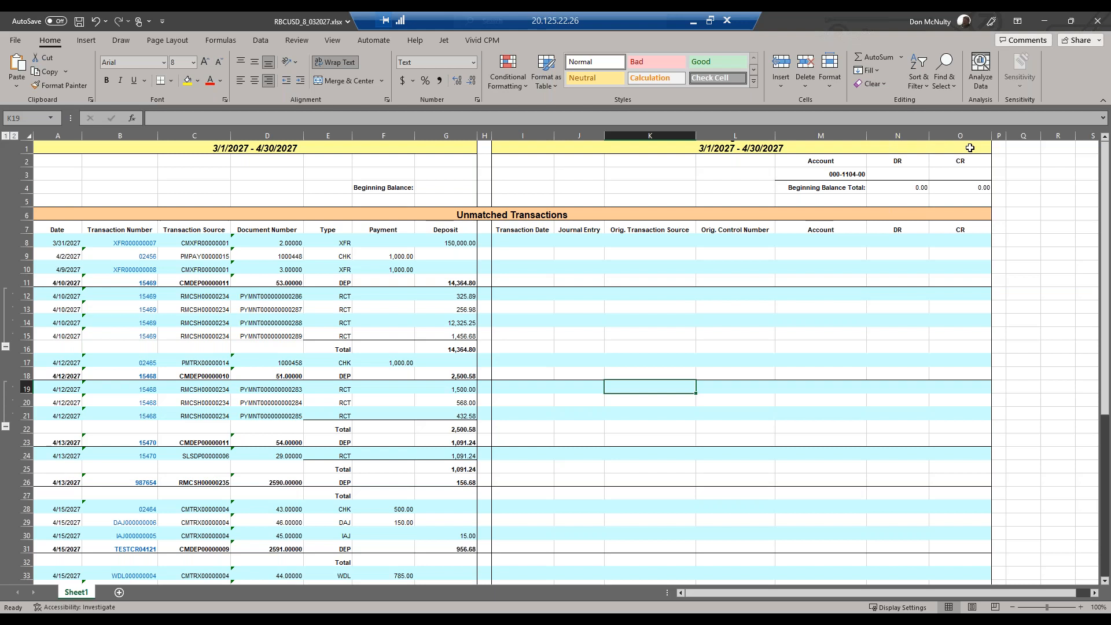
click(1097, 21)
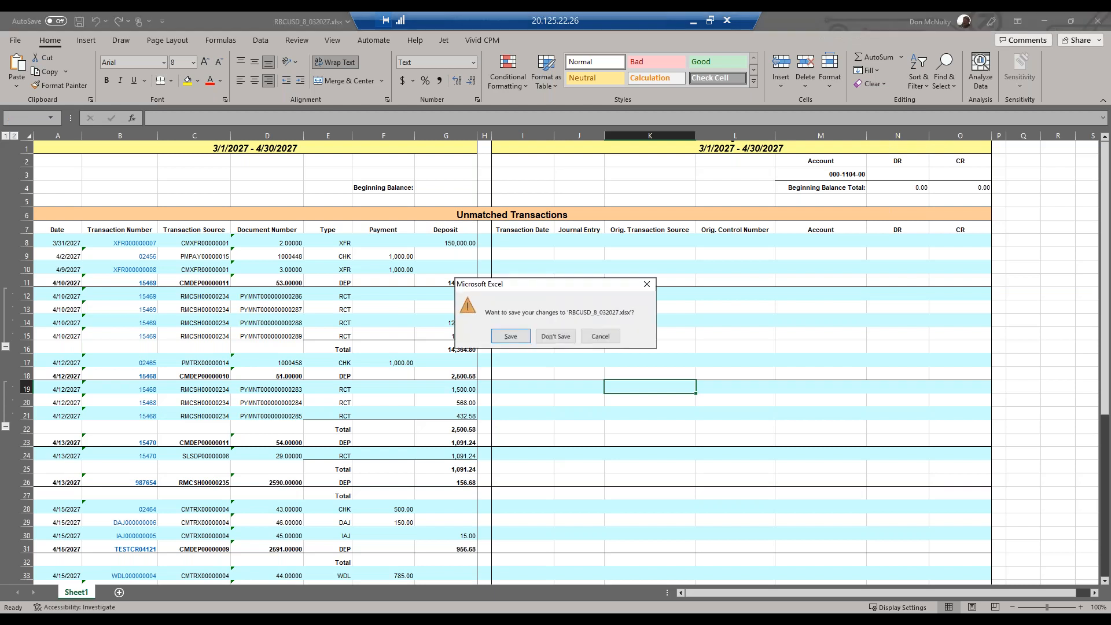
click(555, 337)
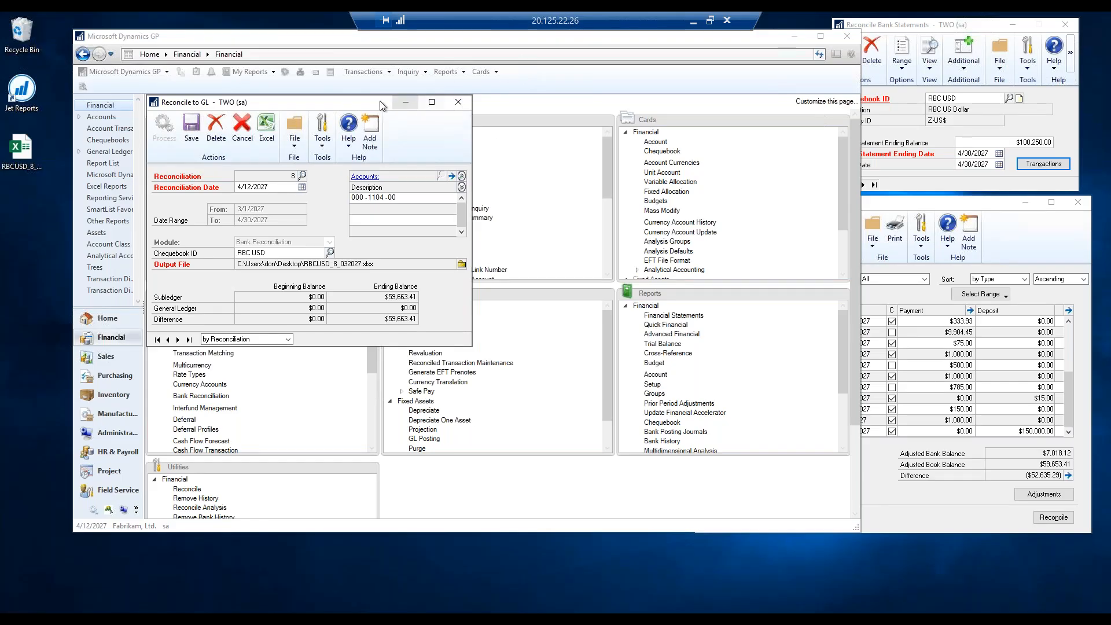
Open Series Posting for the Financial series, mark all available General Entry batches and post them.
drag(378, 105, 864, 368)
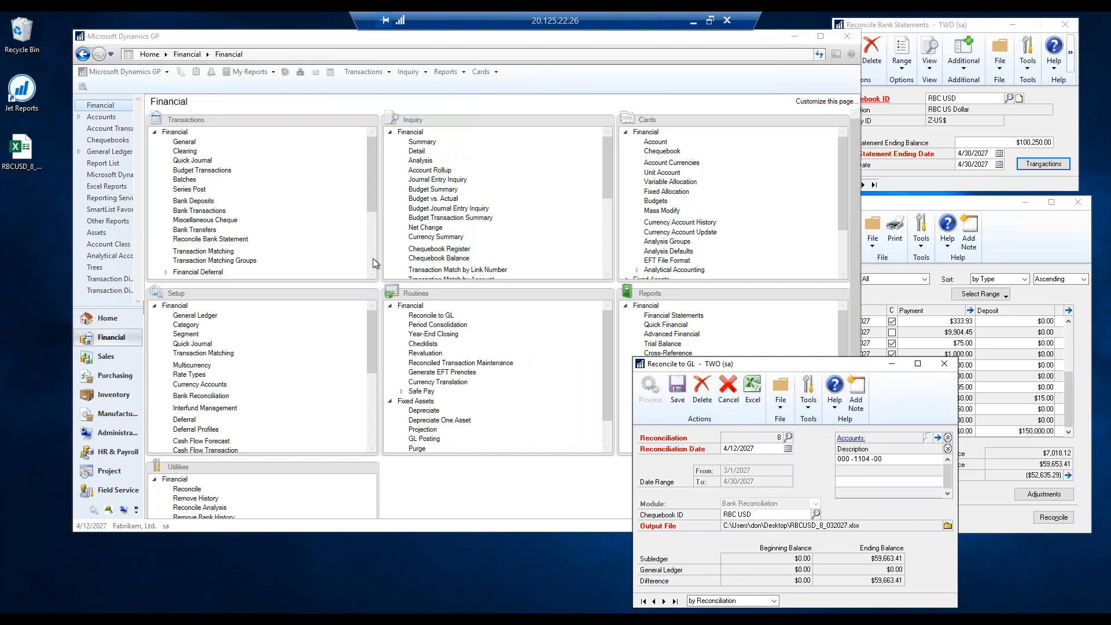
click(189, 190)
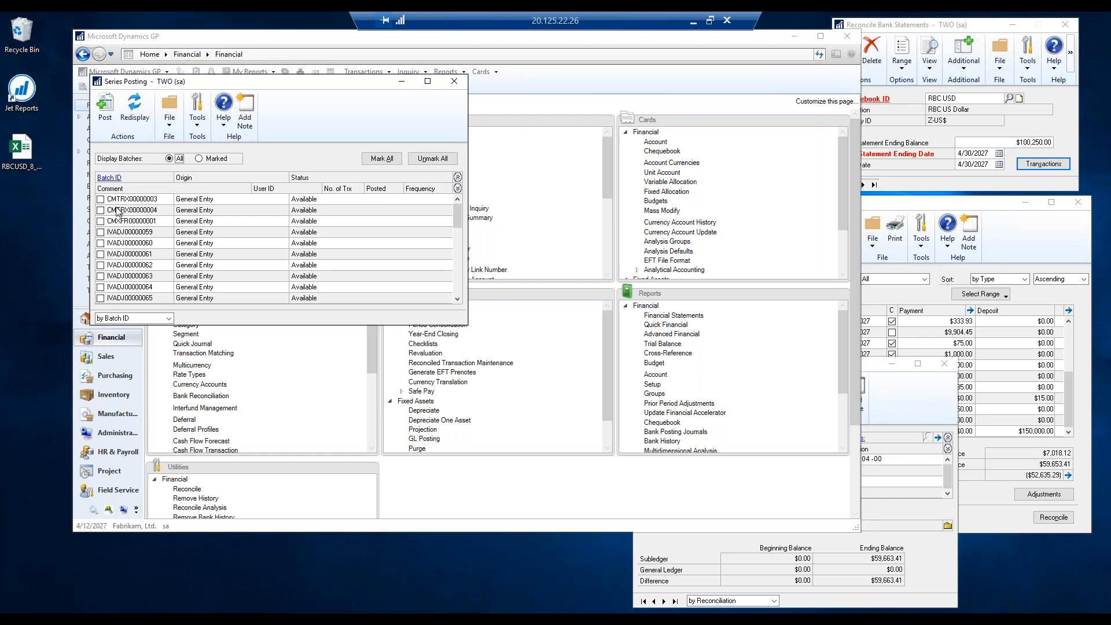
click(101, 199)
click(101, 210)
click(100, 221)
scroll(162, 252, down, 4)
scroll(162, 252, down, 3)
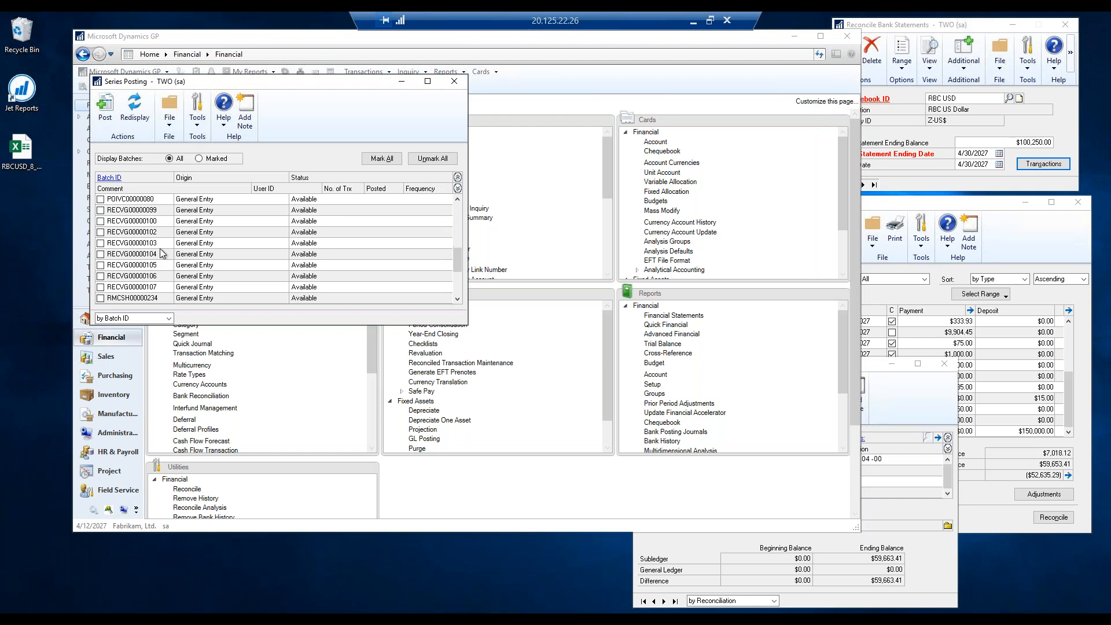
click(382, 159)
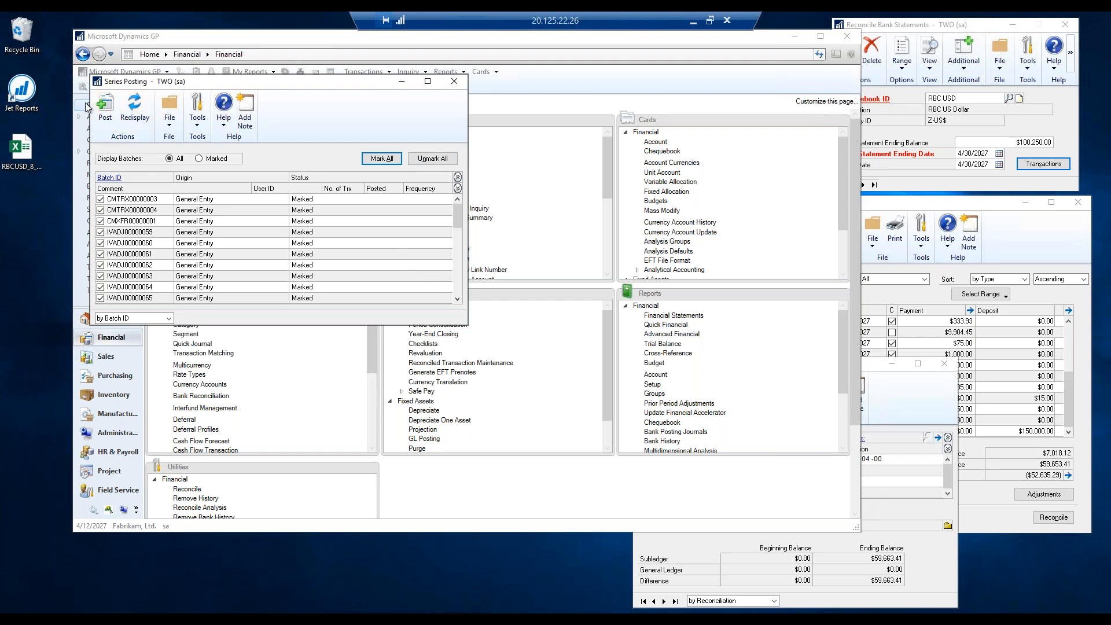
click(105, 111)
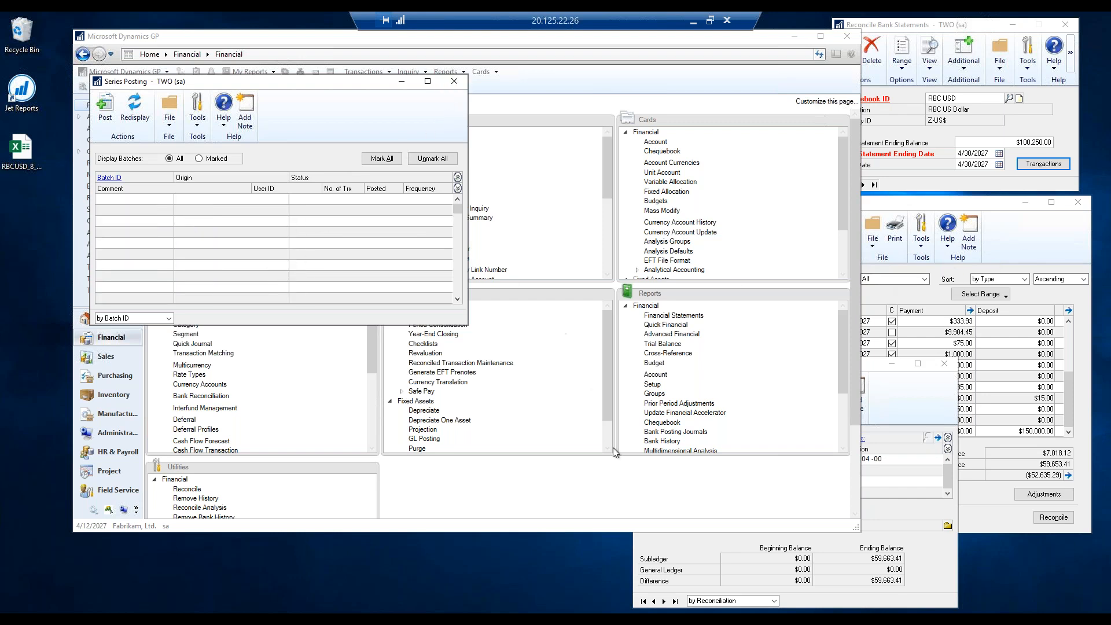
Save the processed GL reconciliation and start a new one with module Bank Reconciliation and chequebook RBC USD.
click(697, 555)
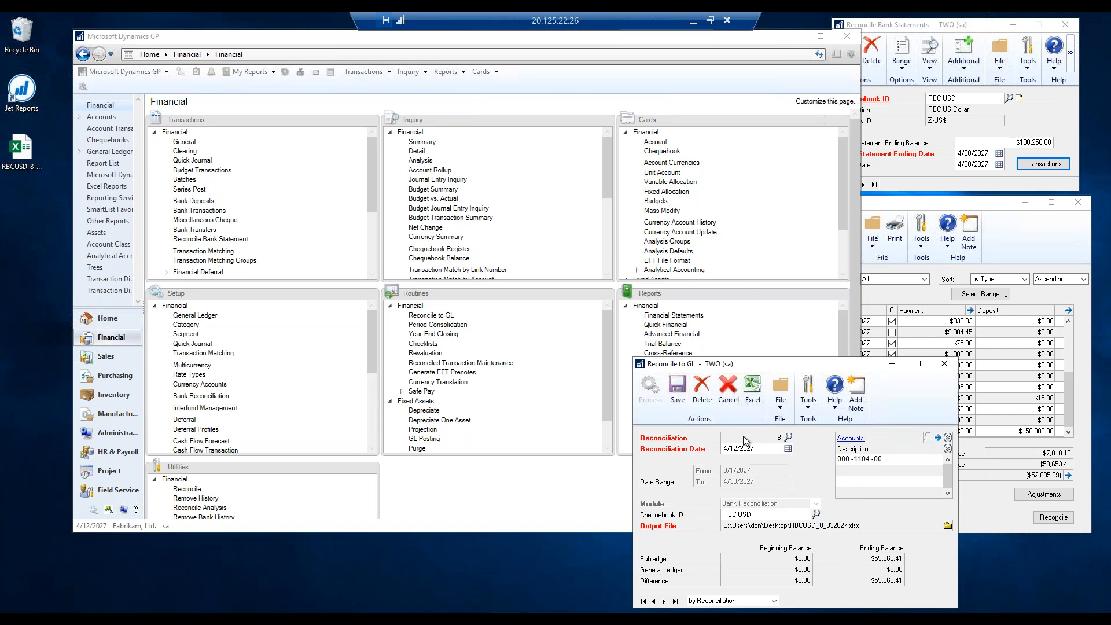
click(677, 389)
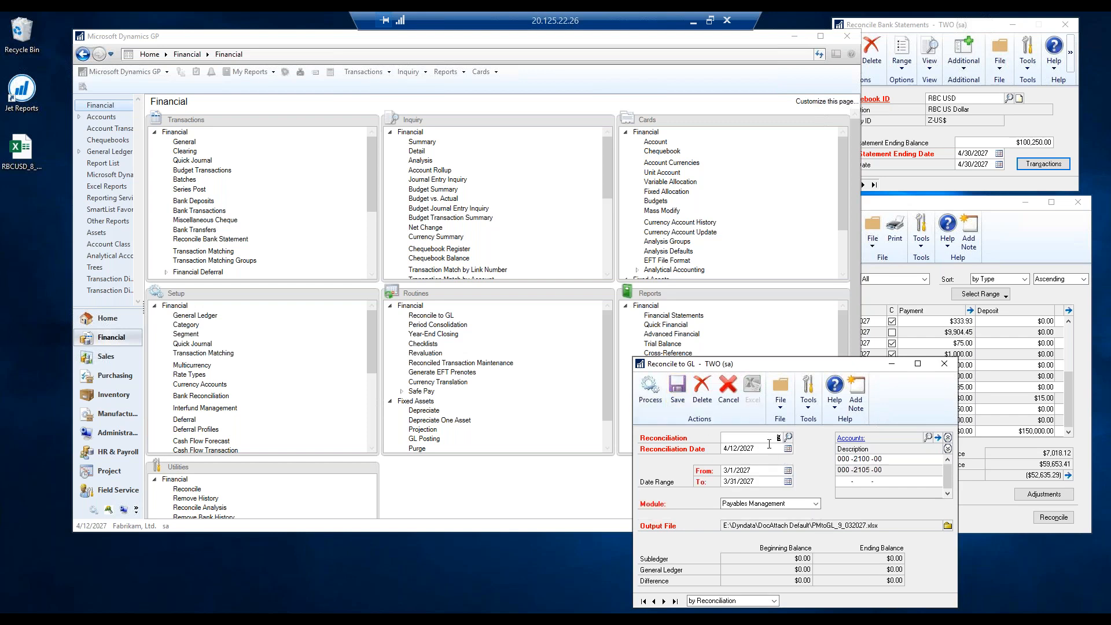
click(752, 503)
click(752, 537)
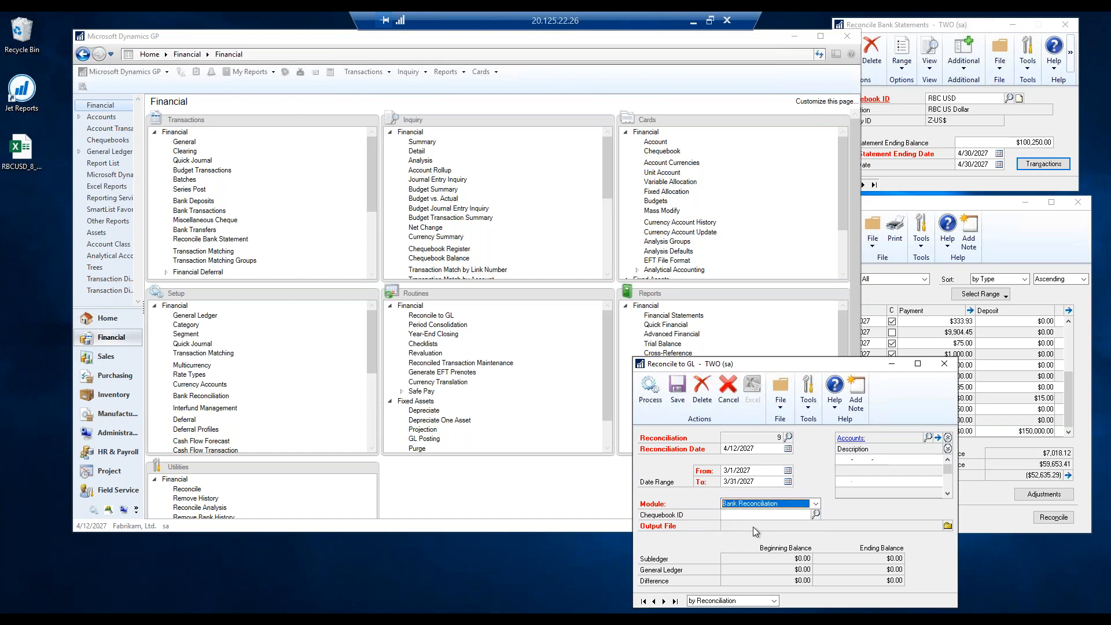
click(815, 514)
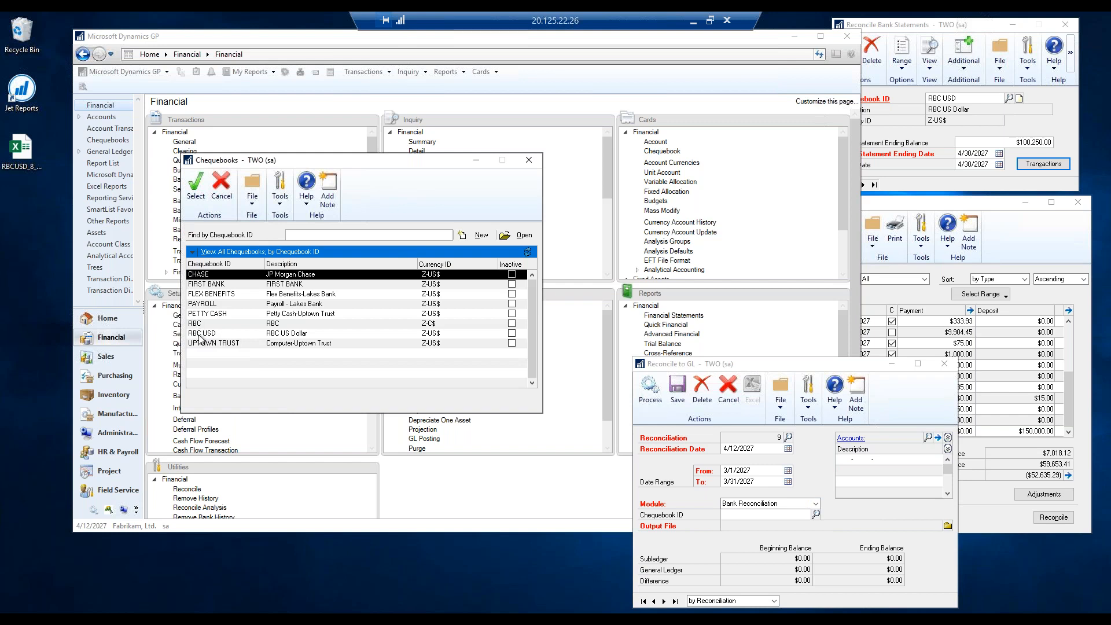
double_click(199, 334)
Set the new reconciliation's end date to 4/30/2027 and process it to the Excel output file.
click(738, 482)
text(0430)
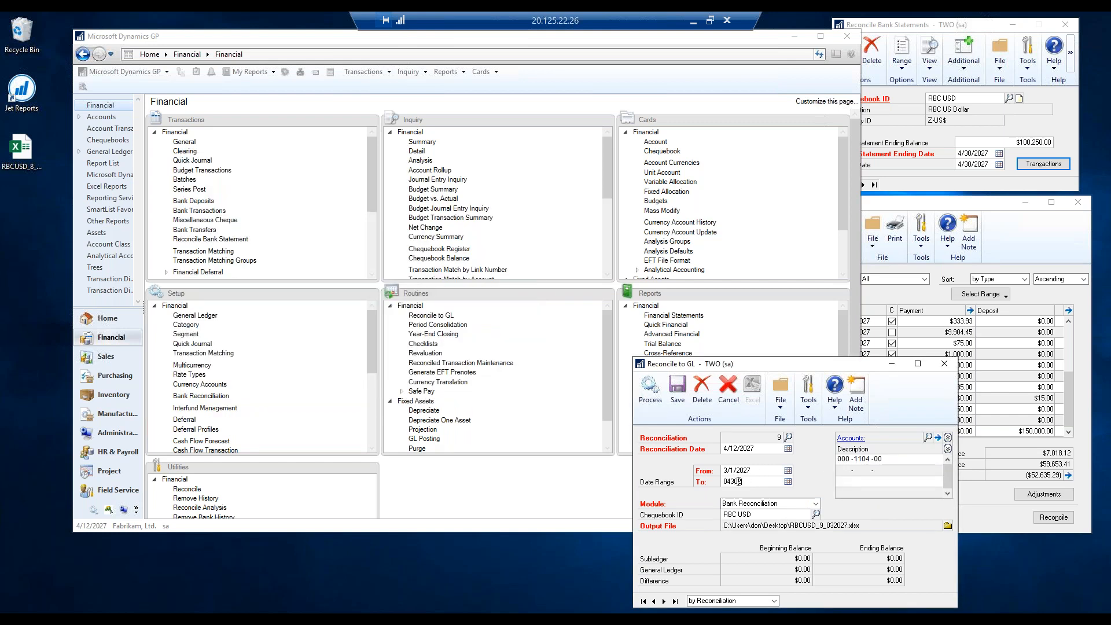
text(27)
key(Tab)
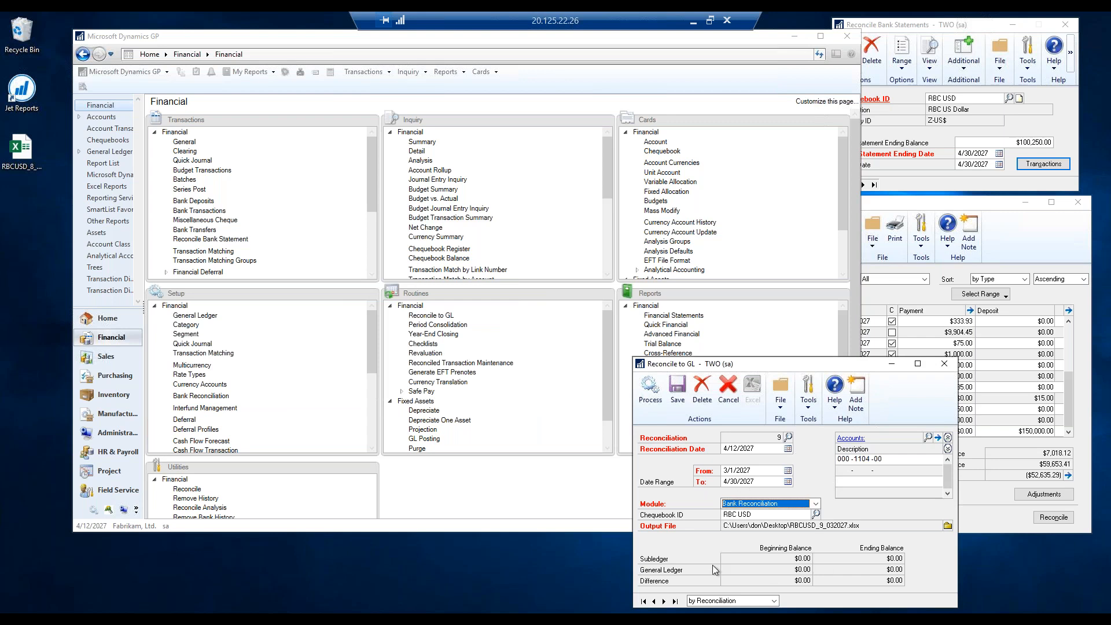
click(650, 391)
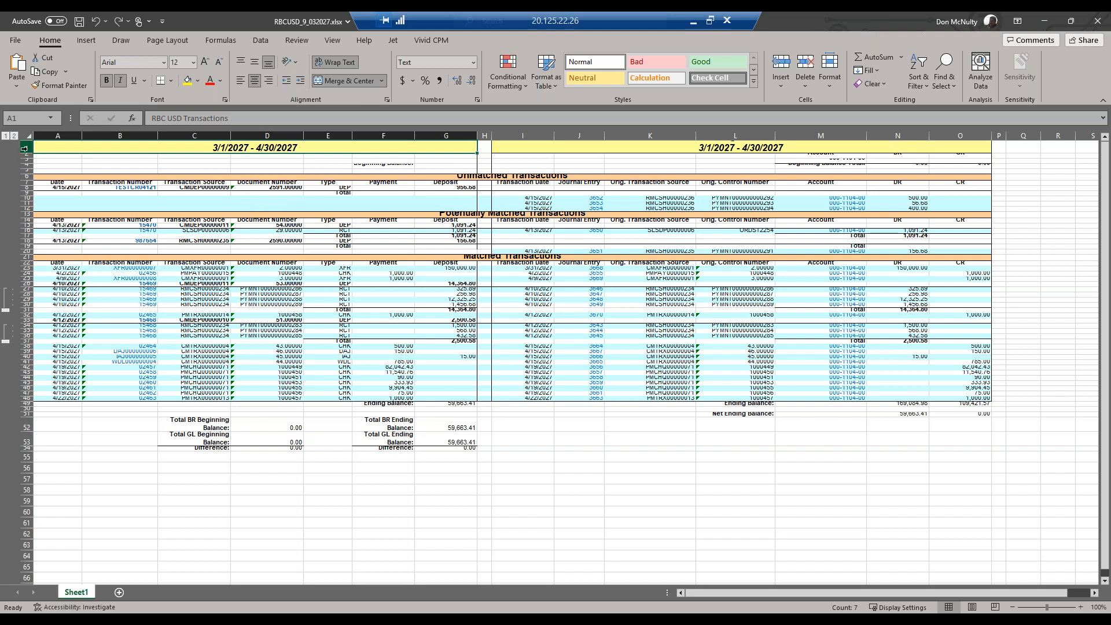
Enlarge the new workbook's row heights and compare unmatched deposit TESTCR04121 with the general ledger debits in N10:N12.
drag(24, 148, 29, 418)
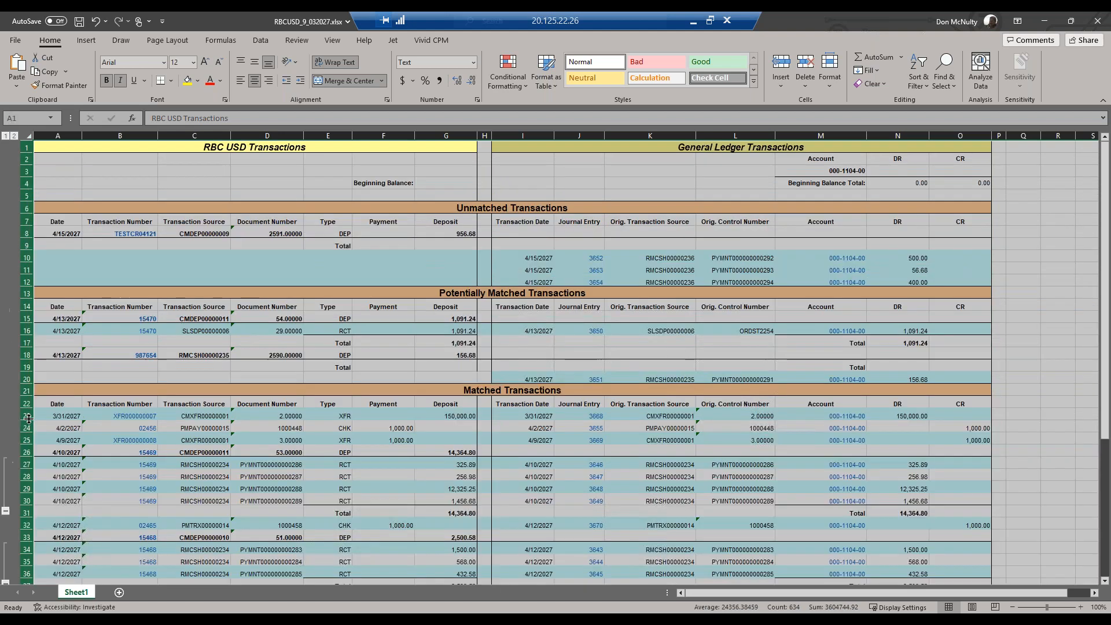
click(652, 258)
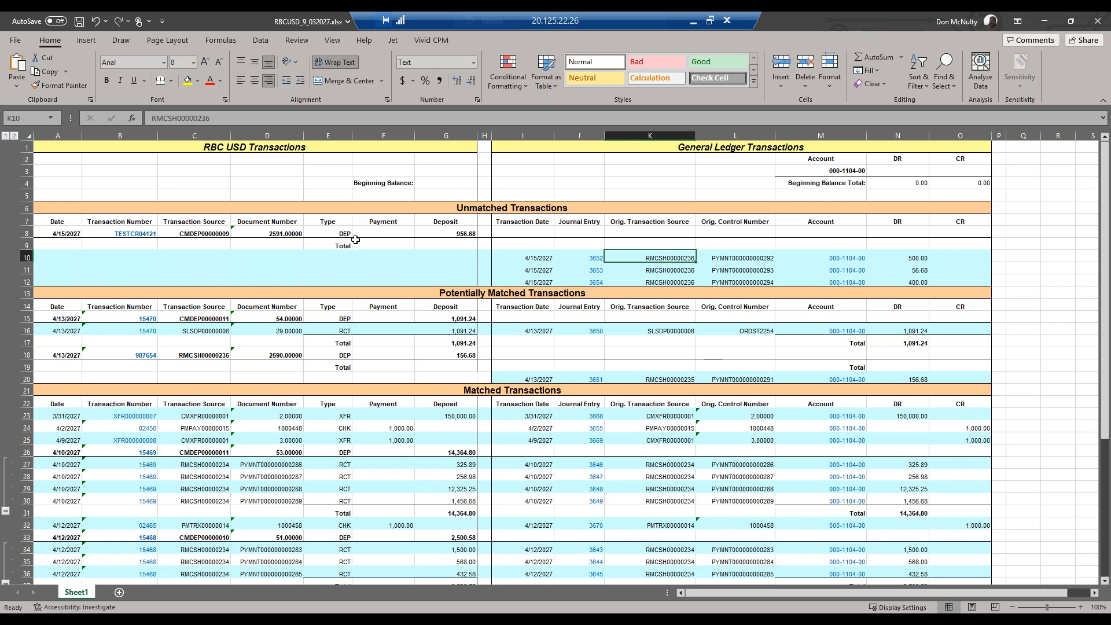
click(456, 234)
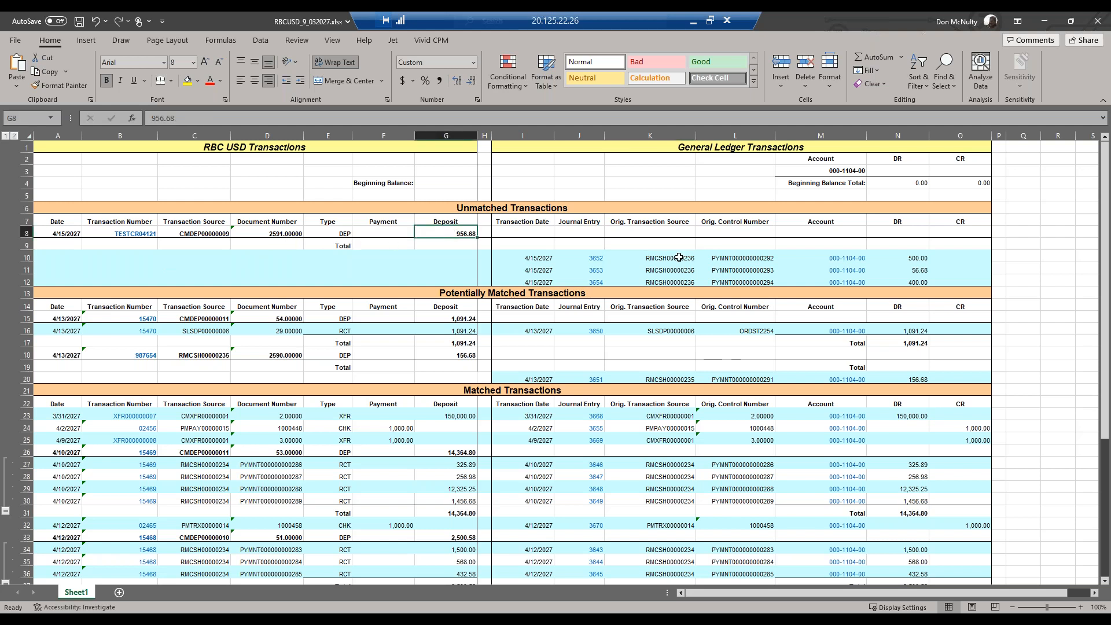
drag(894, 259, 893, 284)
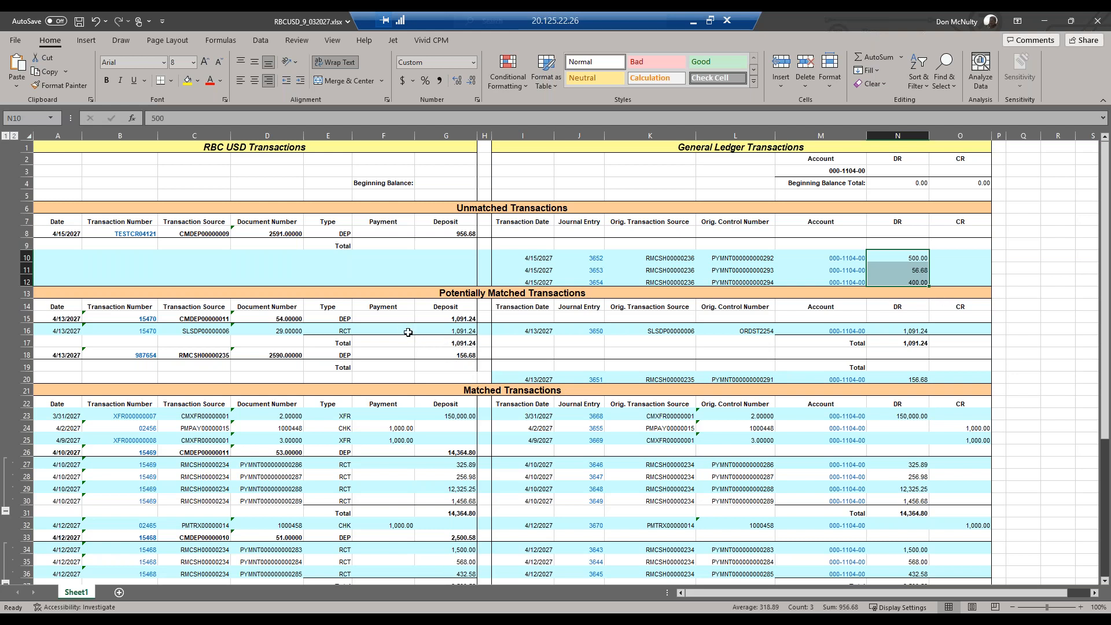
Review the matched transactions and the BR and GL ending balances, minimize the workbook and close Reconcile to GL.
scroll(821, 425, down, 1)
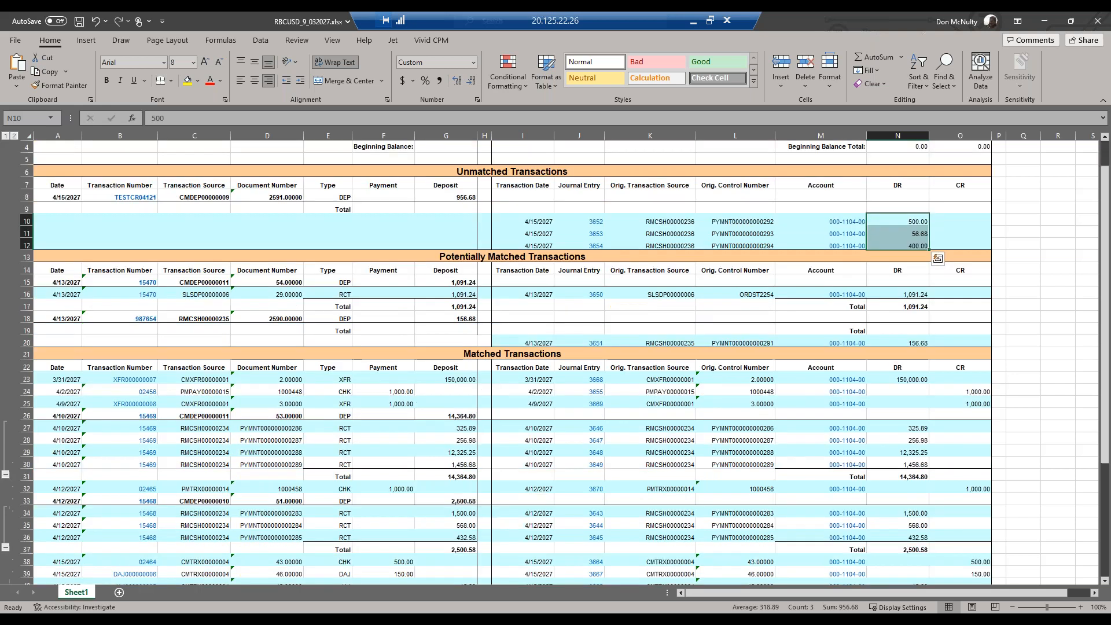
scroll(644, 486, down, 7)
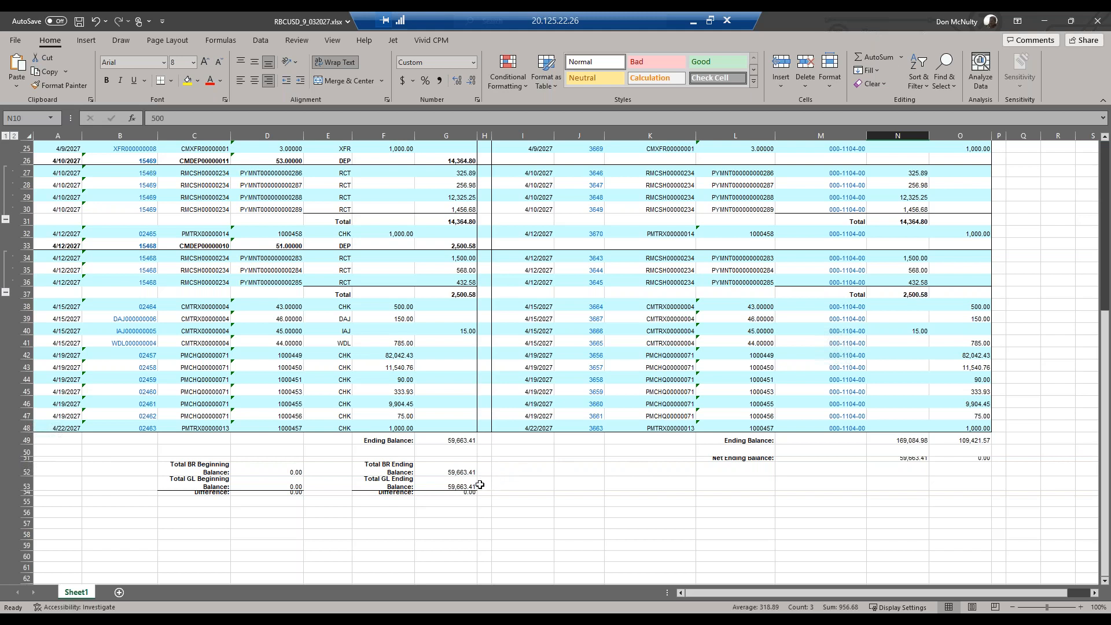
scroll(722, 338, up, 7)
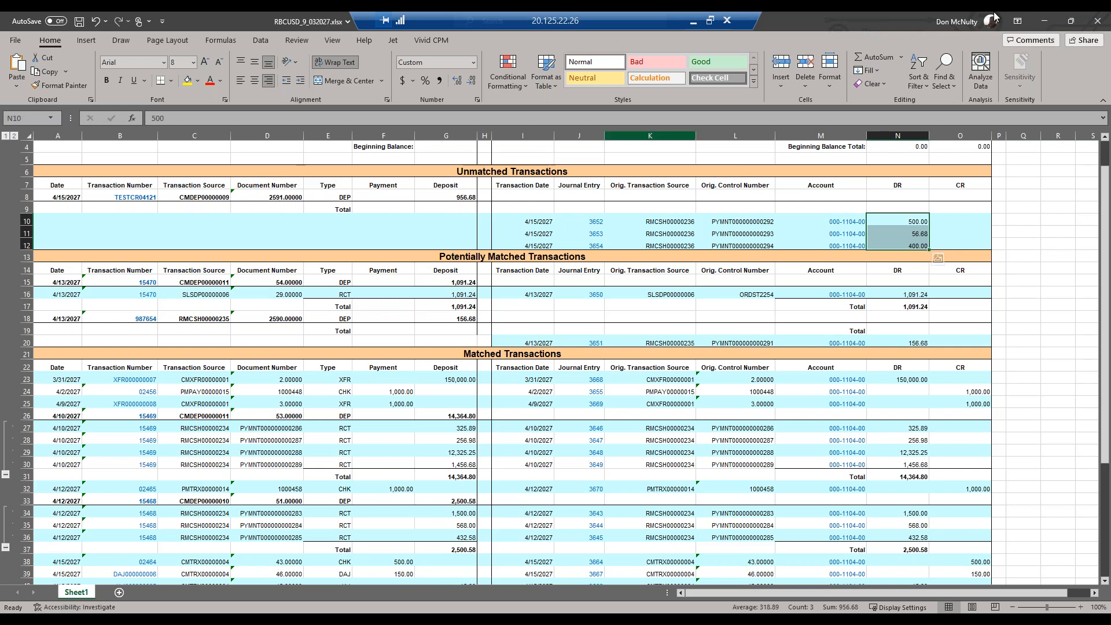
click(1047, 23)
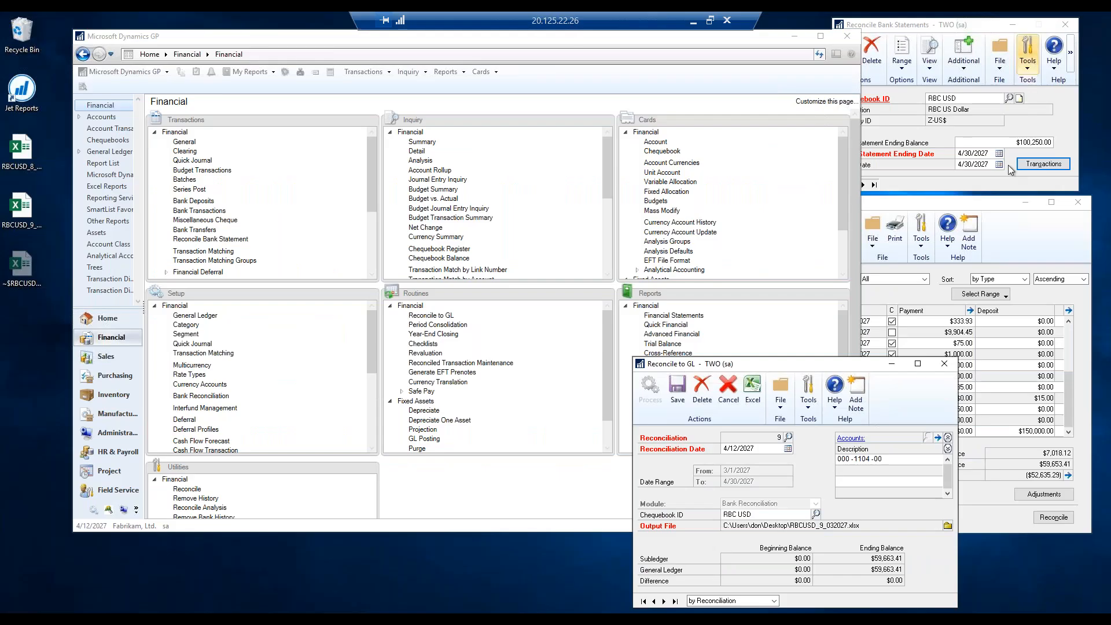
click(944, 364)
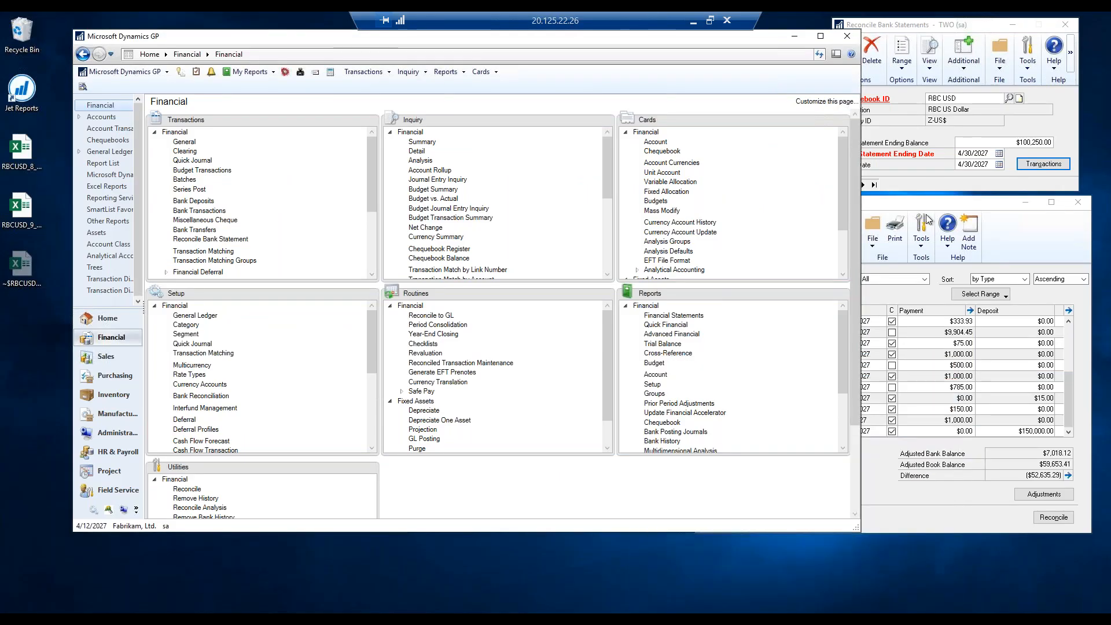
Review the adjustment types in Reconcile Bank Adjustments, keeping Other Expense for the existing line, and close the adjustments.
click(923, 206)
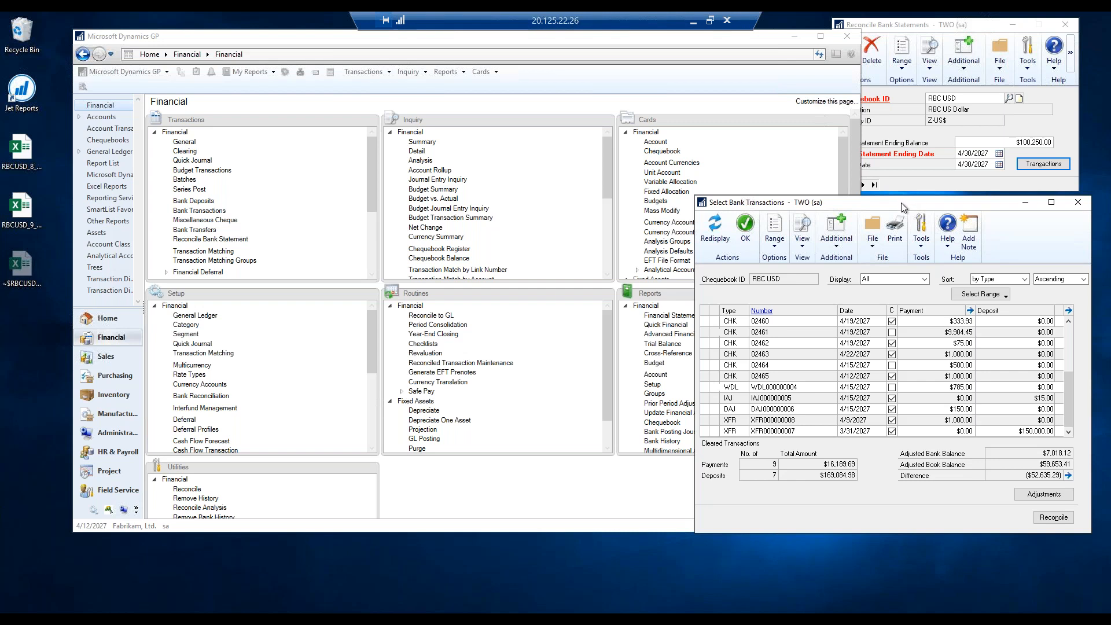
drag(901, 203, 868, 205)
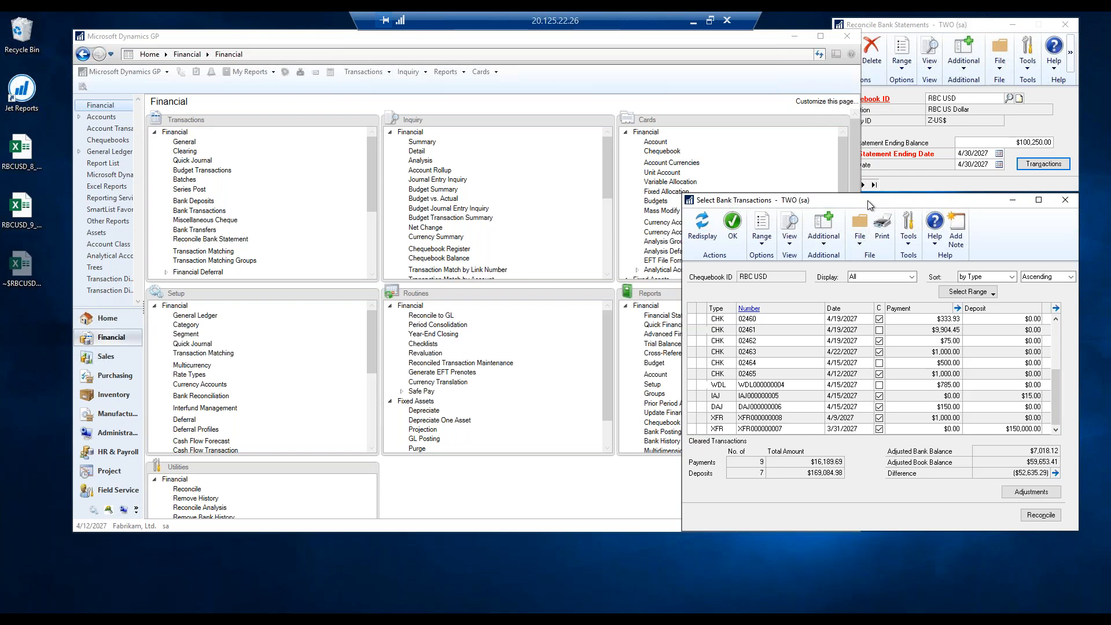
click(1026, 492)
click(242, 268)
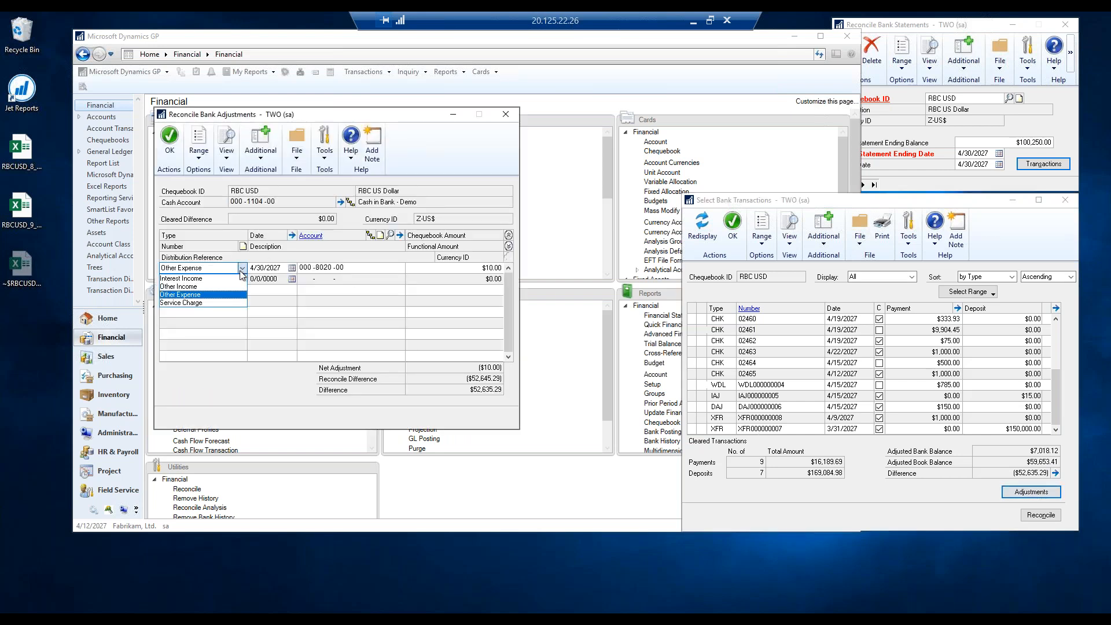
click(190, 295)
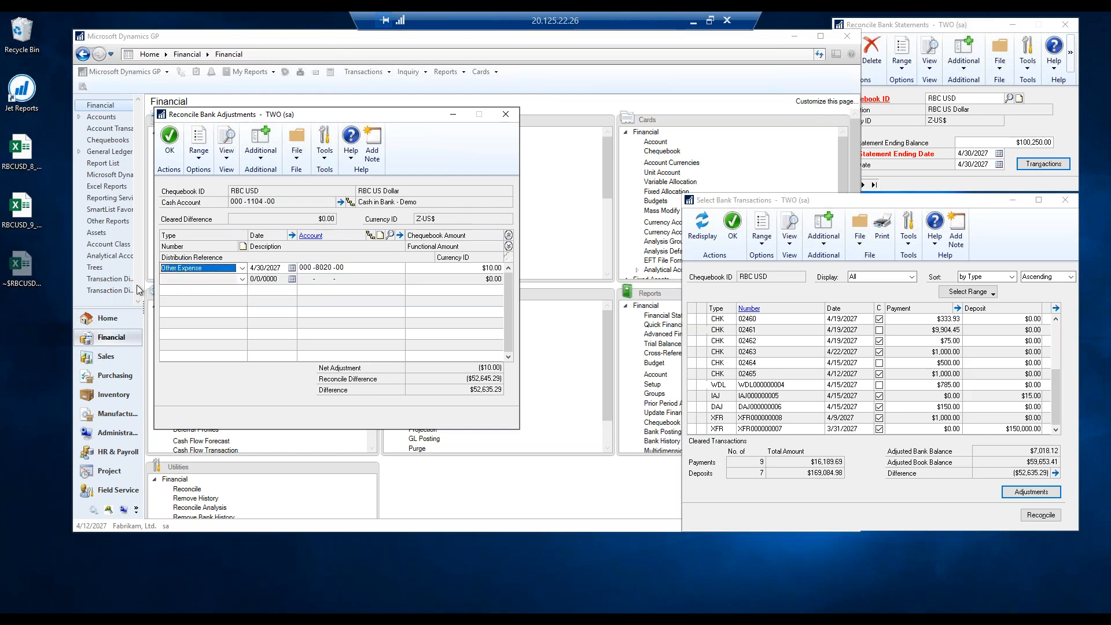
click(506, 115)
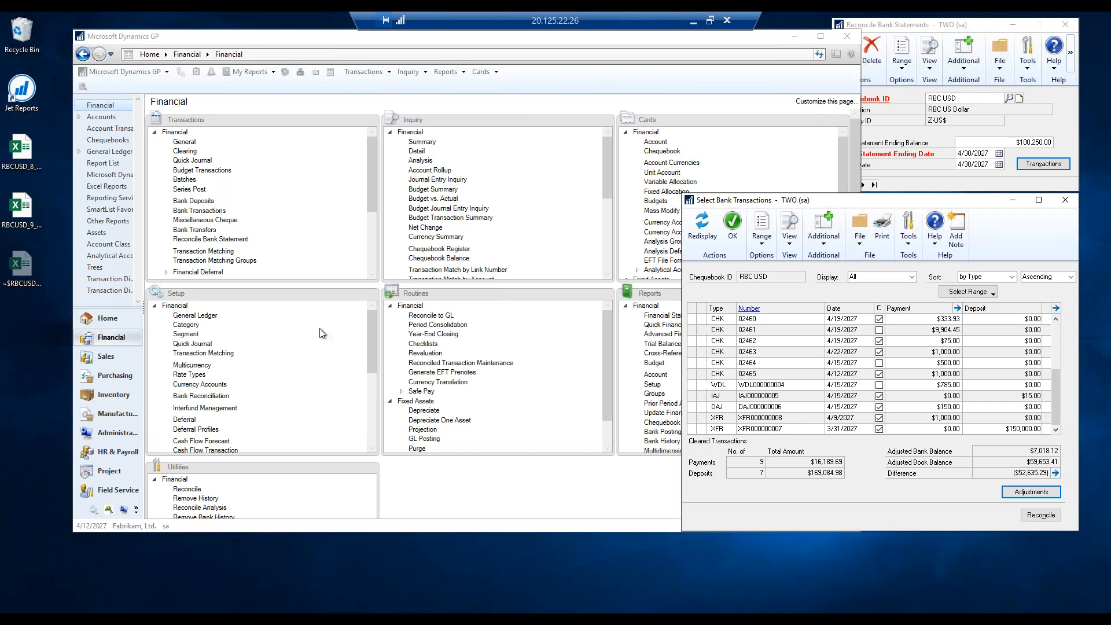
Open Void Historical Payables Transactions from Purchasing and restrict the payments to vendor ACETRAVE0001.
click(110, 376)
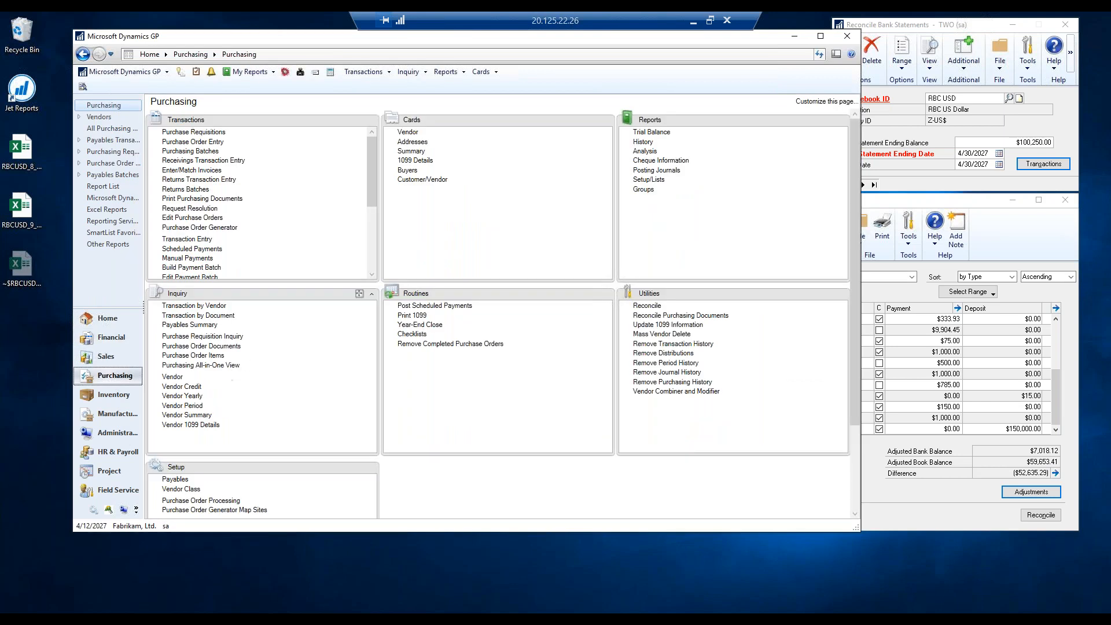
drag(373, 189, 373, 274)
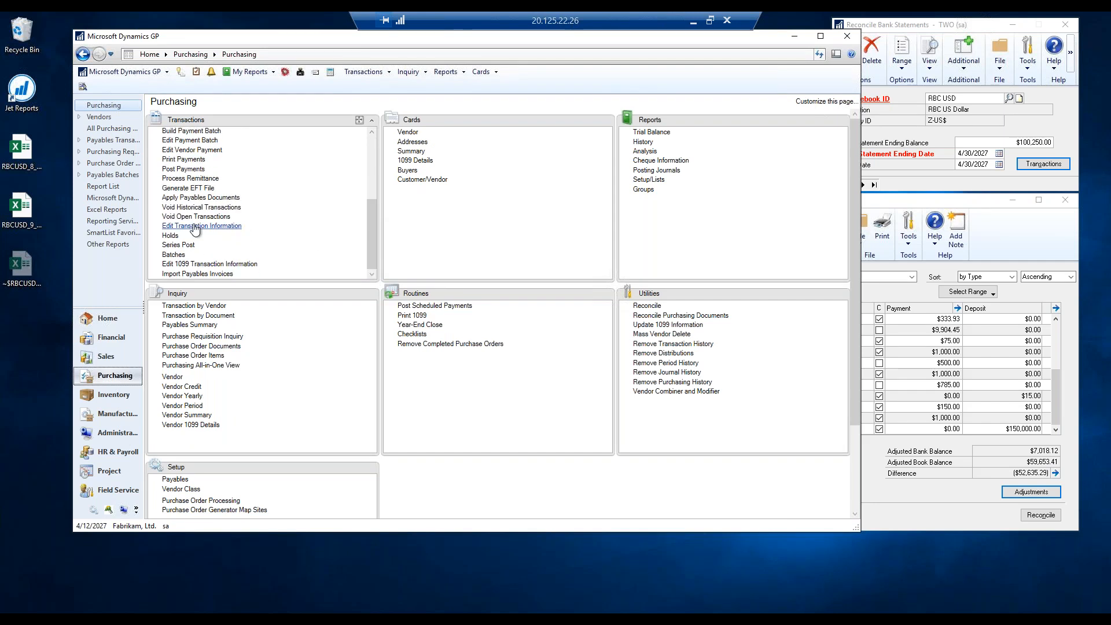
click(197, 207)
text(ACE)
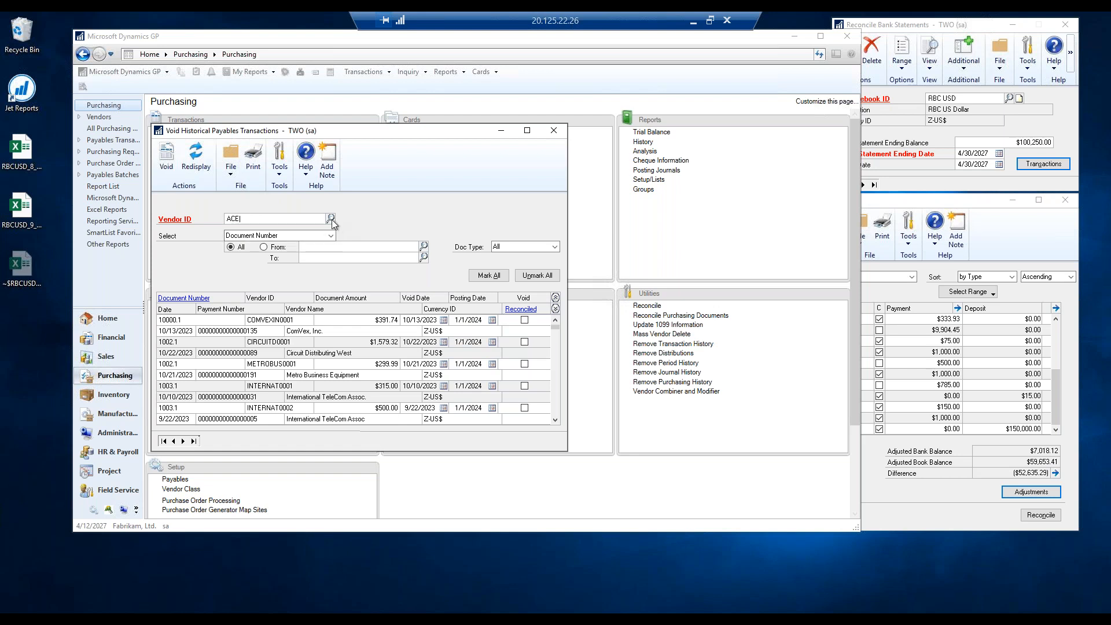
click(330, 219)
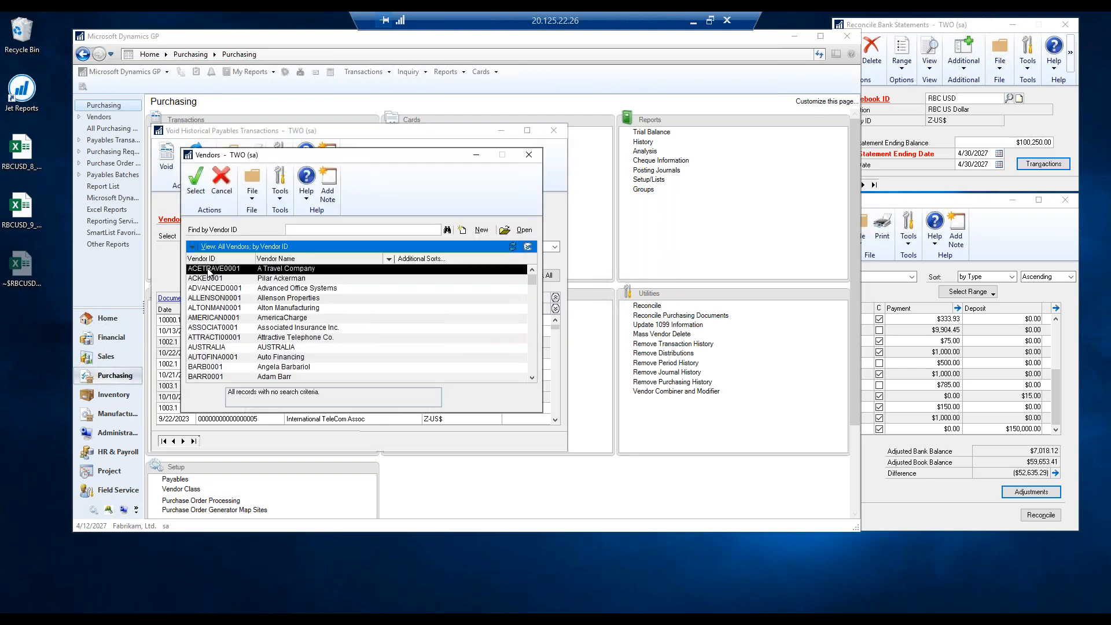
double_click(209, 270)
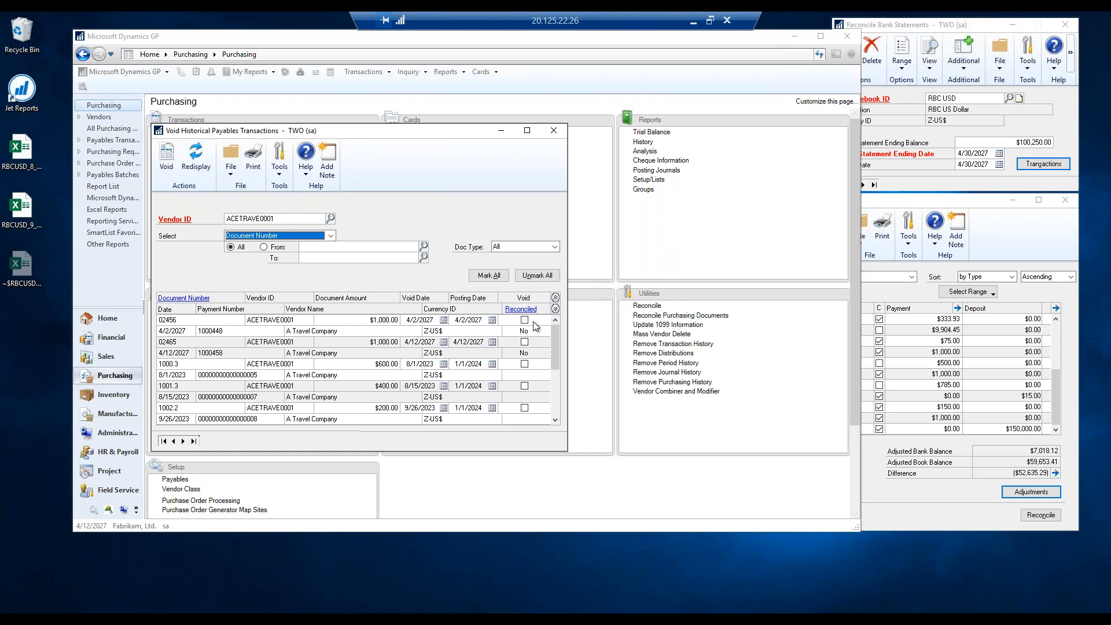
Check the void and posting dates of payment 02456 and mark payment 1000.3 for voiding.
click(412, 320)
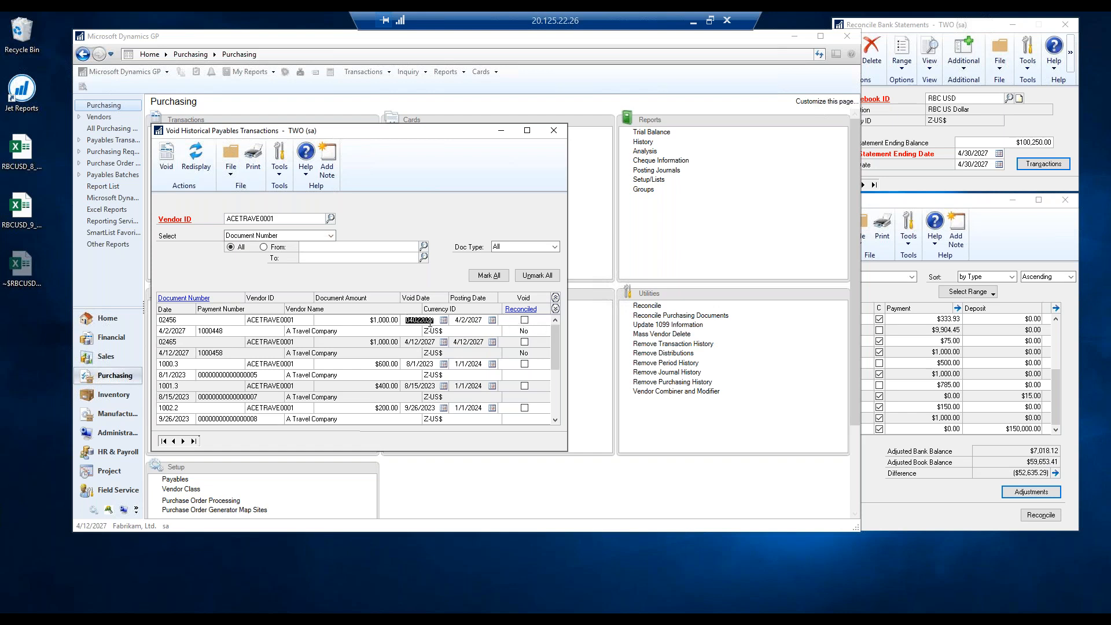
click(460, 319)
click(408, 319)
click(417, 363)
click(468, 363)
click(523, 364)
Set payment 1000.3's void and posting dates to 4/1/2027, void it, and close the payables voiding window.
click(419, 366)
text(8)
text(401)
text(2027)
key(Tab)
text(040127)
key(Tab)
click(169, 159)
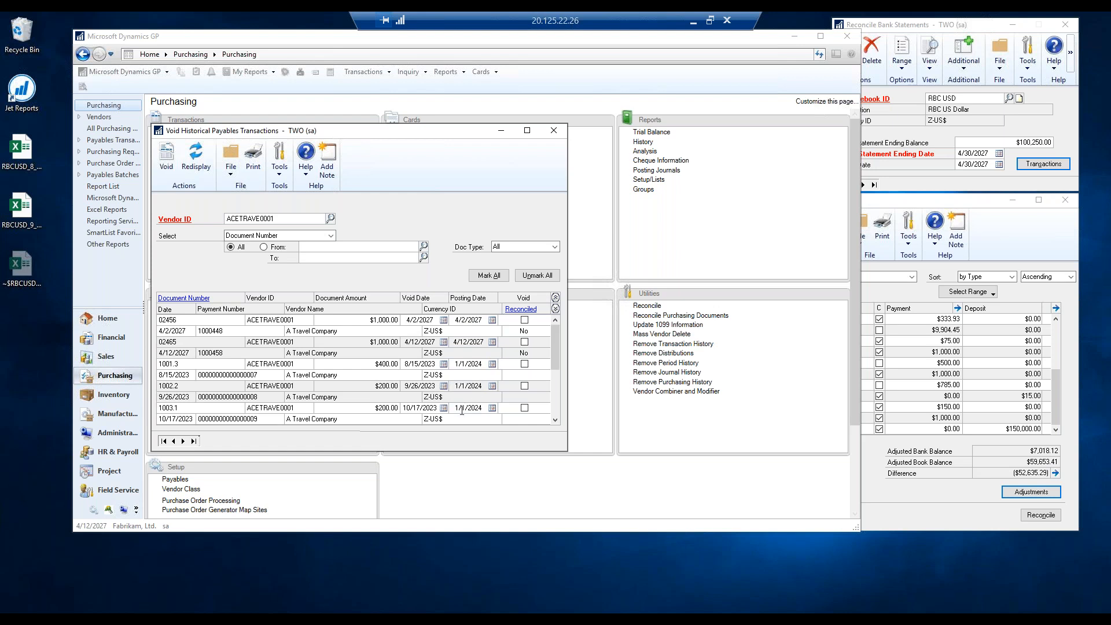
click(554, 132)
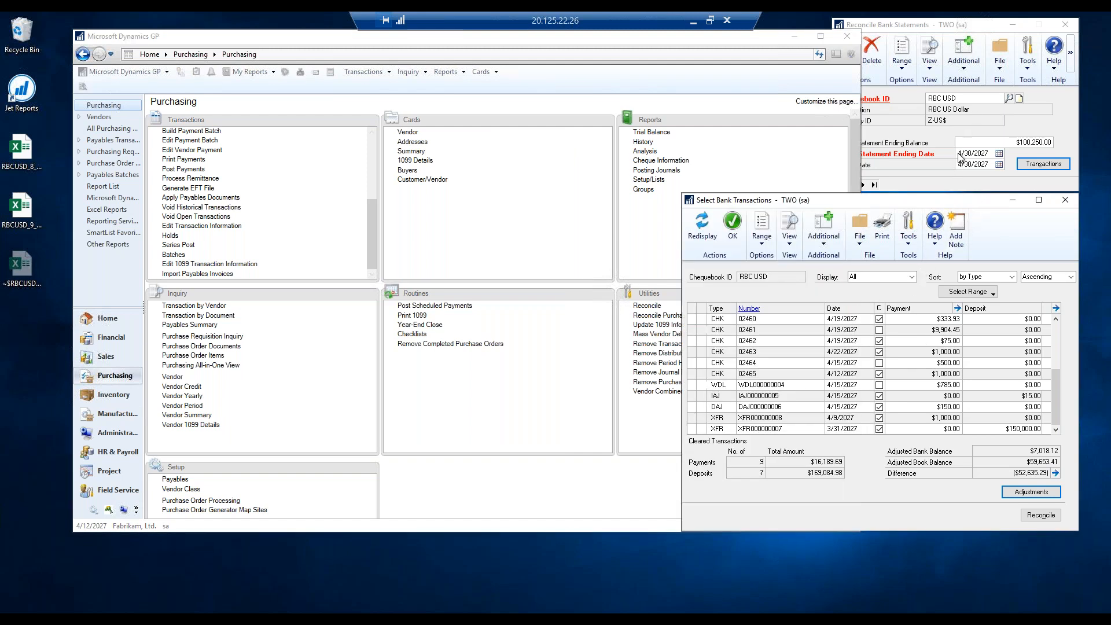
Close Select Bank Transactions and start a bank deposit entry dated 4/30/2027 for chequebook RBC USD.
click(899, 168)
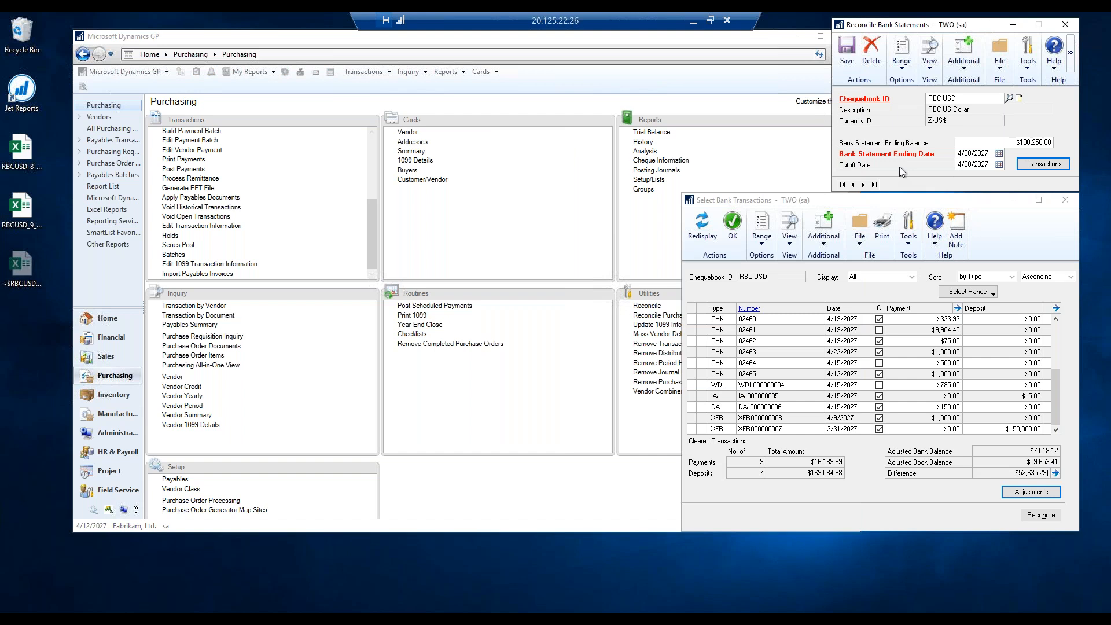
click(1064, 203)
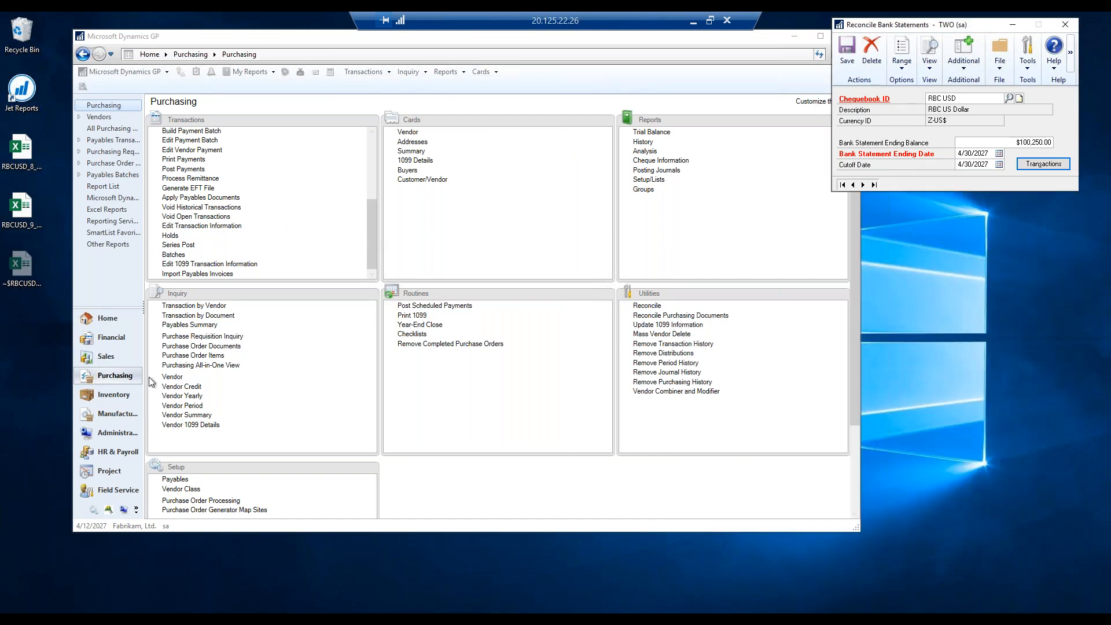
click(110, 337)
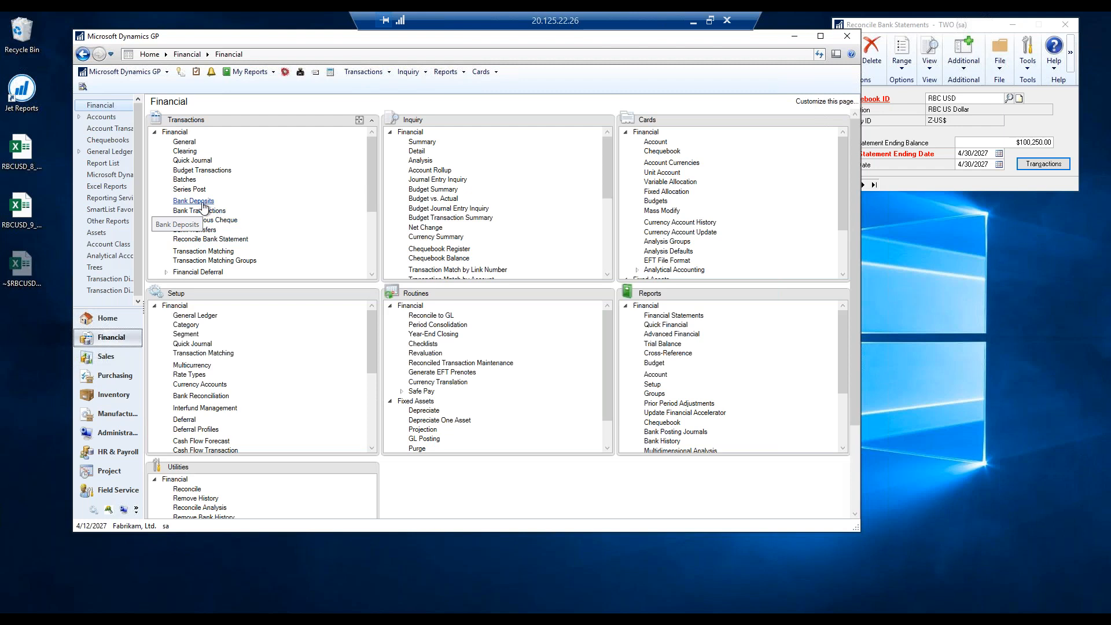
click(202, 203)
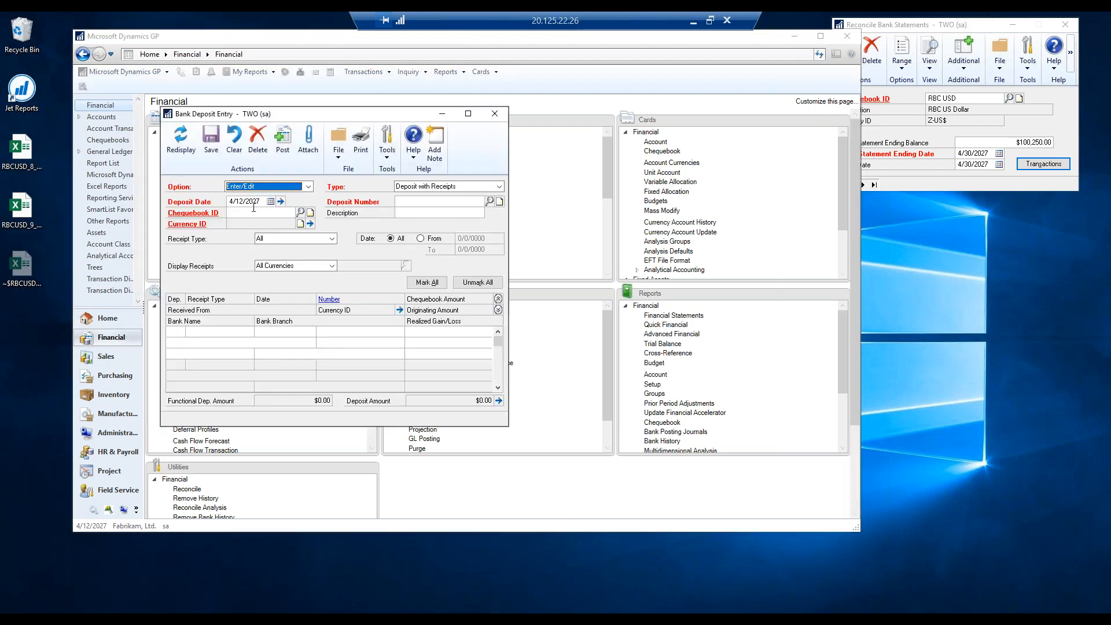
text(04302)
text(027)
key(Tab)
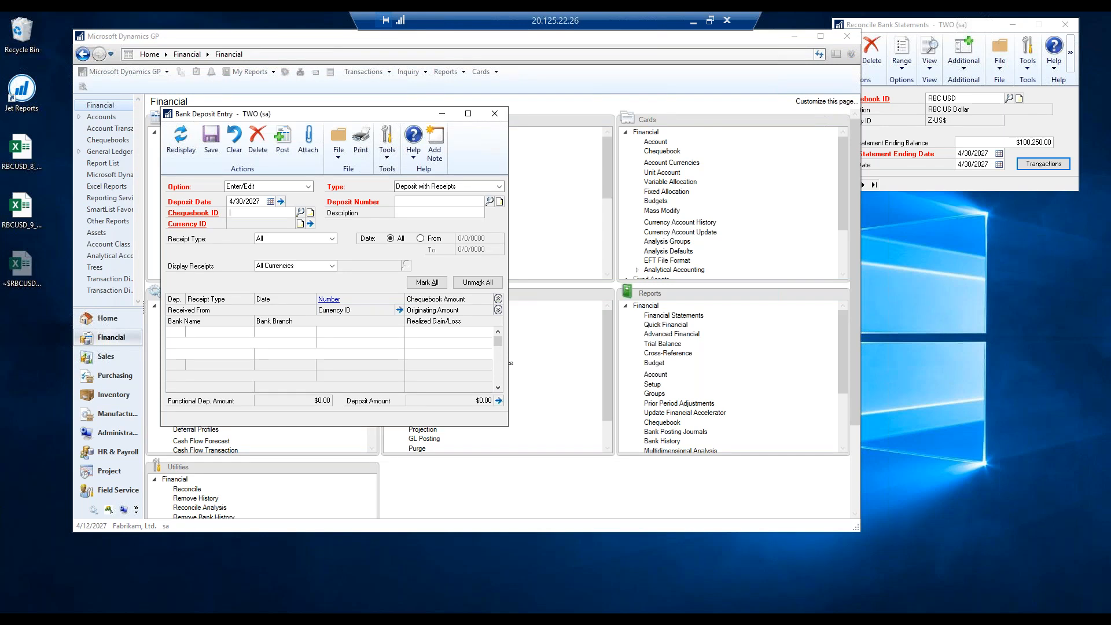
text(RBC)
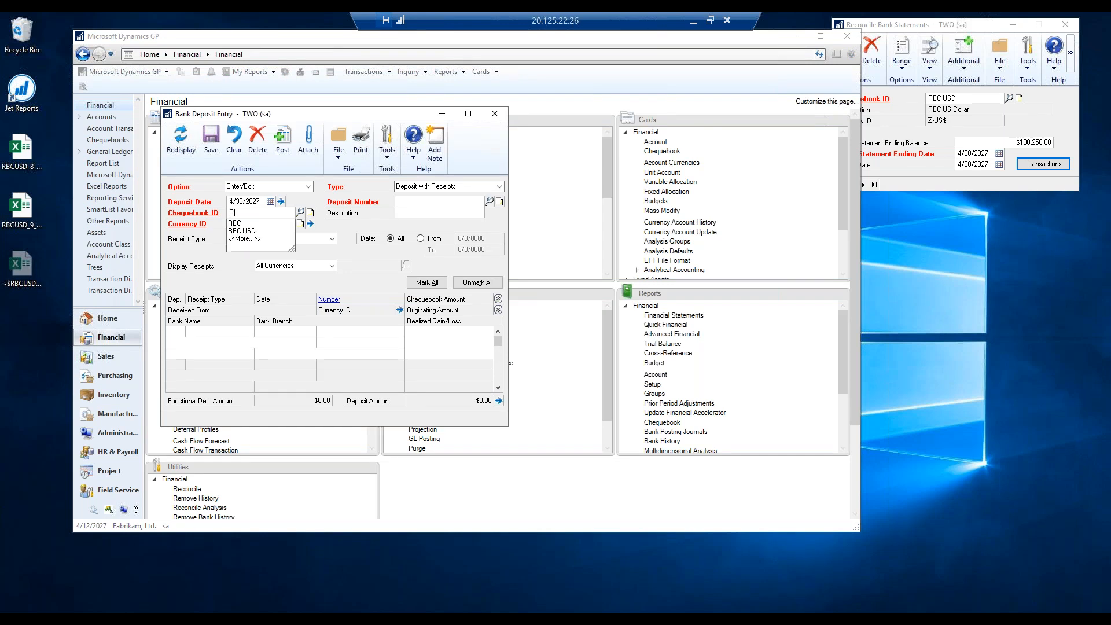
click(255, 230)
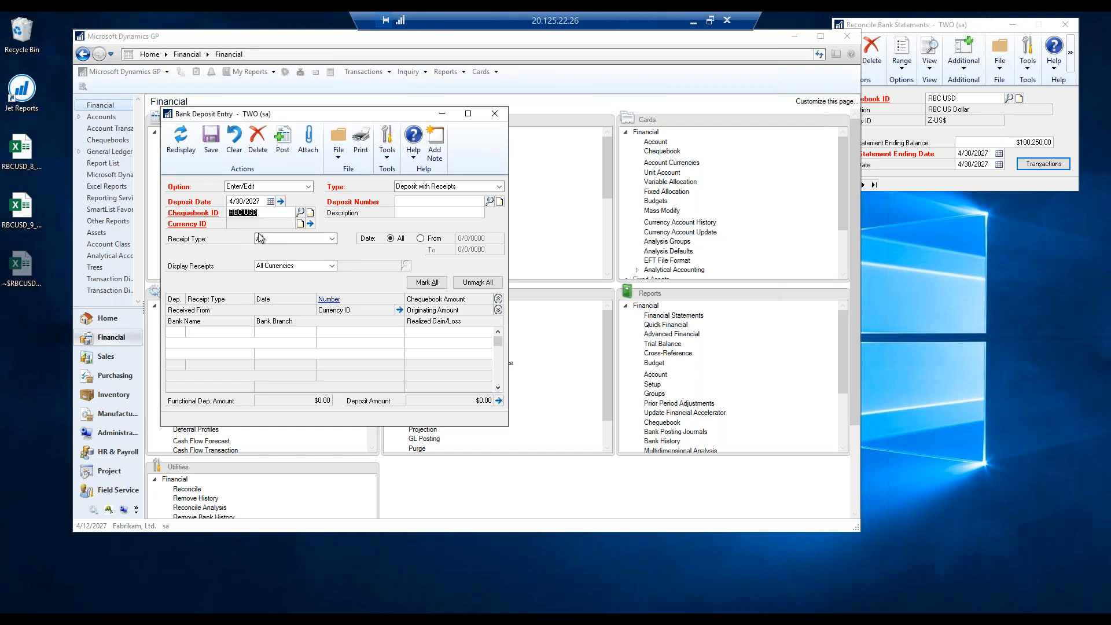
key(Tab)
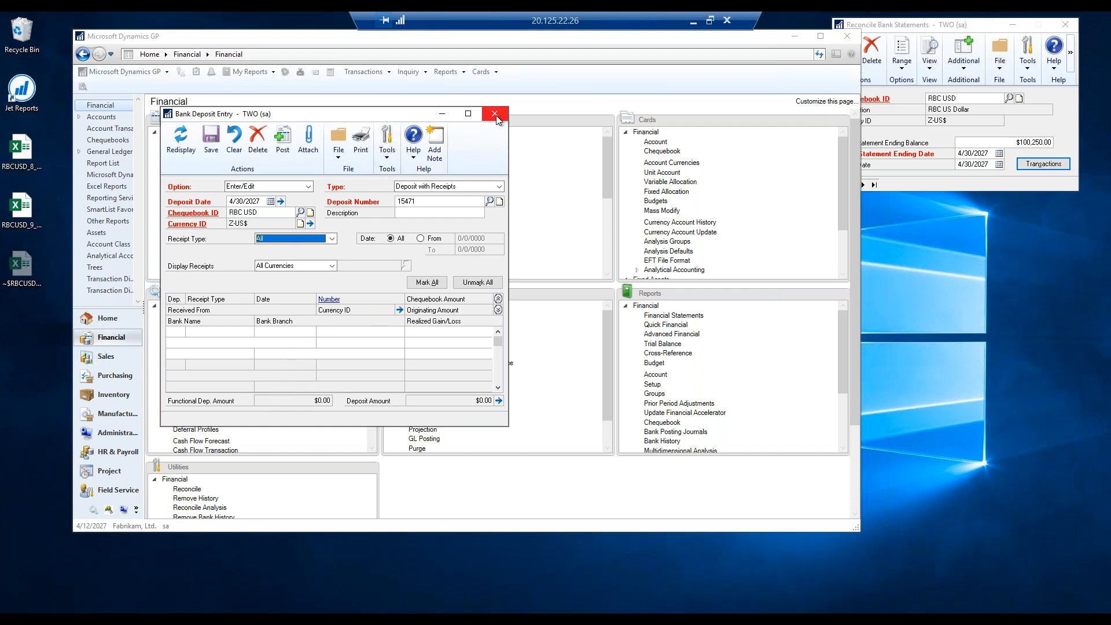
Change the deposit's chequebook to UPTOWN TRUST, mark cheque receipts 1258910 and 789086 for deposit, and close the deposit entry.
click(300, 212)
double_click(219, 284)
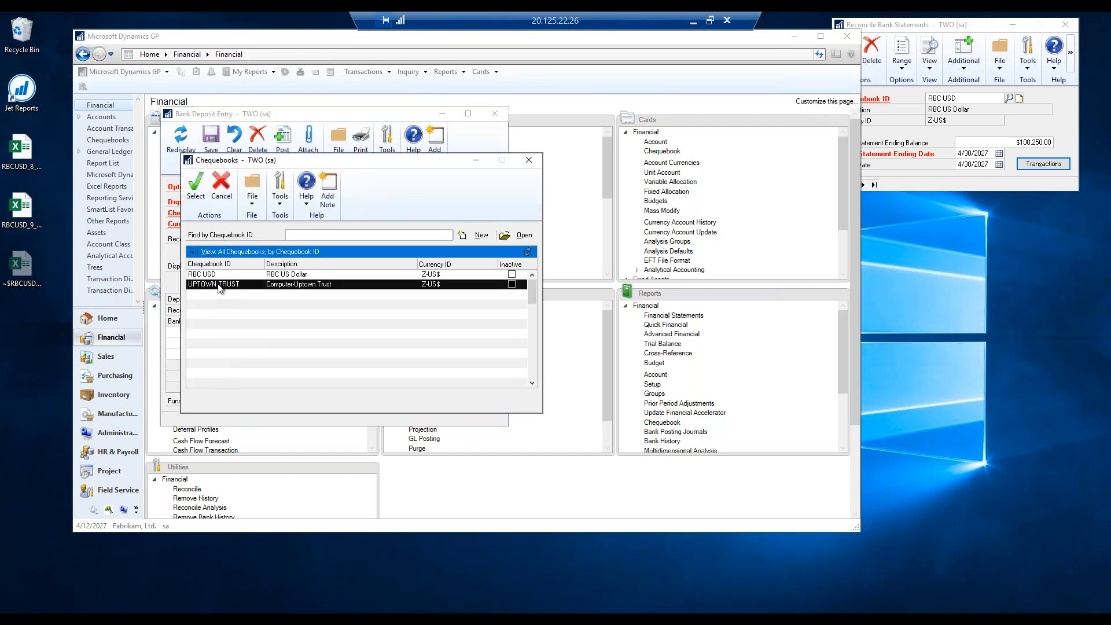
click(531, 352)
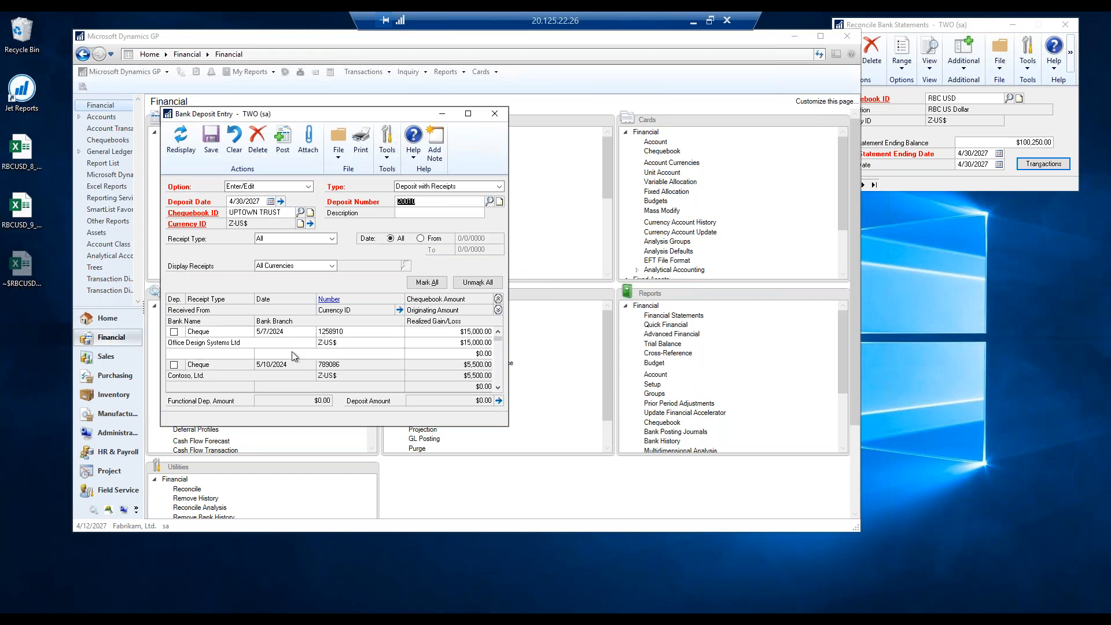
click(174, 365)
click(174, 331)
click(287, 137)
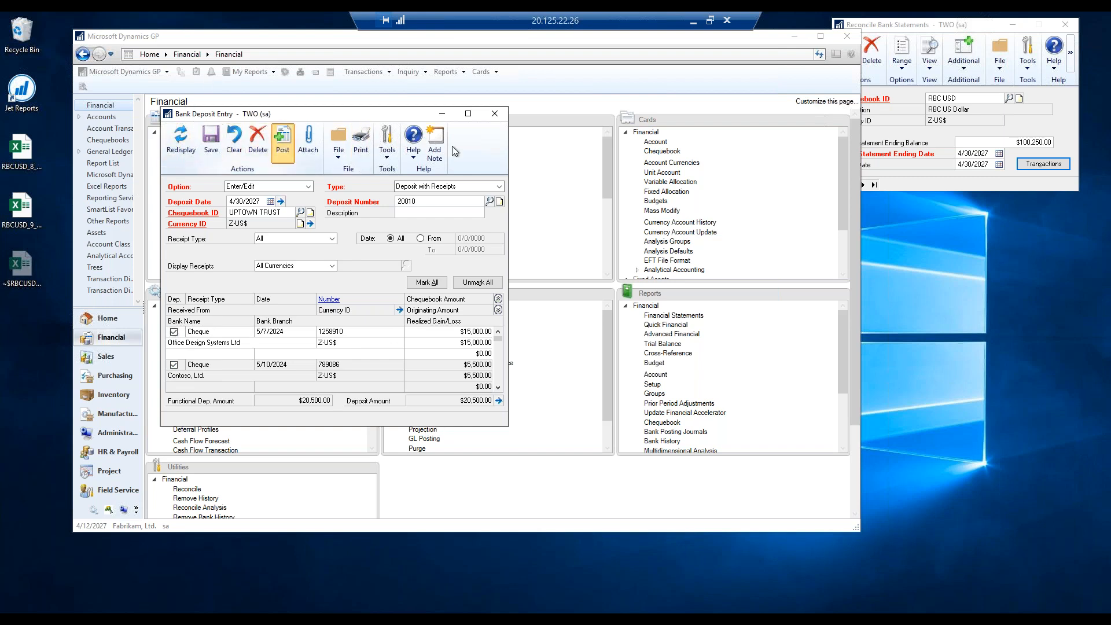
click(493, 114)
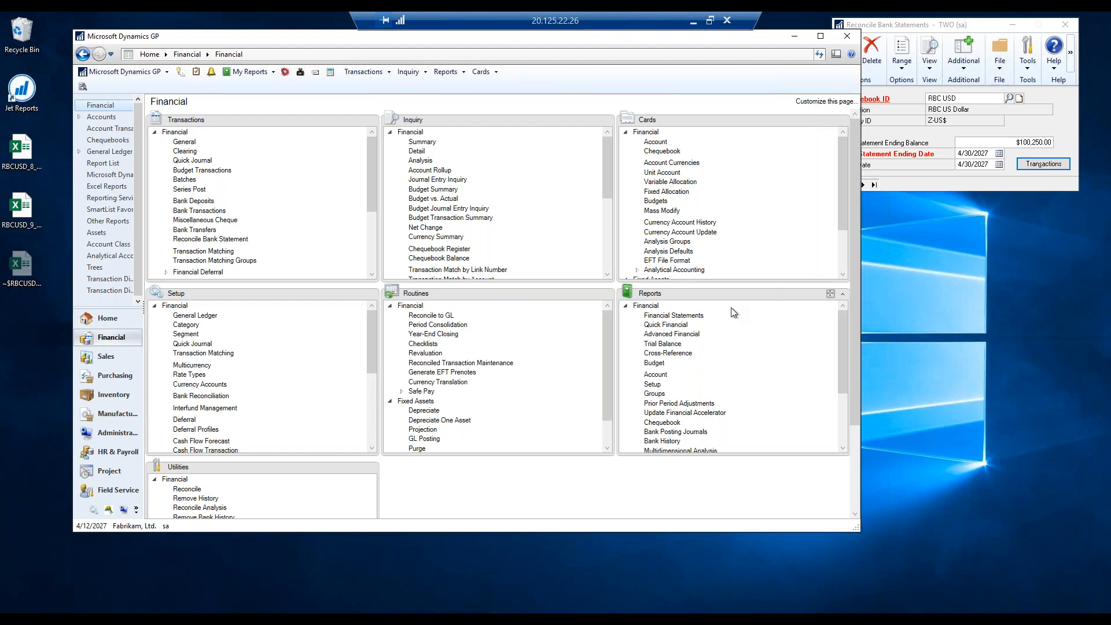
Review the cleared and outstanding transactions in the RBC USD reconciliation and close the selection.
drag(946, 28, 917, 40)
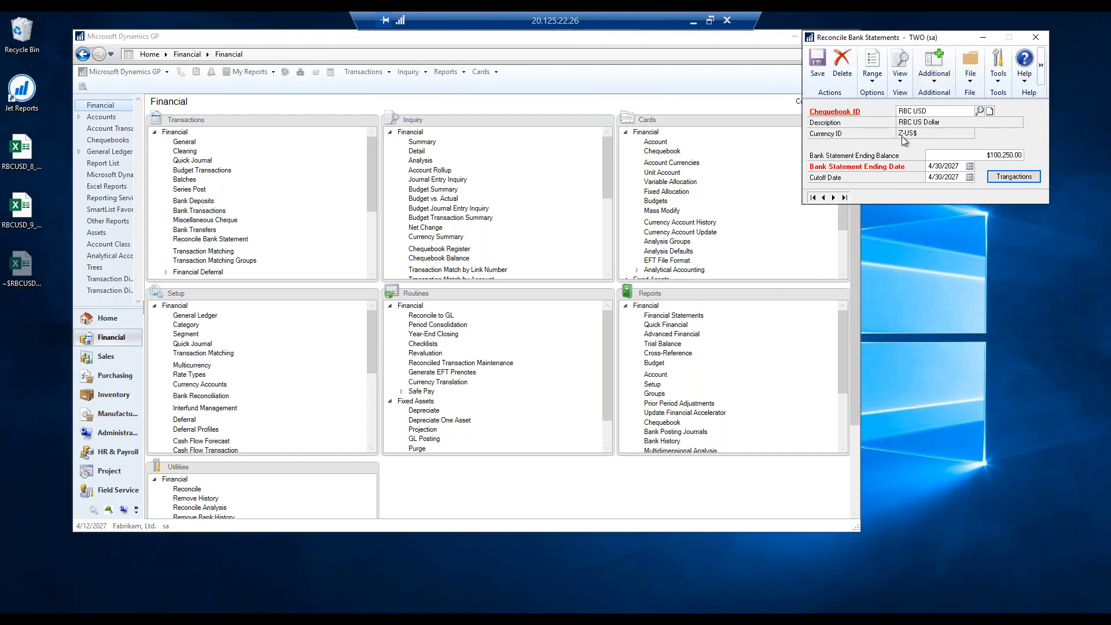
click(1014, 177)
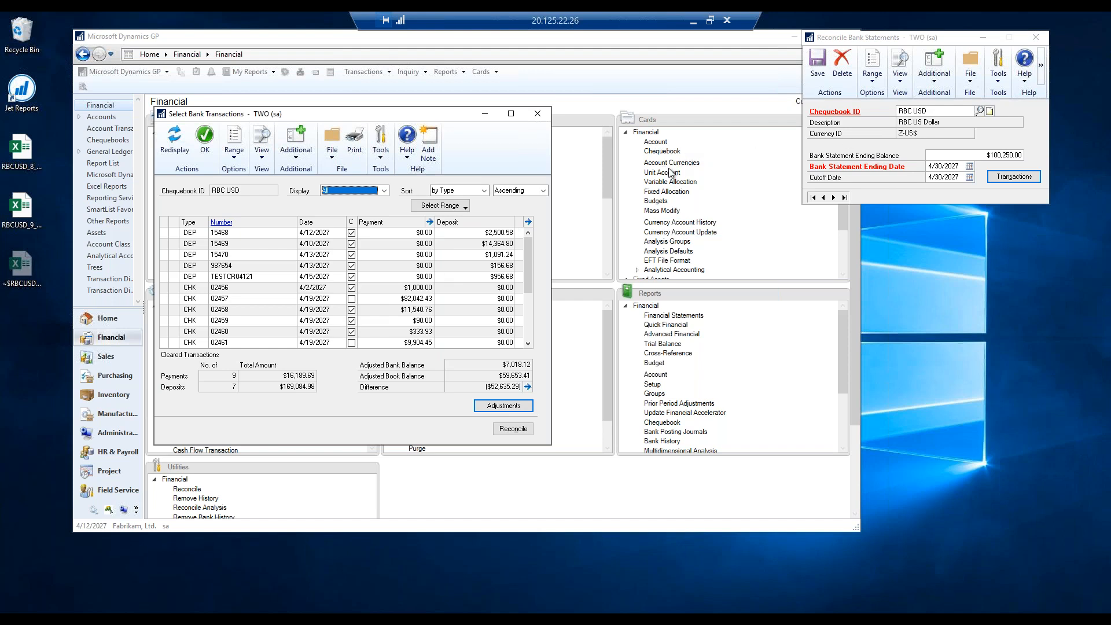
click(537, 113)
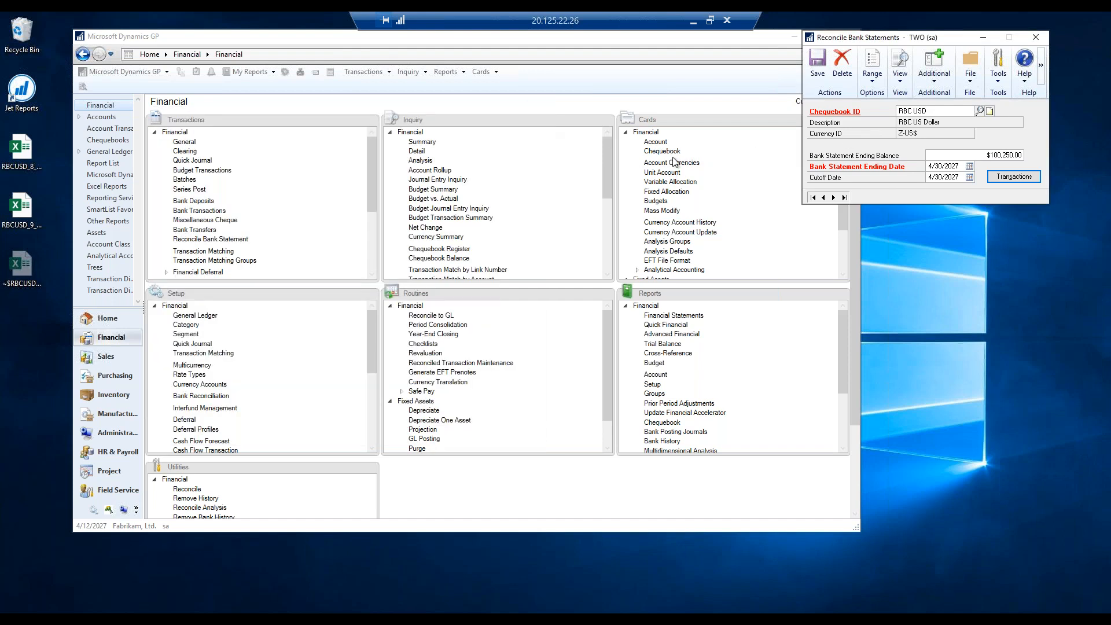
Save the RBC USD reconciliation information and load chequebook RBC in Reconcile Bank Statements.
click(978, 110)
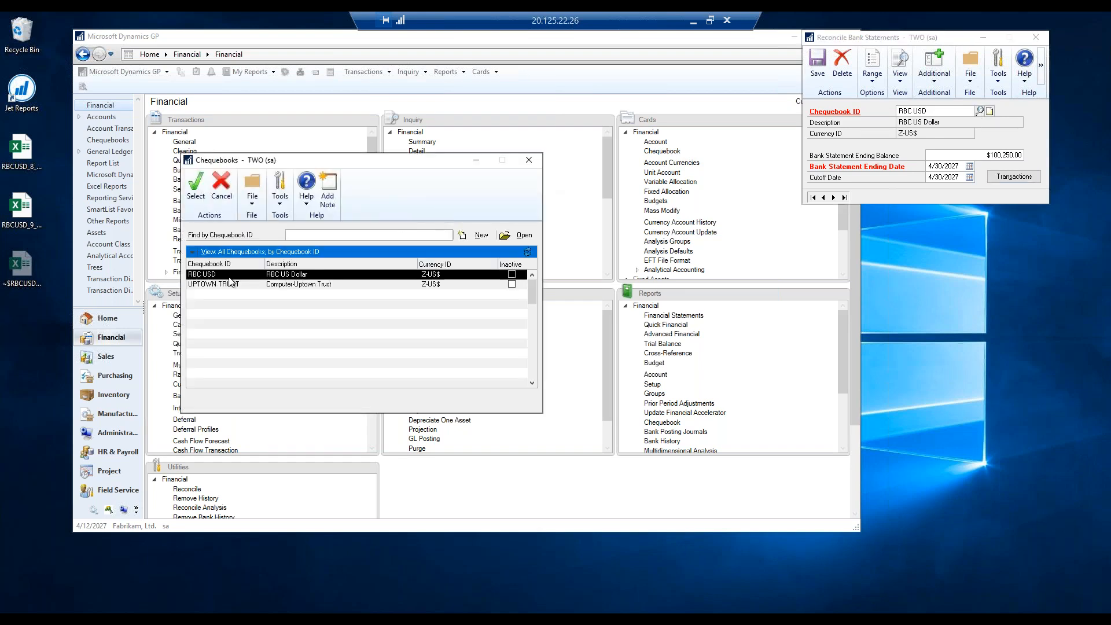
scroll(228, 283, up, 3)
double_click(195, 324)
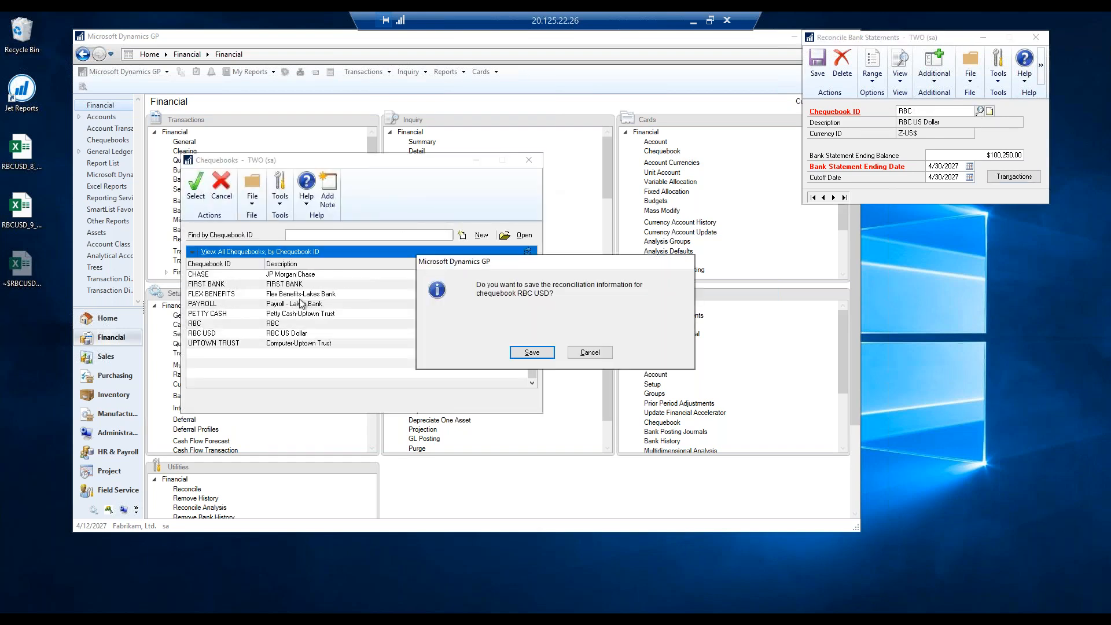
click(531, 353)
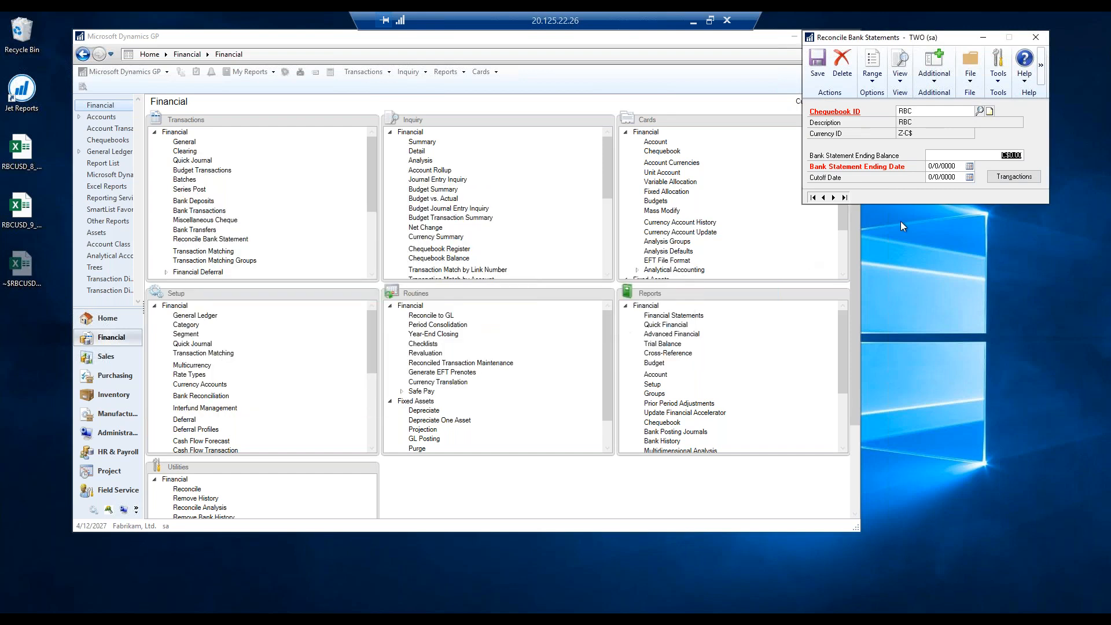
Set the RBC statement ending date and cutoff date to 4/30/2027 and open its bank transactions.
click(952, 168)
text(043027)
key(Tab)
text(0430)
key(Tab)
click(1008, 181)
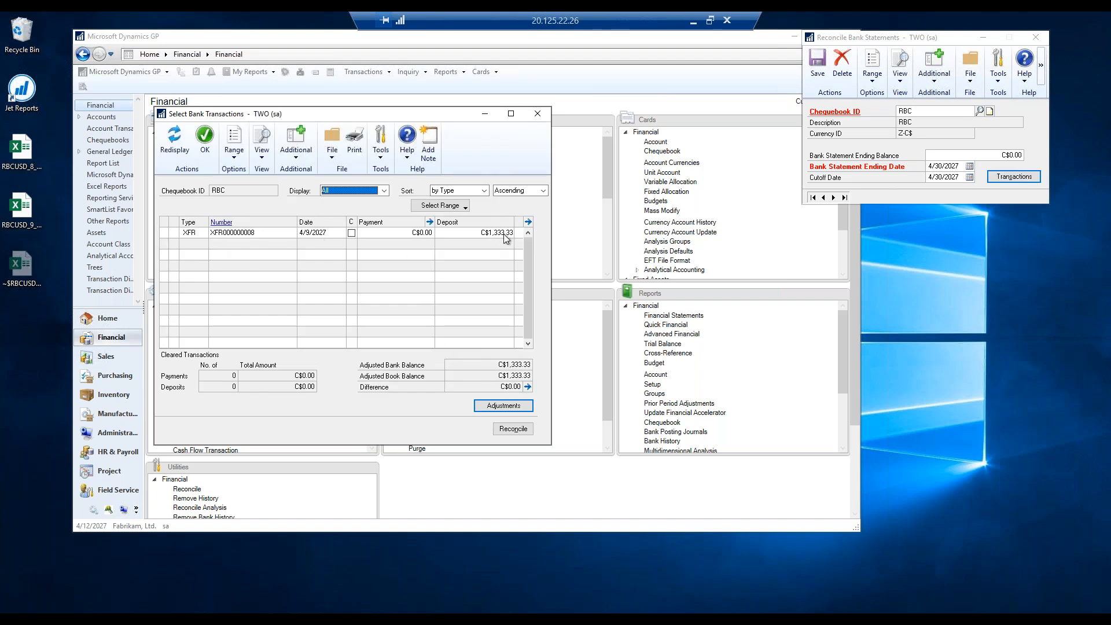
Examine the details and exchange rate of bank transfer XFR000000008, then close the RBC transaction selection.
click(244, 236)
click(217, 223)
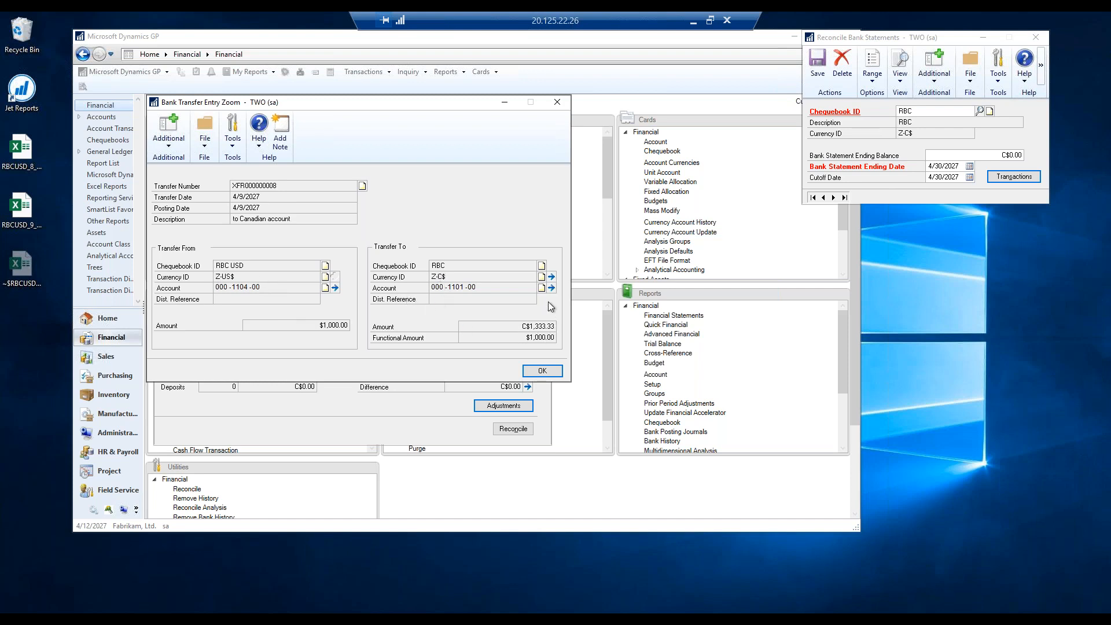
click(552, 278)
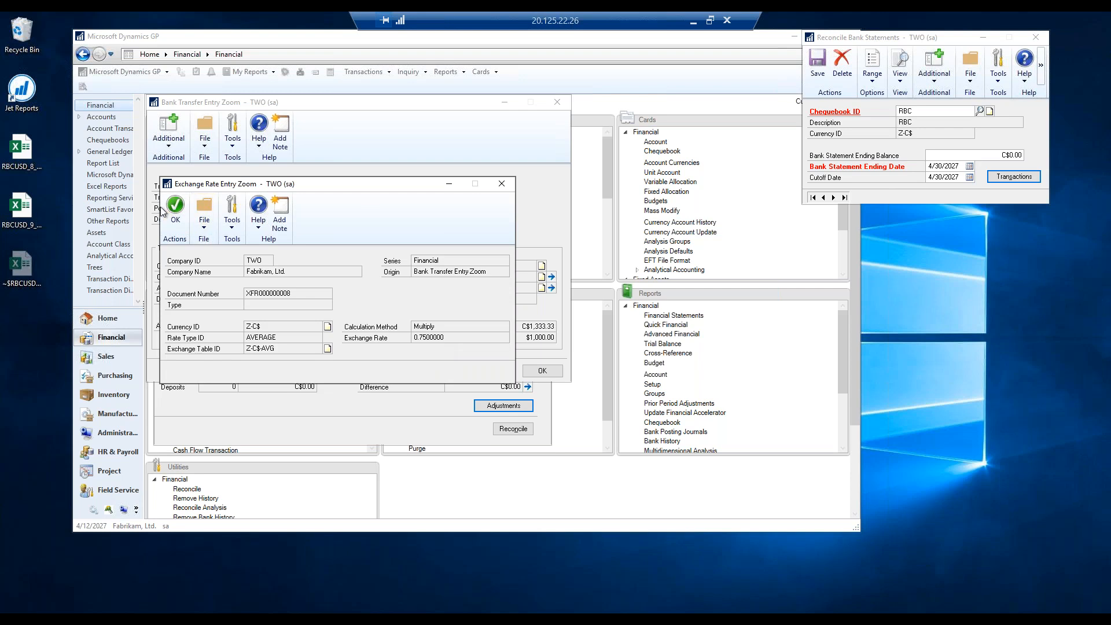
click(507, 188)
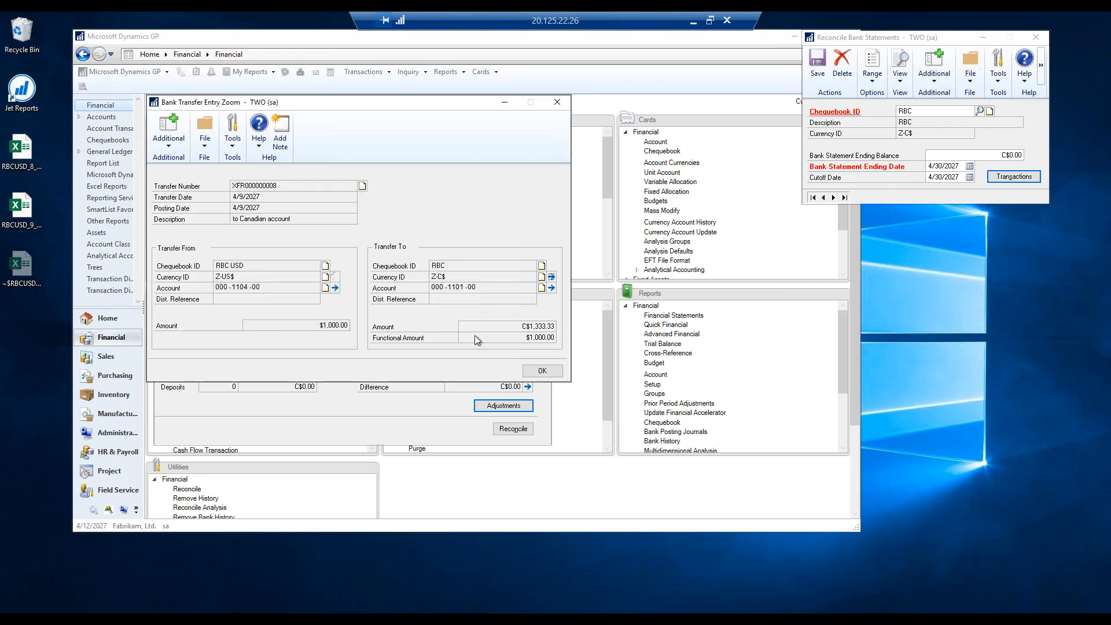
click(542, 372)
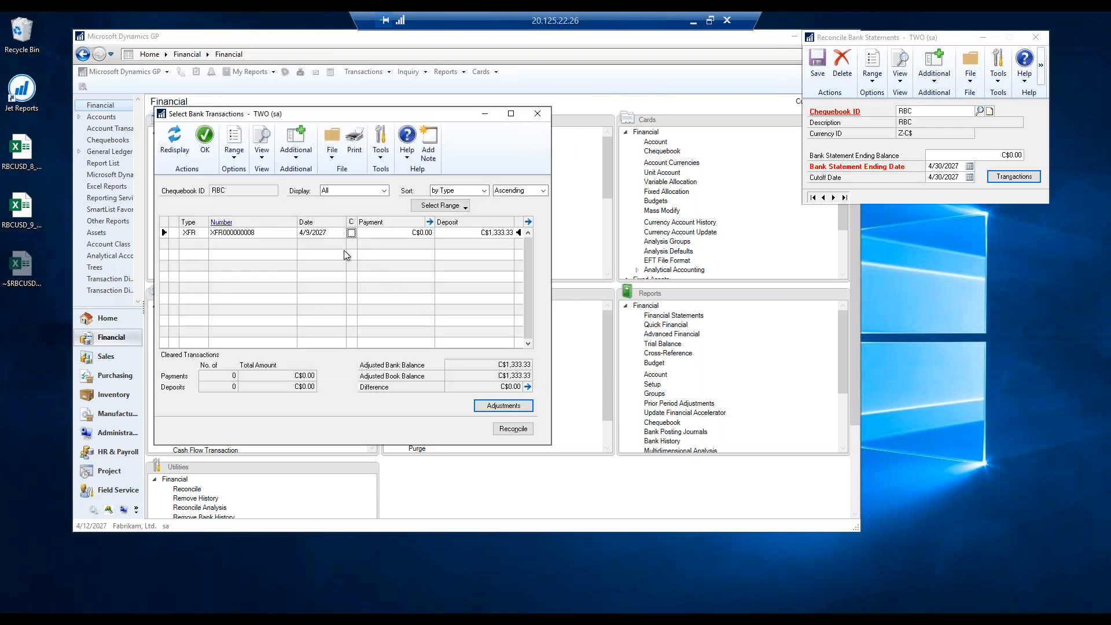
click(505, 406)
click(538, 115)
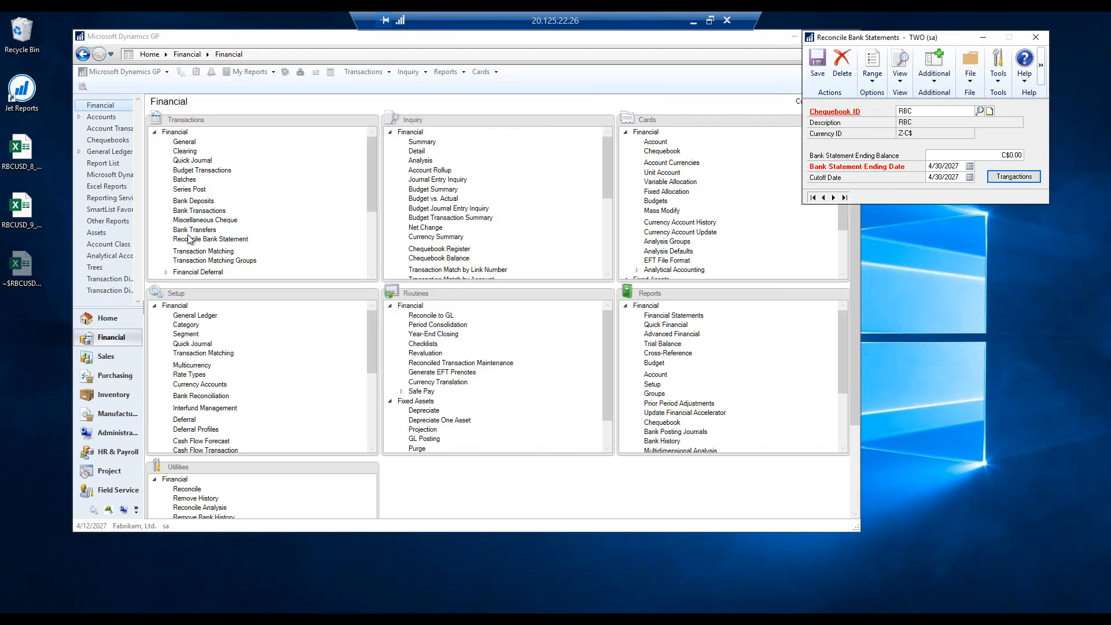
Open Miscellaneous Cheque entry, review its fields, and close it without entering a cheque.
click(204, 227)
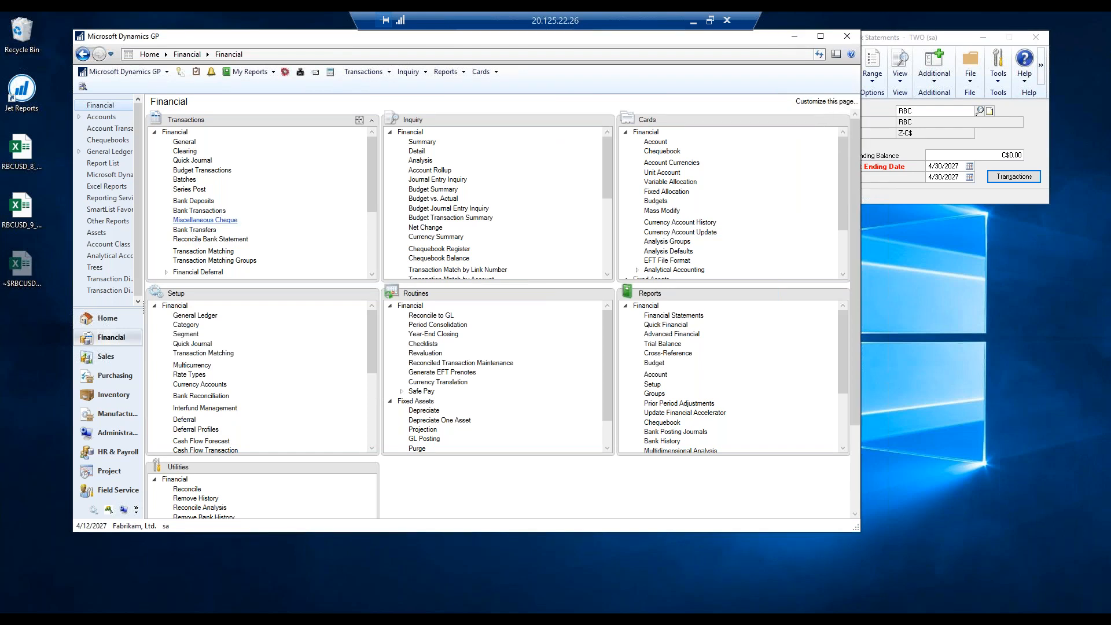
click(205, 220)
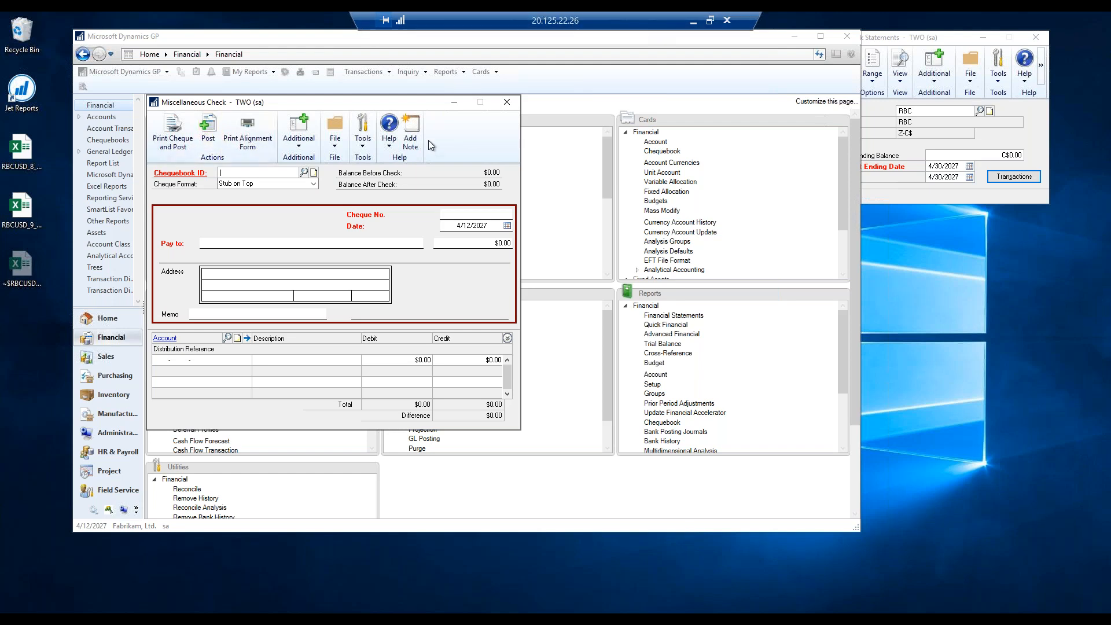
click(508, 104)
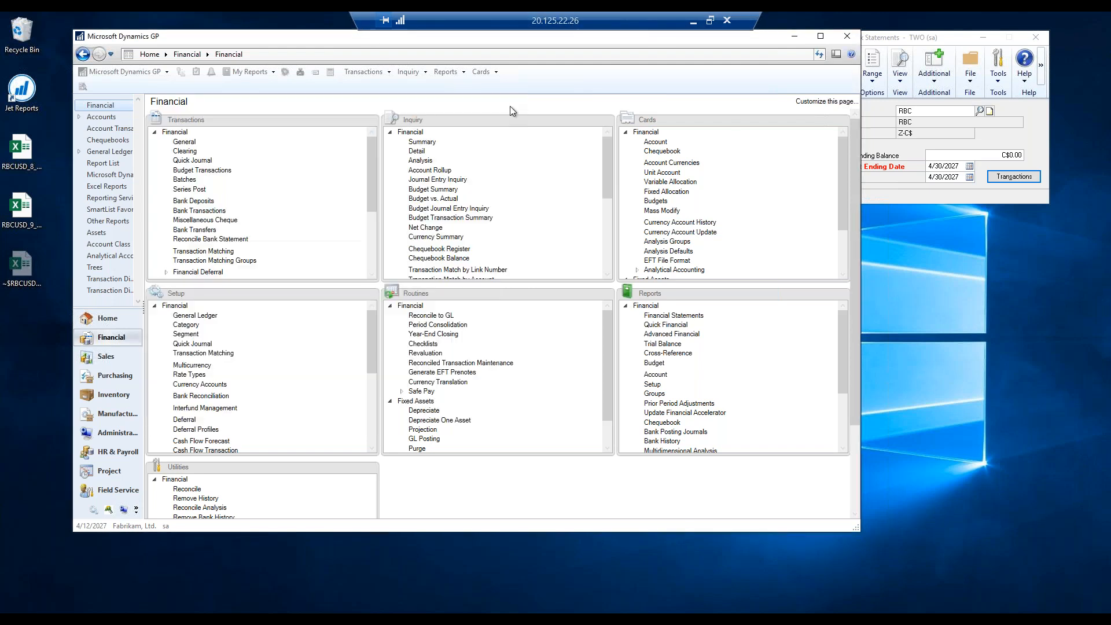